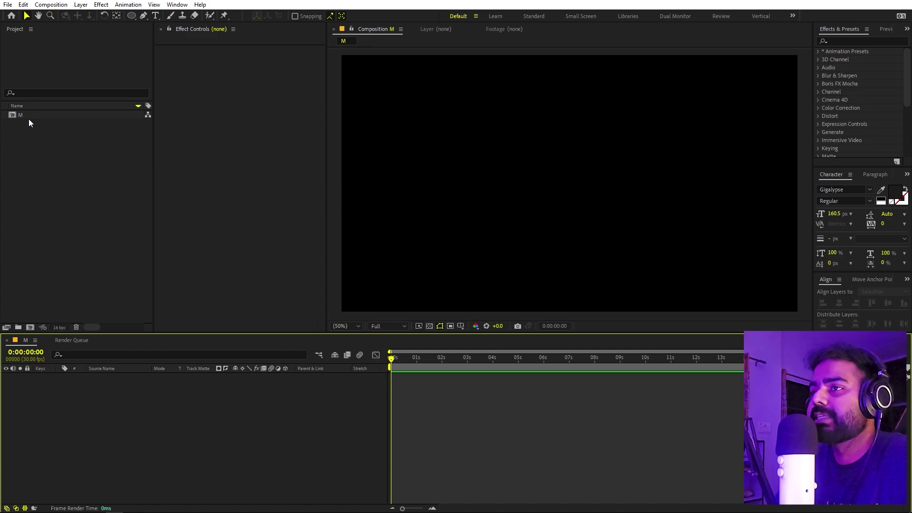
Create a full-frame 1920 x 1080 px solid in light grey E4E4E4 as the composition's background
{"action": "right_click", "coordinate": [159, 458]}
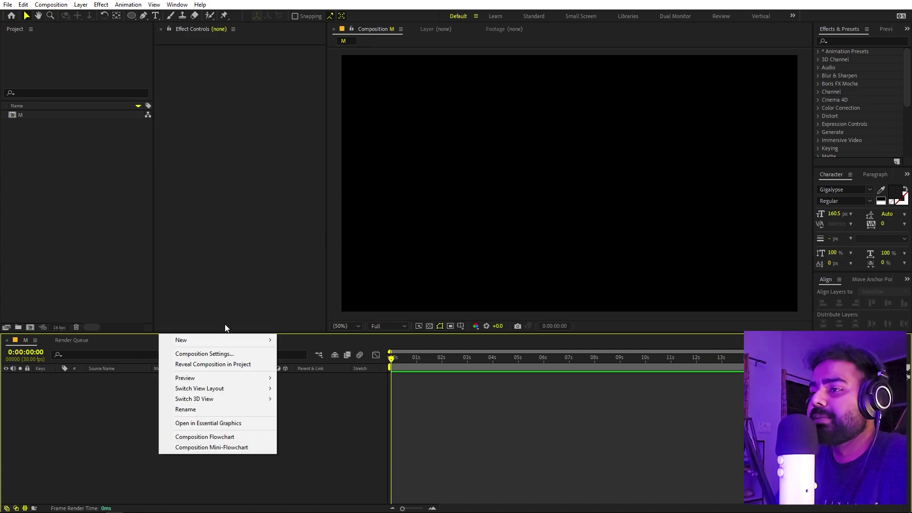
{"action": "mouse_move", "coordinate": [190, 338]}
{"action": "left_click", "coordinate": [299, 366]}
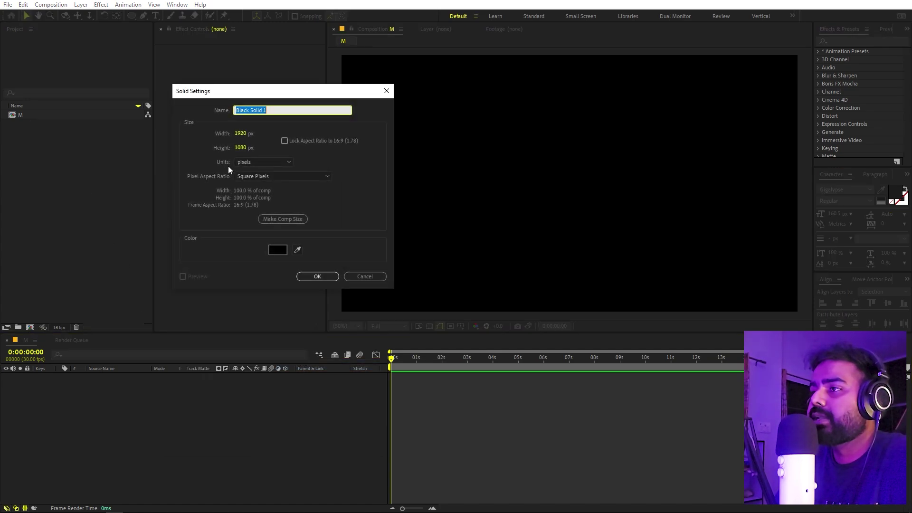
{"action": "left_click", "coordinate": [278, 251]}
{"action": "left_click_drag", "start_coordinate": [72, 199], "coordinate": [13, 197]}
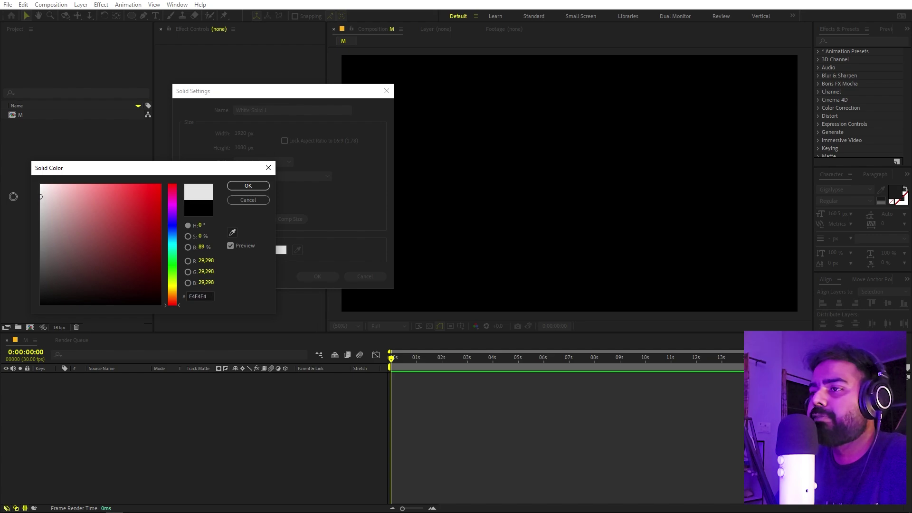
{"action": "left_click", "coordinate": [248, 185]}
{"action": "left_click", "coordinate": [320, 277]}
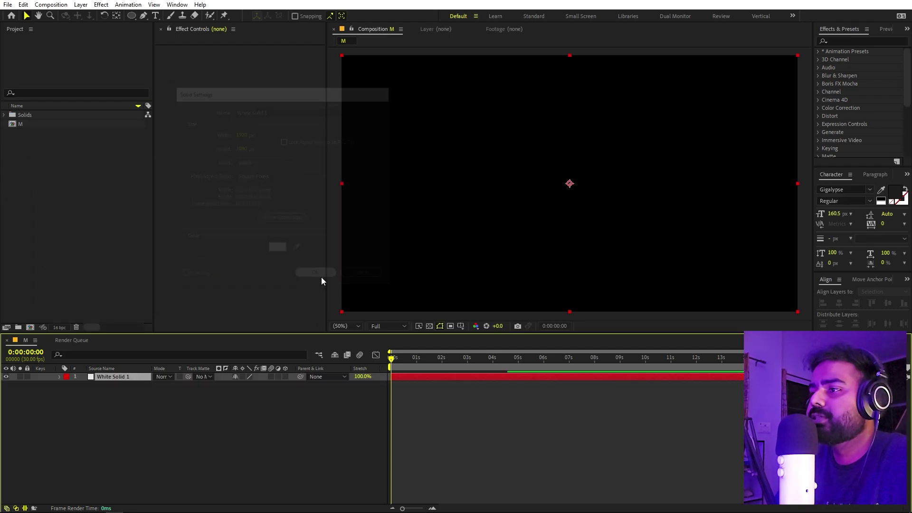
{"action": "left_click", "coordinate": [272, 429]}
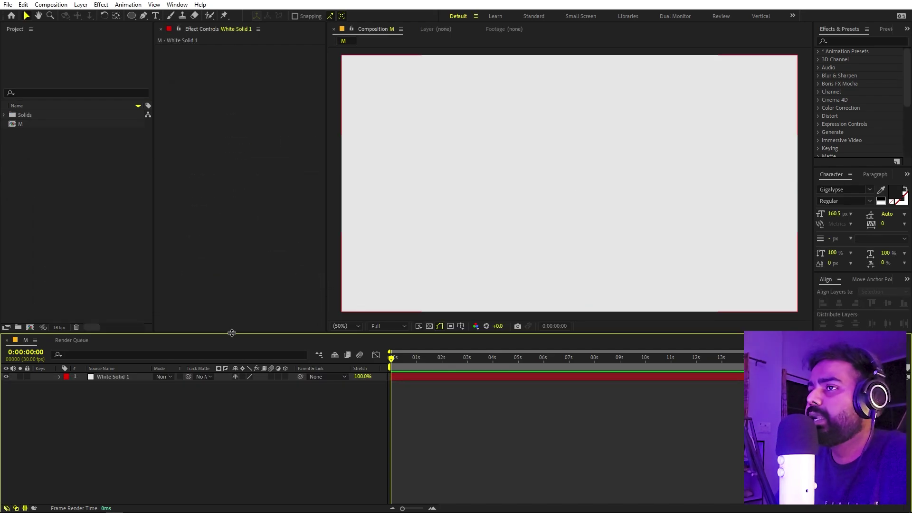
Add a text layer containing the letter "M" near the middle of the composition
{"action": "left_click", "coordinate": [156, 16]}
{"action": "left_click", "coordinate": [552, 183]}
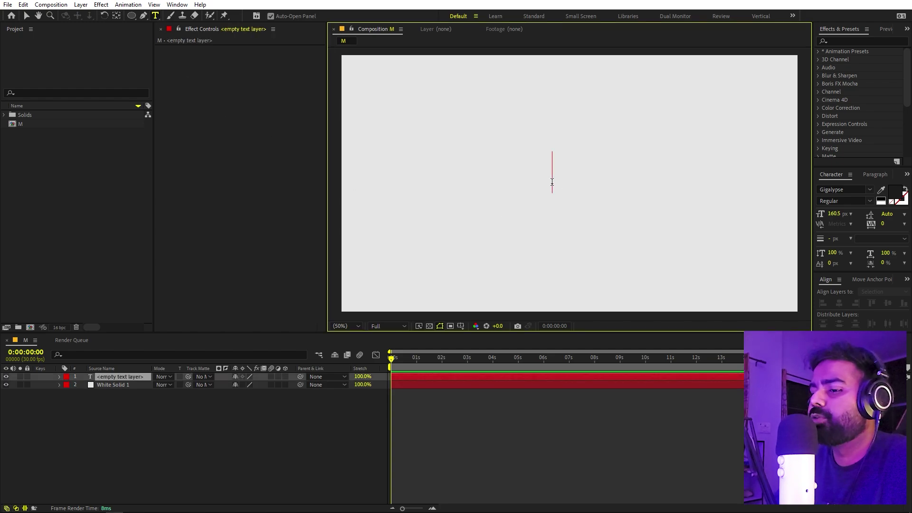
{"action": "type", "text": "M"}
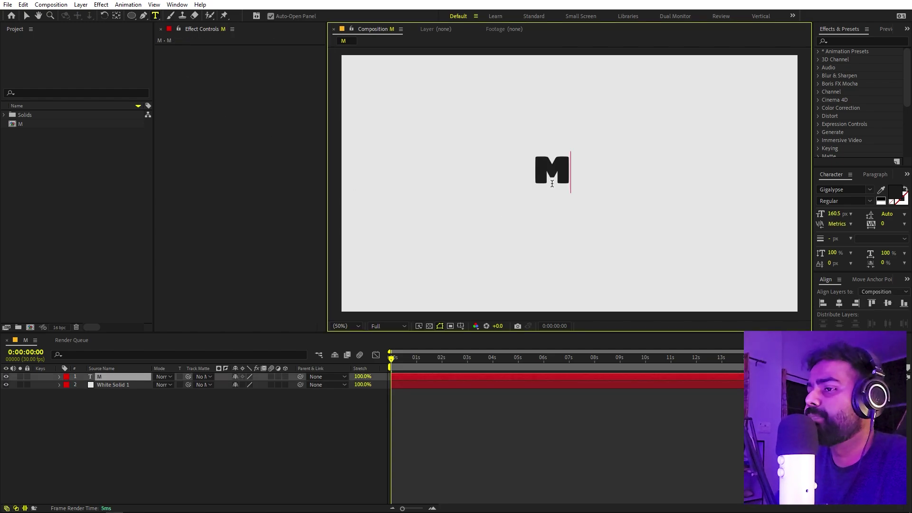
Set the scale of the M text layer to 230%
{"action": "left_click", "coordinate": [136, 379]}
{"action": "key", "text": "s"}
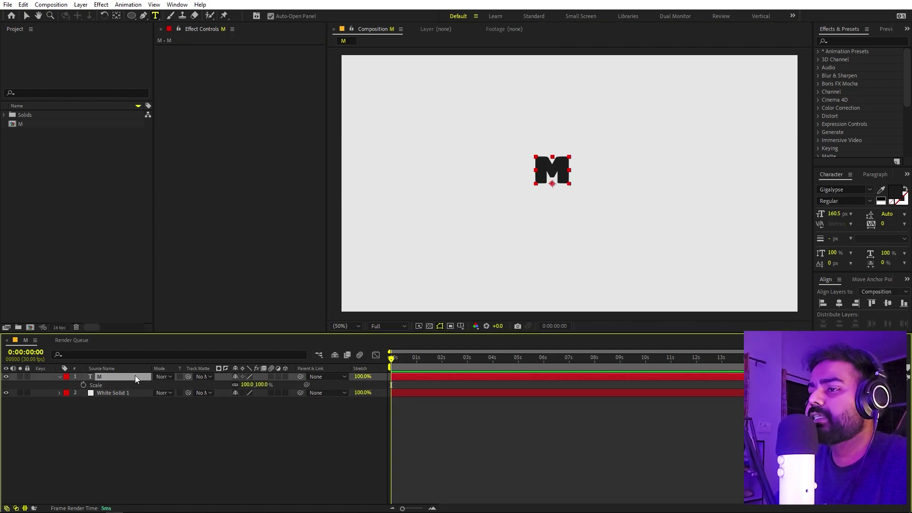
{"action": "left_click_drag", "start_coordinate": [293, 399], "coordinate": [327, 399]}
{"action": "left_click", "coordinate": [245, 384]}
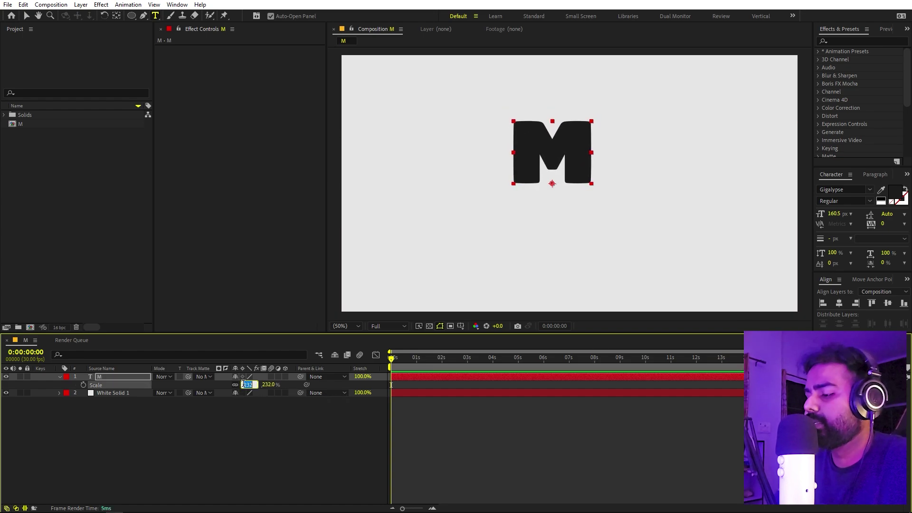
{"action": "type", "text": "230"}
{"action": "key", "text": "Return"}
{"action": "left_click", "coordinate": [228, 426]}
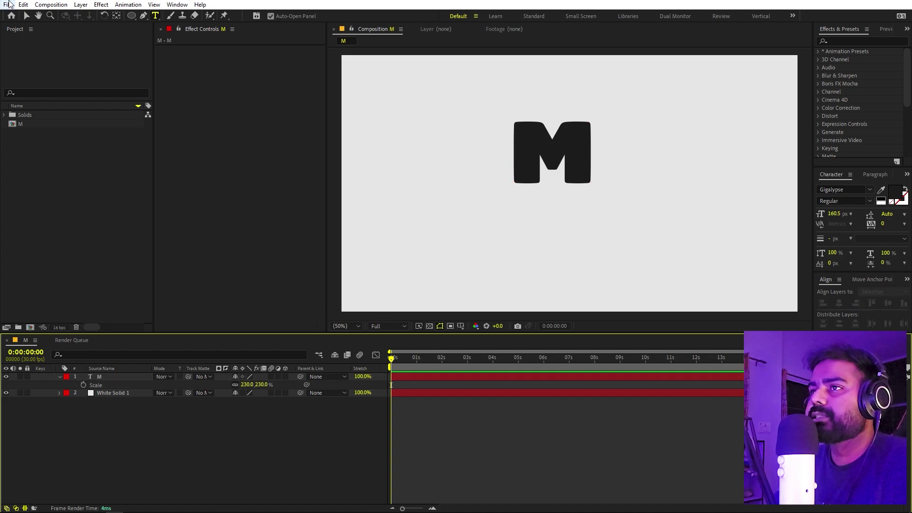
Centre the M layer's anchor point on the letter and move the letter to the middle of the frame
{"action": "left_click", "coordinate": [117, 376]}
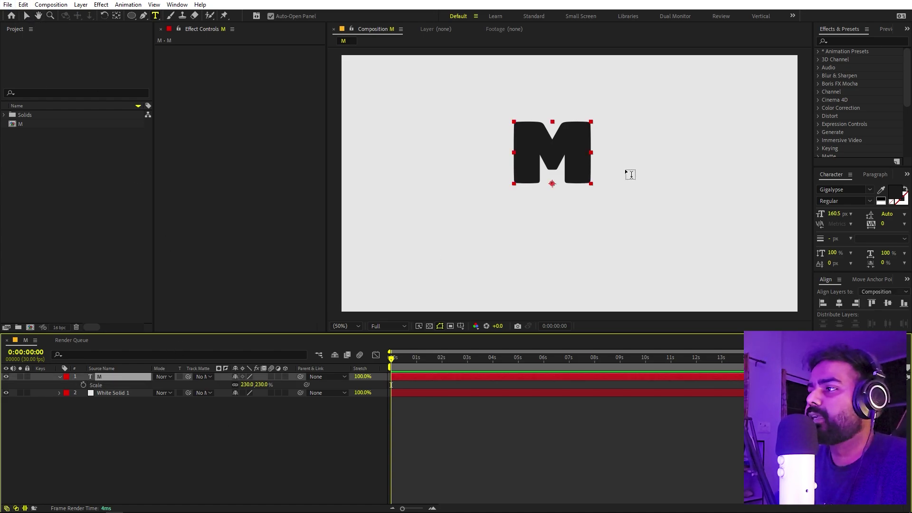
{"action": "left_click", "coordinate": [117, 15]}
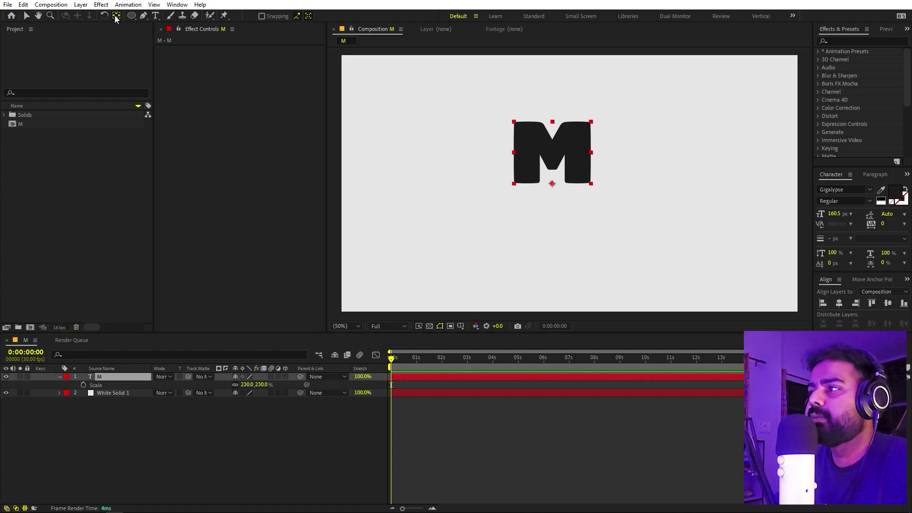
{"action": "key", "text": "ctrl+alt+Home"}
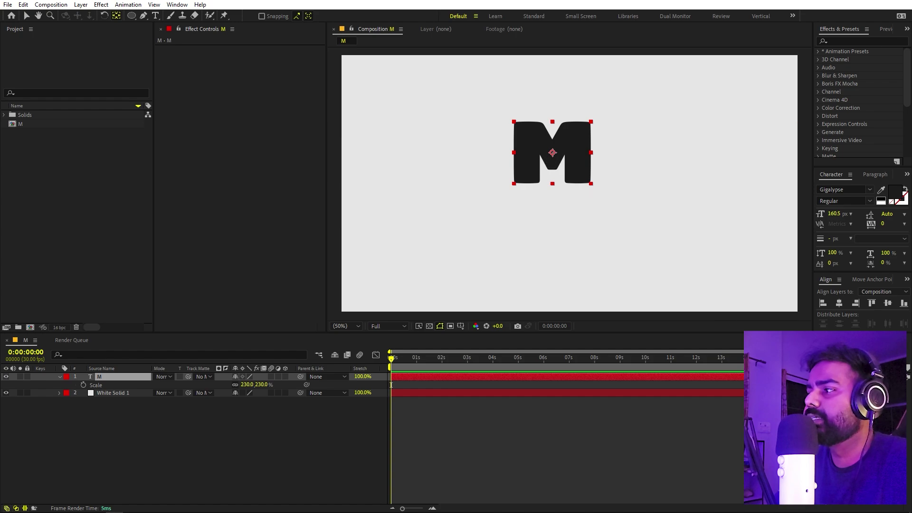
{"action": "left_click", "coordinate": [27, 17]}
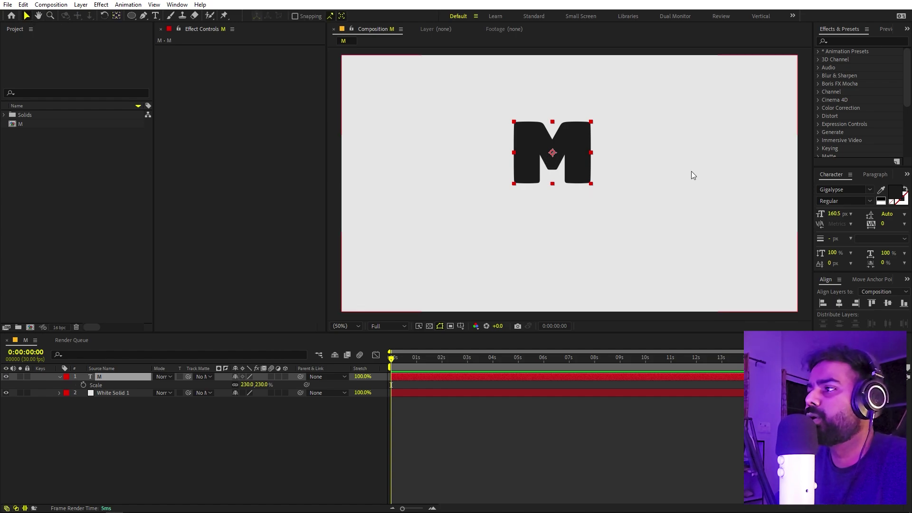
{"action": "left_click_drag", "start_coordinate": [571, 150], "coordinate": [585, 181]}
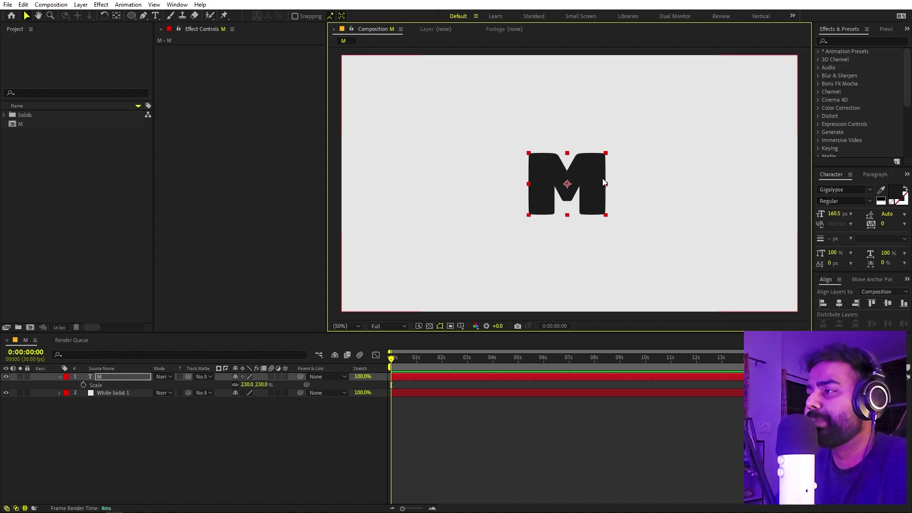
Rotate the M layer to about -13.4° and collapse its properties
{"action": "left_click", "coordinate": [124, 378]}
{"action": "key", "text": "r"}
{"action": "left_click_drag", "start_coordinate": [242, 385], "coordinate": [224, 385]}
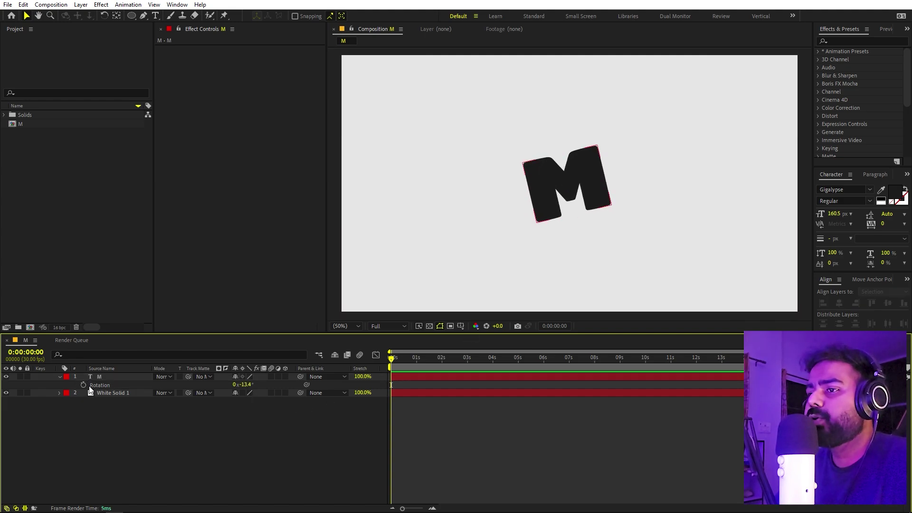
{"action": "left_click", "coordinate": [60, 378]}
{"action": "left_click", "coordinate": [122, 419]}
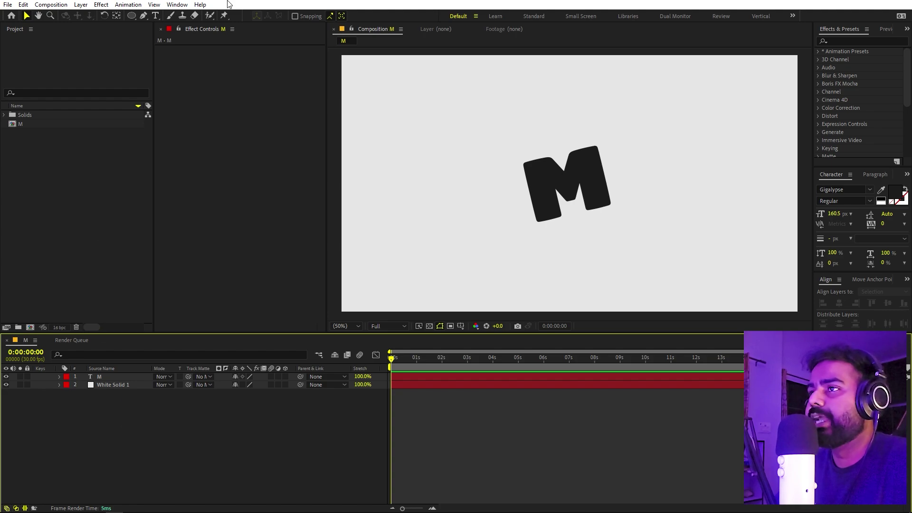
Draw a small dark circle without a stroke beside the M and centre its layer's anchor point on it
{"action": "left_click", "coordinate": [131, 16]}
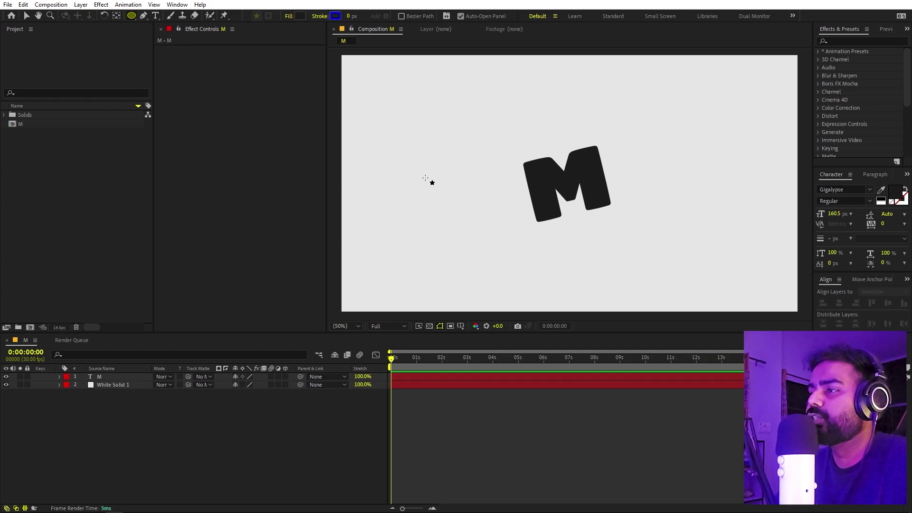
{"action": "left_click_drag", "start_coordinate": [425, 178], "coordinate": [450, 203]}
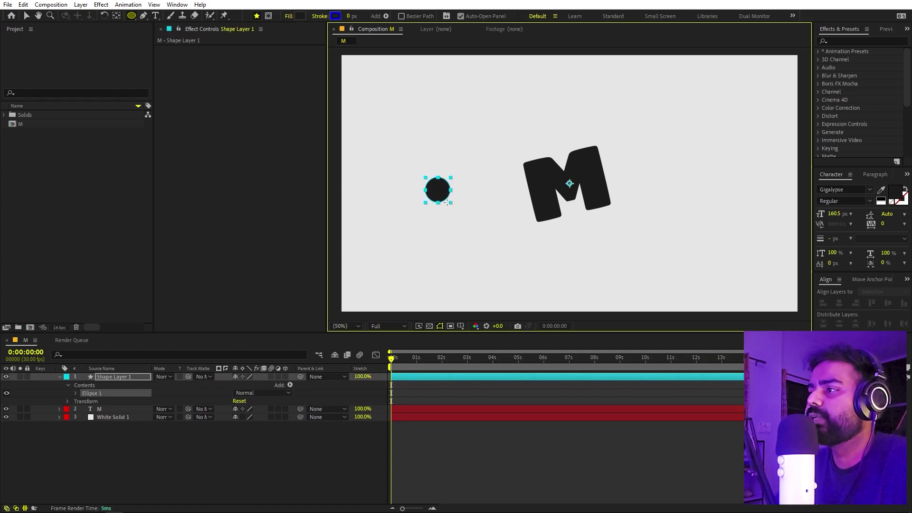
{"action": "key", "text": "ctrl+alt+Home"}
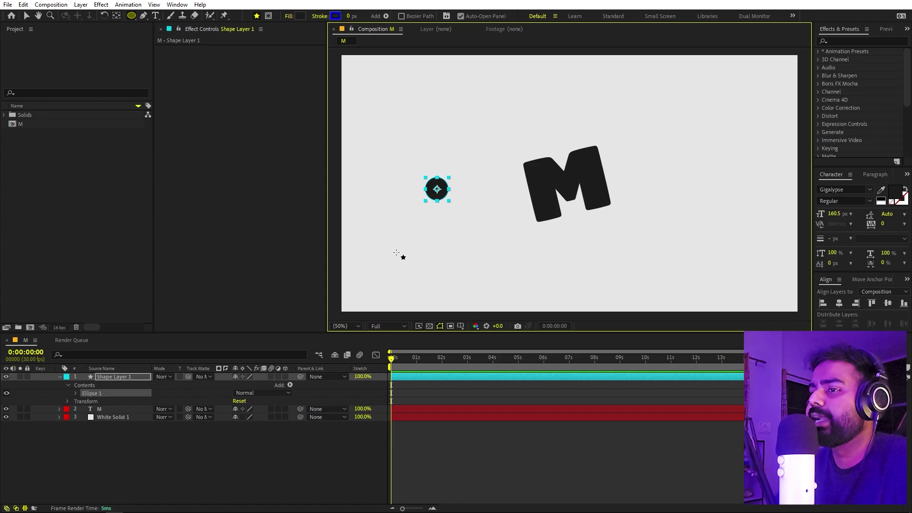
{"action": "left_click", "coordinate": [59, 376]}
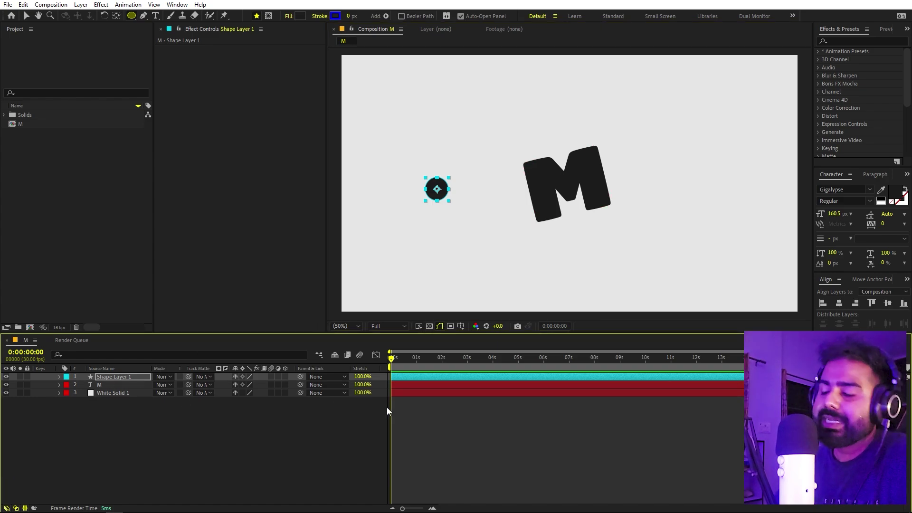
Move the circle just below the frame's lower edge, about 471, 1145, and add a Position keyframe at 0:00:00:00
{"action": "key", "text": "p"}
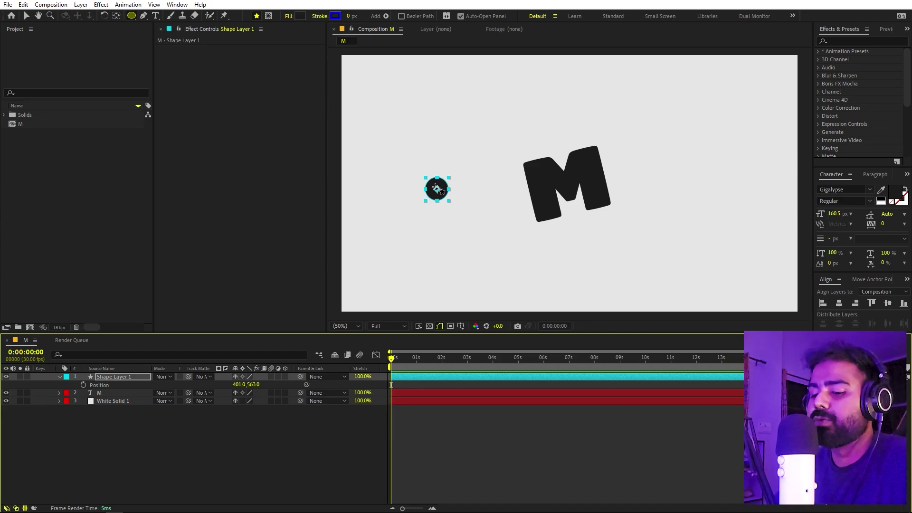
{"action": "key", "text": "v"}
{"action": "left_click_drag", "start_coordinate": [438, 192], "coordinate": [503, 217]}
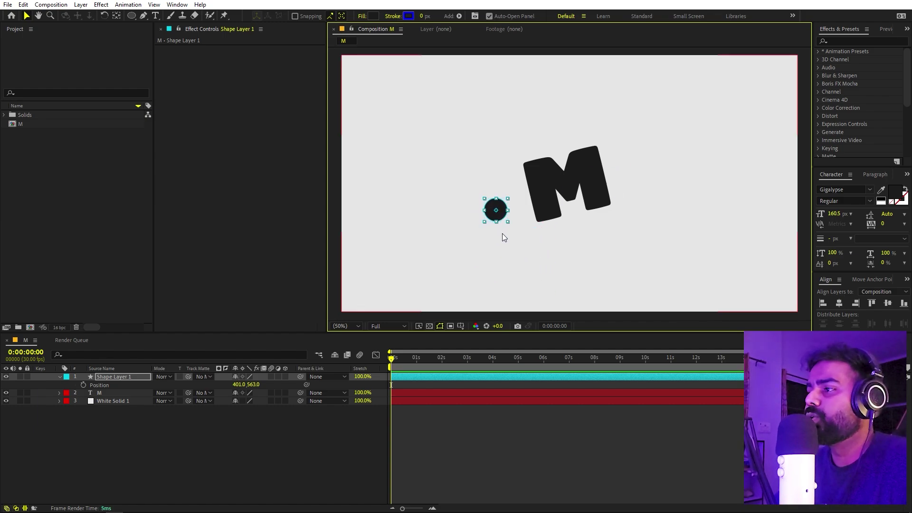
{"action": "scroll", "coordinate": [503, 238], "scroll_direction": "down", "scroll_amount": 1}
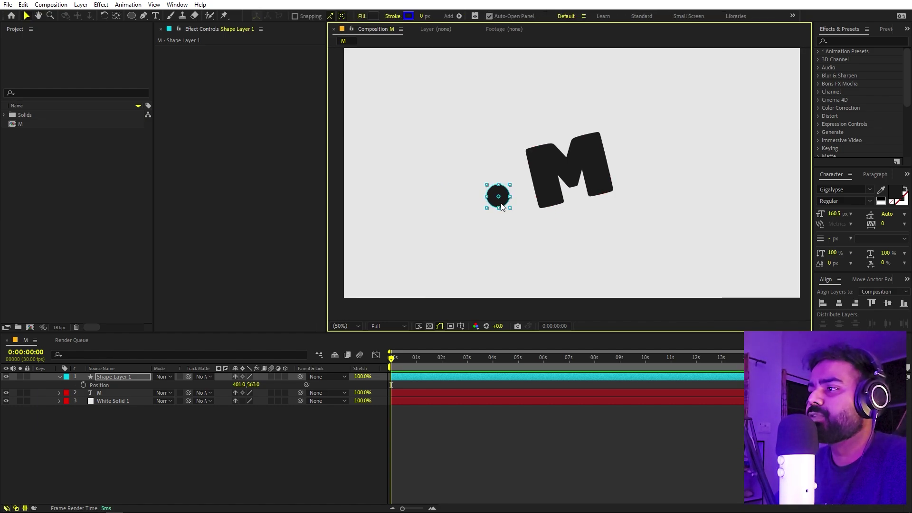
{"action": "left_click_drag", "start_coordinate": [502, 196], "coordinate": [456, 309]}
{"action": "left_click", "coordinate": [101, 384]}
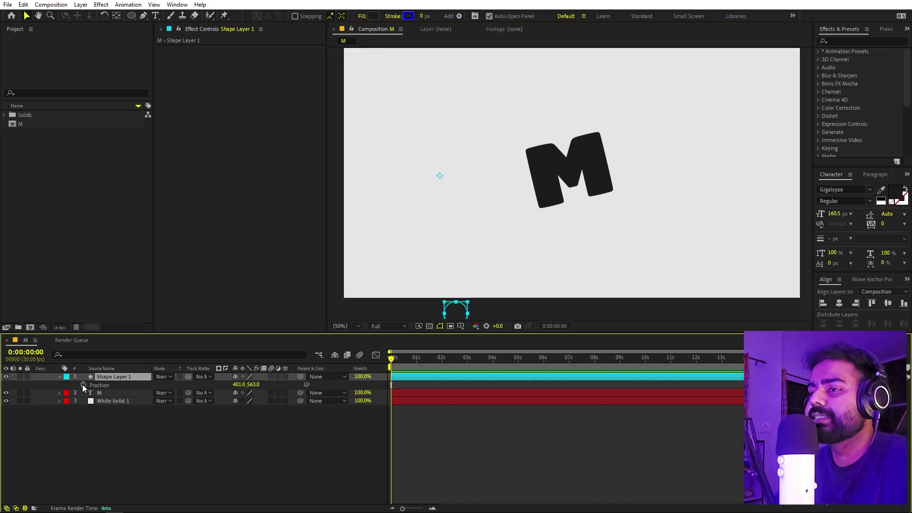
{"action": "left_click", "coordinate": [83, 385]}
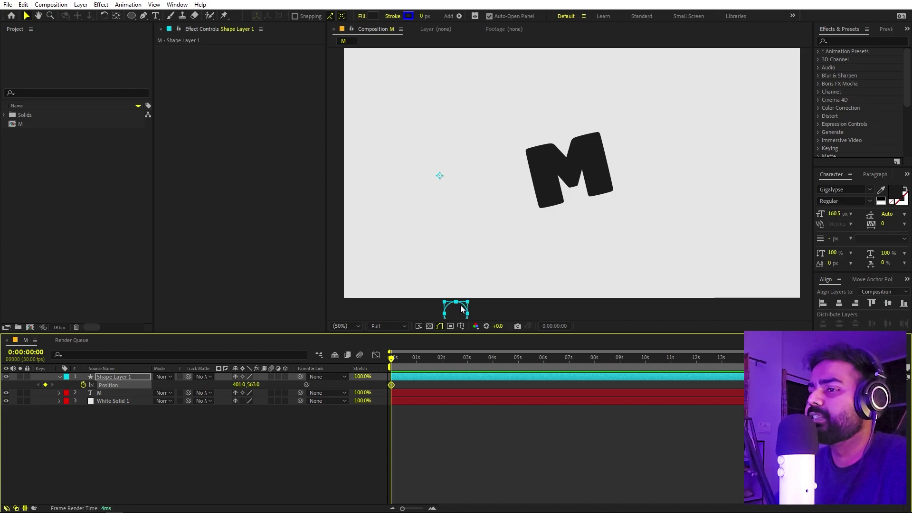
Recentre the shape layer's anchor point on the circle below the frame
{"action": "left_click", "coordinate": [122, 377]}
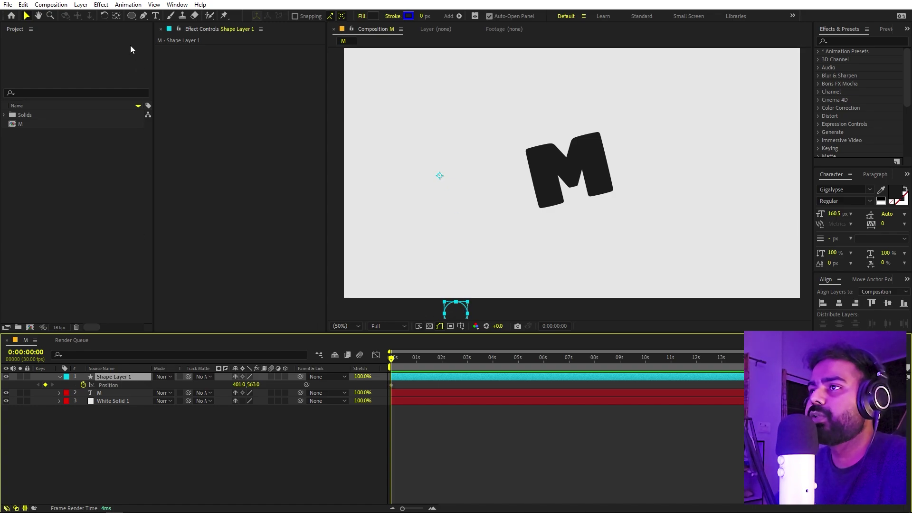
{"action": "left_click", "coordinate": [116, 15]}
{"action": "key", "text": "ctrl+alt+Home"}
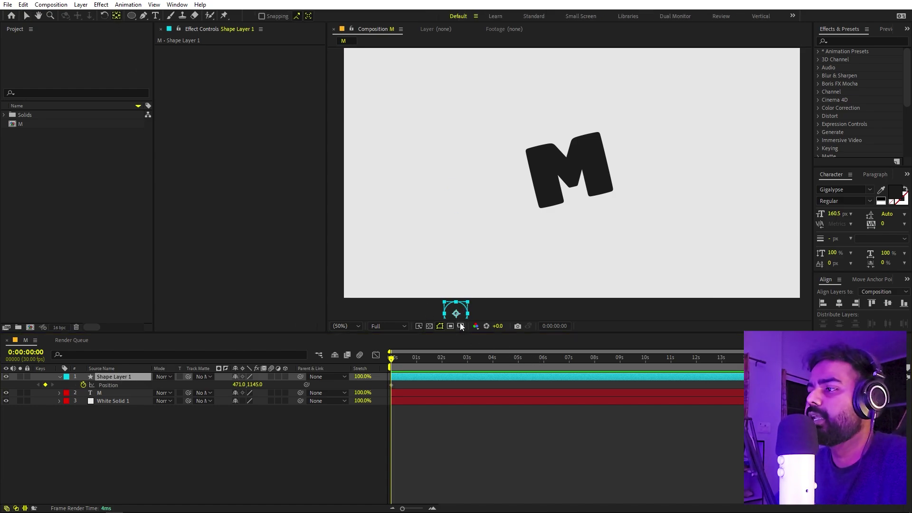
{"action": "left_click", "coordinate": [407, 483]}
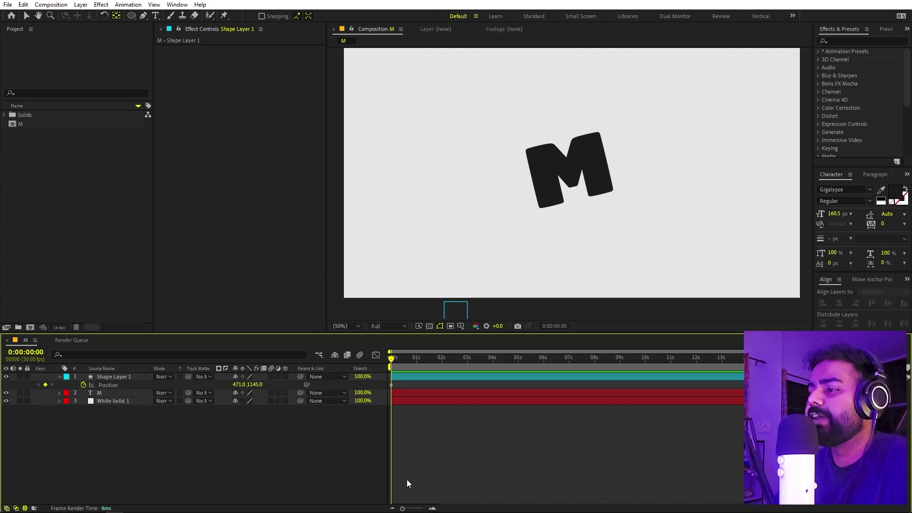
At 0:00:00:10, keyframe the circle's position above and beside the M, at about 661, 157
{"action": "left_click_drag", "start_coordinate": [402, 509], "coordinate": [418, 509]}
{"action": "mouse_move", "coordinate": [406, 358]}
{"action": "left_mouse_down"}
{"action": "mouse_move", "coordinate": [435, 361]}
{"action": "mouse_move", "coordinate": [422, 361]}
{"action": "left_mouse_up"}
{"action": "key", "text": "v"}
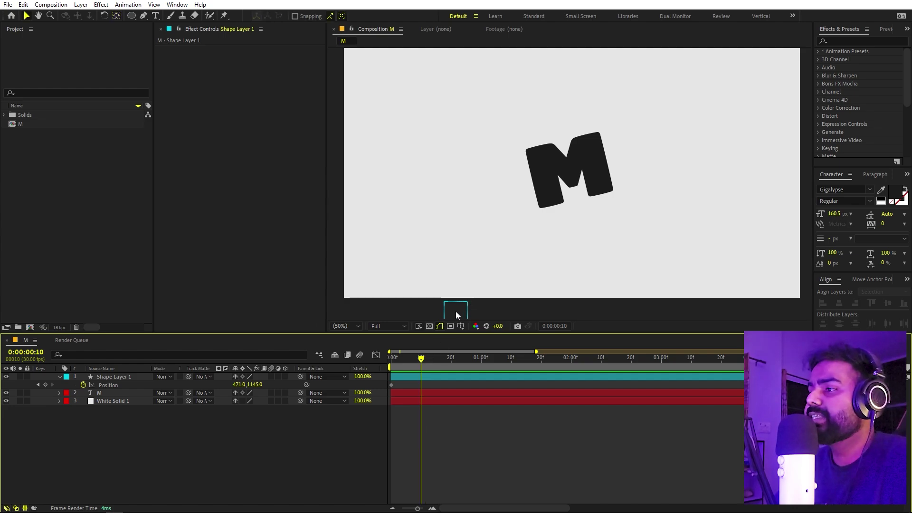
{"action": "left_click", "coordinate": [457, 312]}
{"action": "left_click_drag", "start_coordinate": [457, 312], "coordinate": [503, 76]}
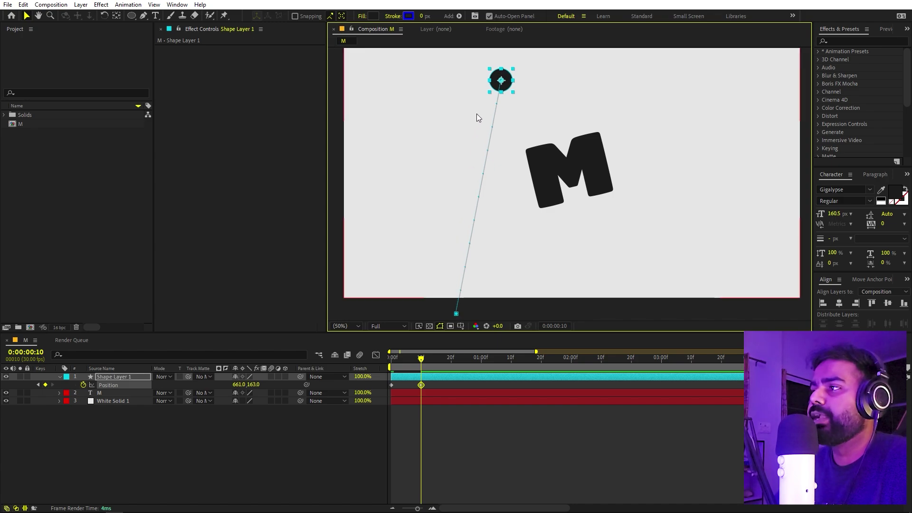
{"action": "left_click_drag", "start_coordinate": [505, 82], "coordinate": [505, 79]}
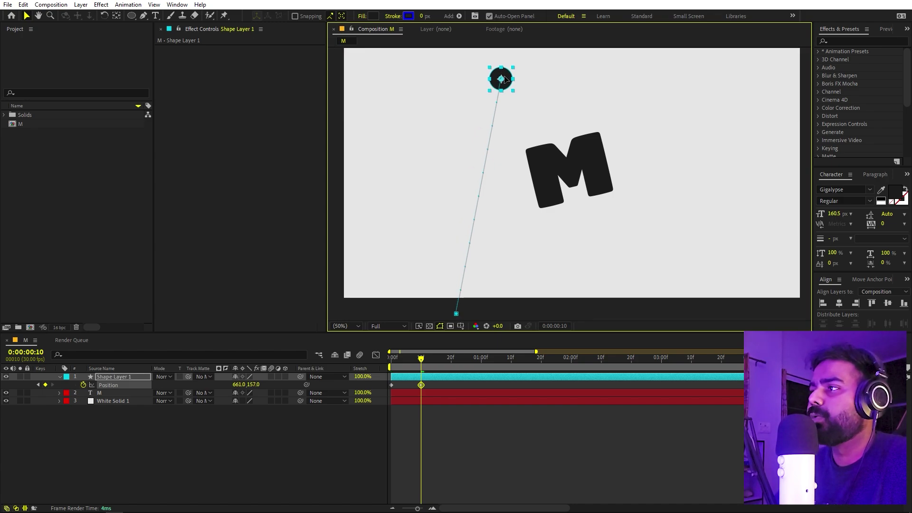
At 0:00:00:20, keyframe the circle's position resting on the M's first upper corner, at about 809, 393
{"action": "left_click_drag", "start_coordinate": [430, 360], "coordinate": [452, 362]}
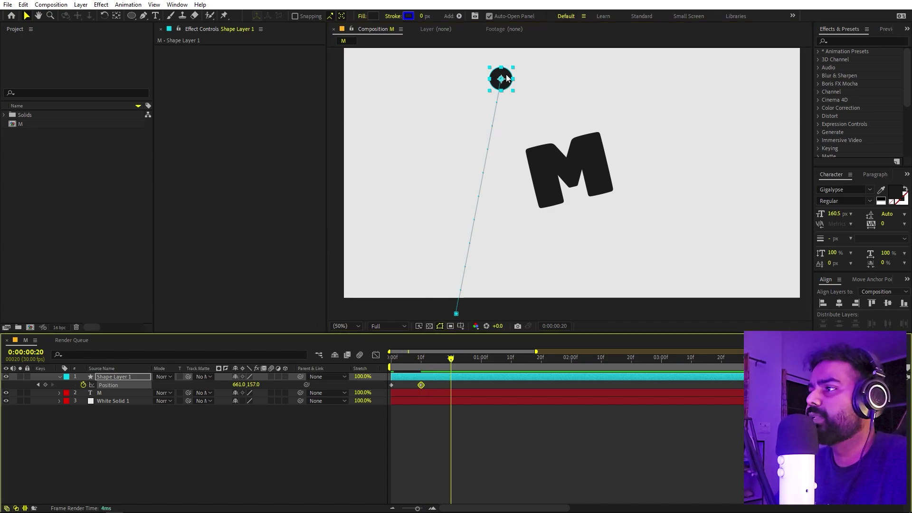
{"action": "left_click_drag", "start_coordinate": [509, 80], "coordinate": [542, 131]}
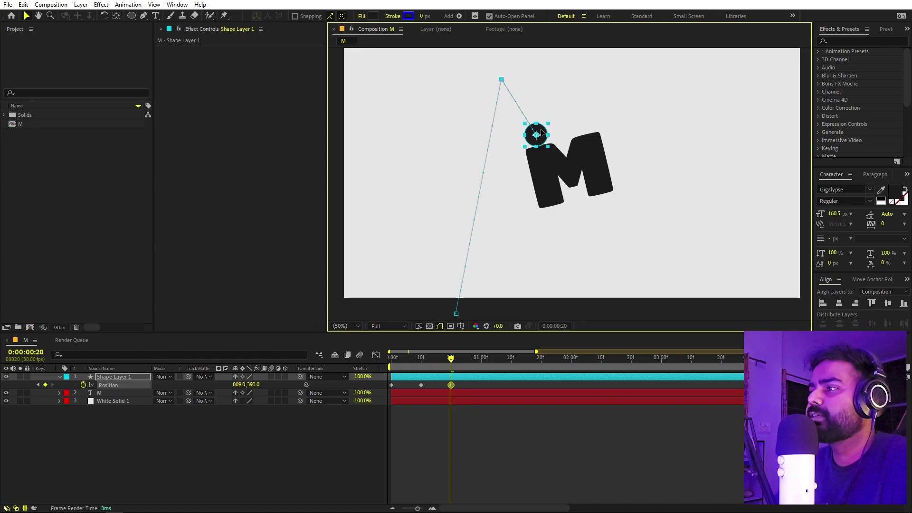
Keyframe the circle above the M at about 1103, 149 at 0:00:01:00, and below the frame at about 1485, 1161 at 0:00:01:10
{"action": "left_click_drag", "start_coordinate": [451, 361], "coordinate": [482, 362]}
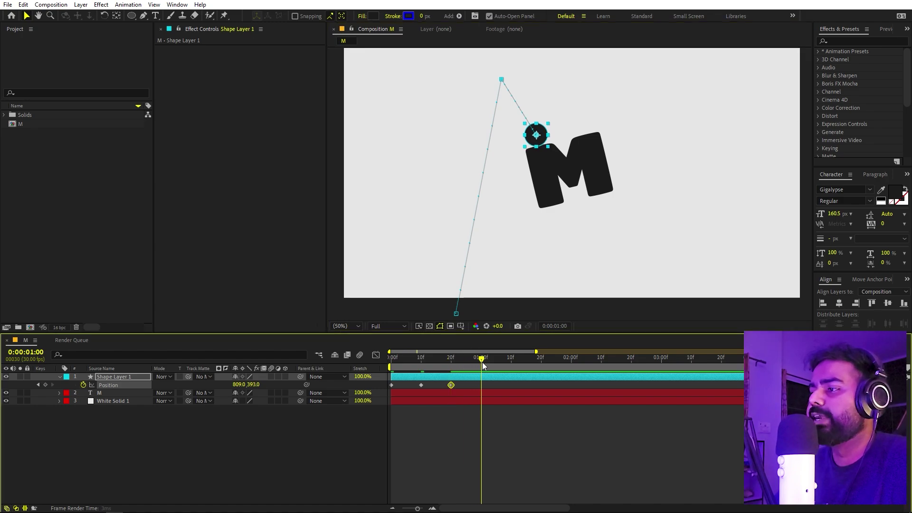
{"action": "left_click", "coordinate": [539, 143]}
{"action": "left_click_drag", "start_coordinate": [538, 142], "coordinate": [607, 85]}
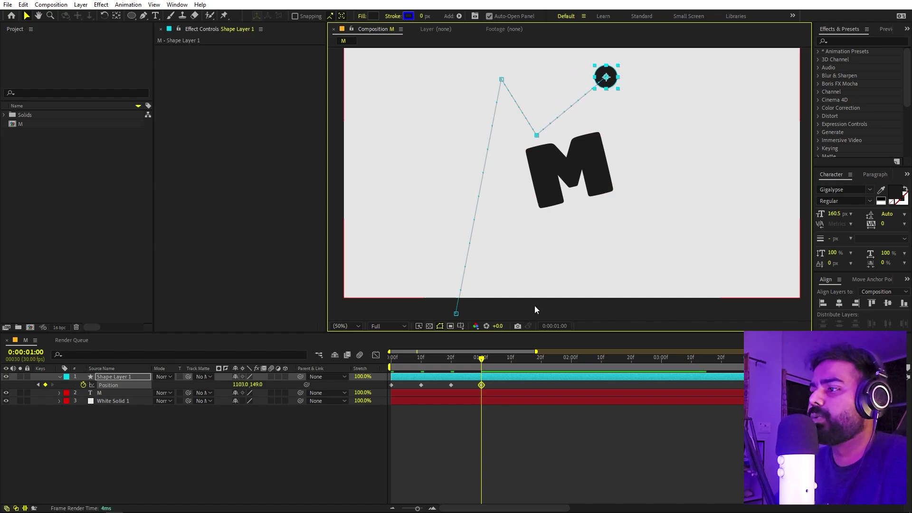
{"action": "left_click_drag", "start_coordinate": [482, 361], "coordinate": [511, 365]}
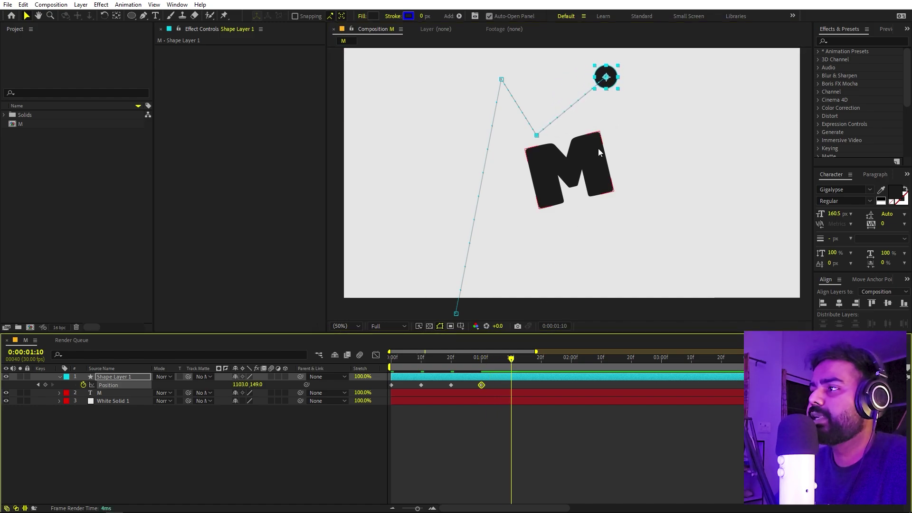
{"action": "left_click_drag", "start_coordinate": [607, 88], "coordinate": [701, 316]}
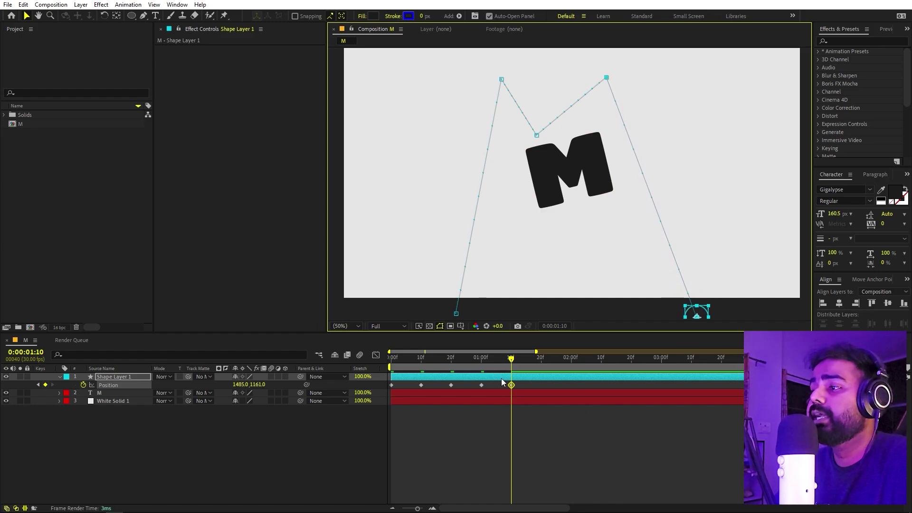
Play back the circle's motion from the start of the composition and review the timing of the bounce
{"action": "key", "text": "Home"}
{"action": "left_click", "coordinate": [481, 440]}
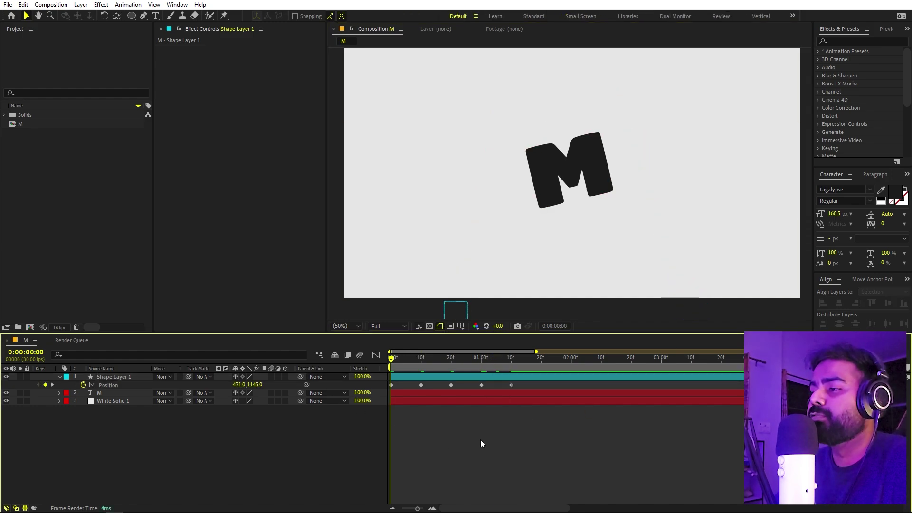
{"action": "key", "text": "space"}
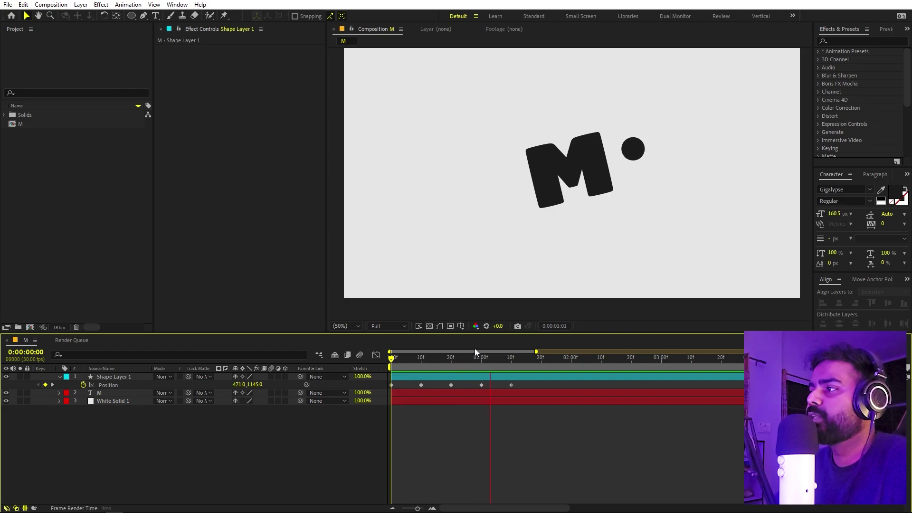
{"action": "left_click_drag", "start_coordinate": [513, 362], "coordinate": [381, 375]}
With the Pen tool, curve the circle's motion path at the 0:00:00:10 peak by pulling out horizontal handles
{"action": "left_click", "coordinate": [514, 375]}
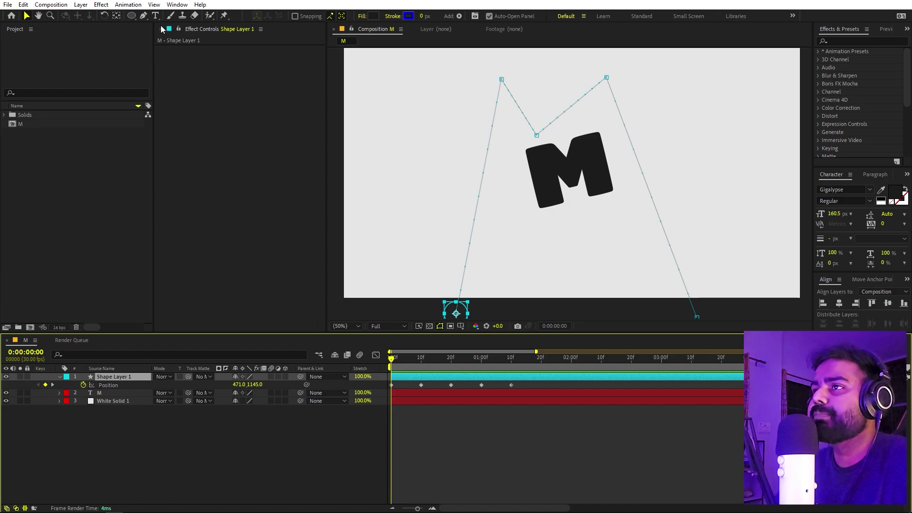
{"action": "left_click", "coordinate": [144, 15]}
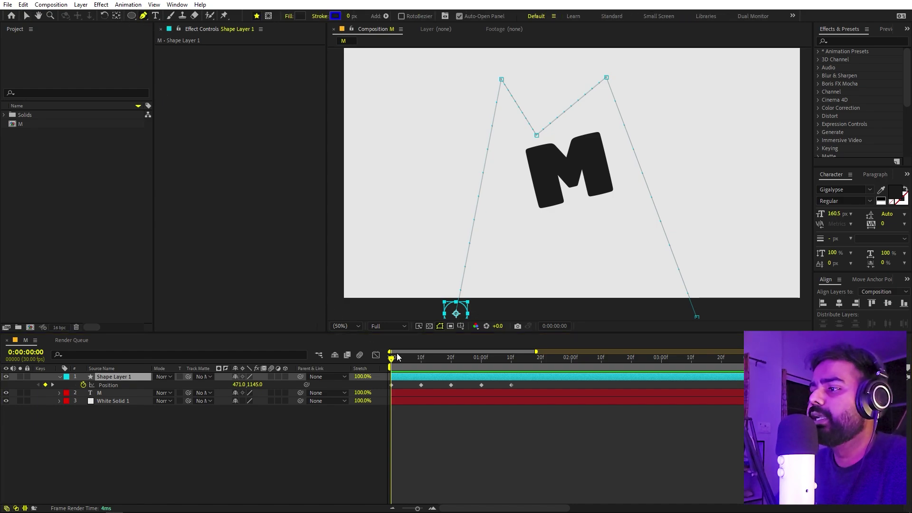
{"action": "left_click_drag", "start_coordinate": [396, 360], "coordinate": [421, 360]}
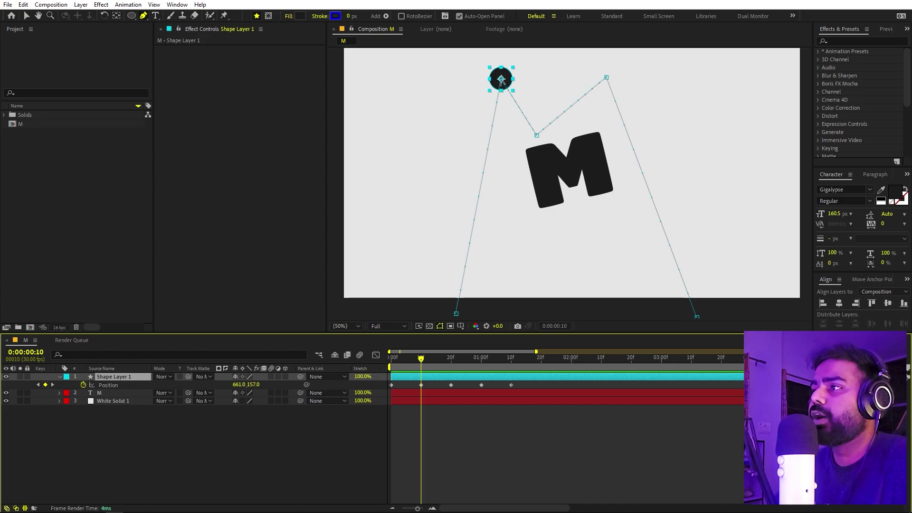
{"action": "left_click_drag", "start_coordinate": [501, 79], "coordinate": [533, 80]}
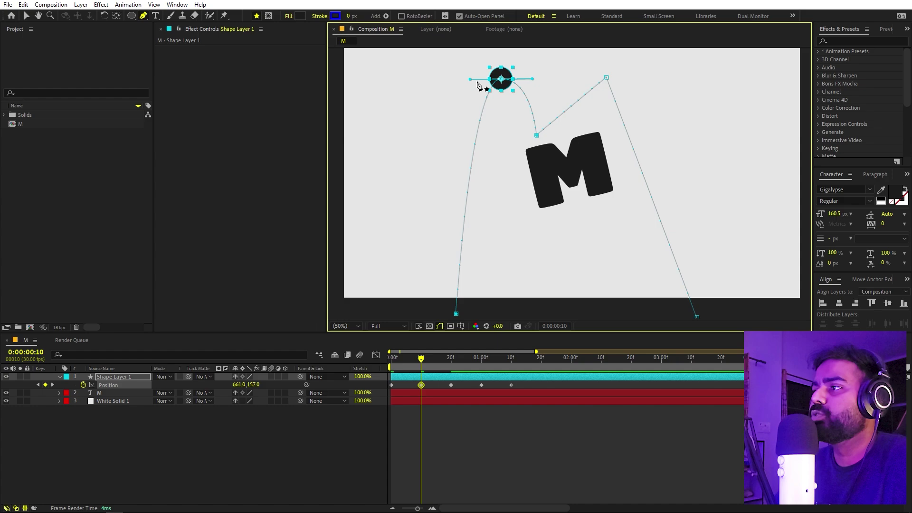
Curve the circle's motion path at the 0:00:01:00 peak with handles sloping down towards the exit
{"action": "left_click", "coordinate": [421, 384]}
{"action": "left_click_drag", "start_coordinate": [391, 361], "coordinate": [455, 375]}
{"action": "left_click", "coordinate": [606, 78]}
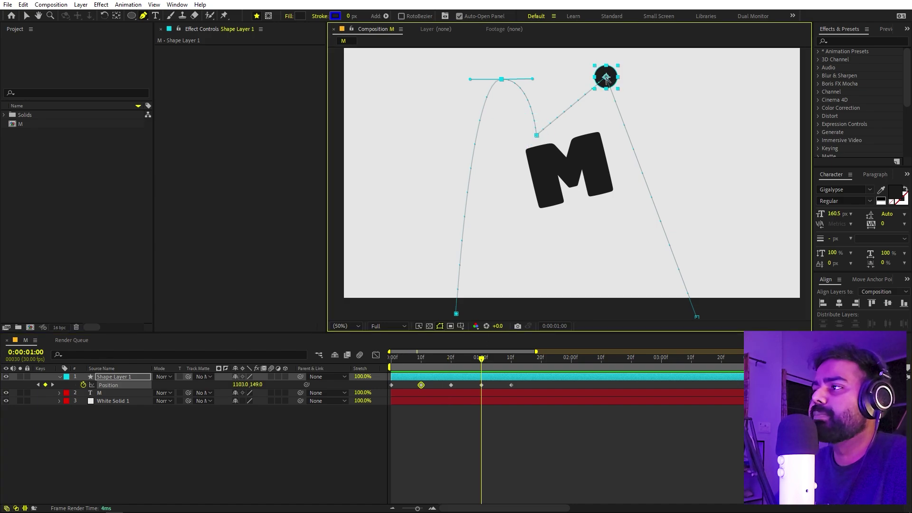
{"action": "left_click_drag", "start_coordinate": [608, 79], "coordinate": [653, 105]}
Deselect the shape layer and play the animation from the start to review the curved path
{"action": "left_click", "coordinate": [526, 439]}
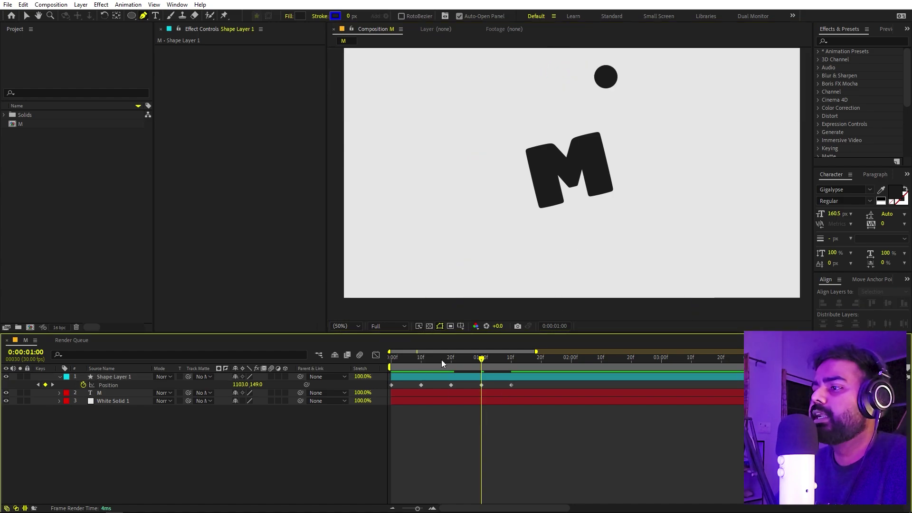
{"action": "key", "text": "Home"}
{"action": "key", "text": "space"}
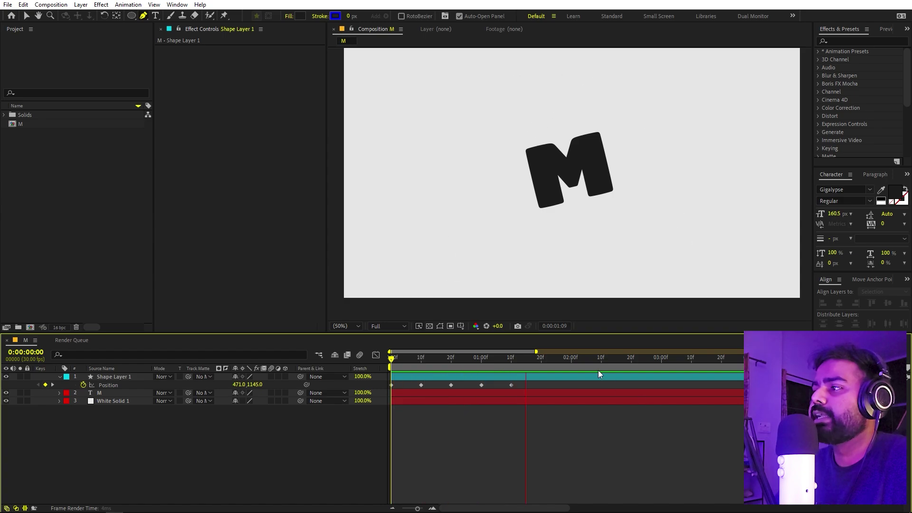
{"action": "key", "text": "space"}
Apply Easy Ease to all five Position keyframes of the circle
{"action": "left_click_drag", "start_coordinate": [390, 375], "coordinate": [371, 384]}
{"action": "key", "text": "Page_Down"}
{"action": "key", "text": "F9"}
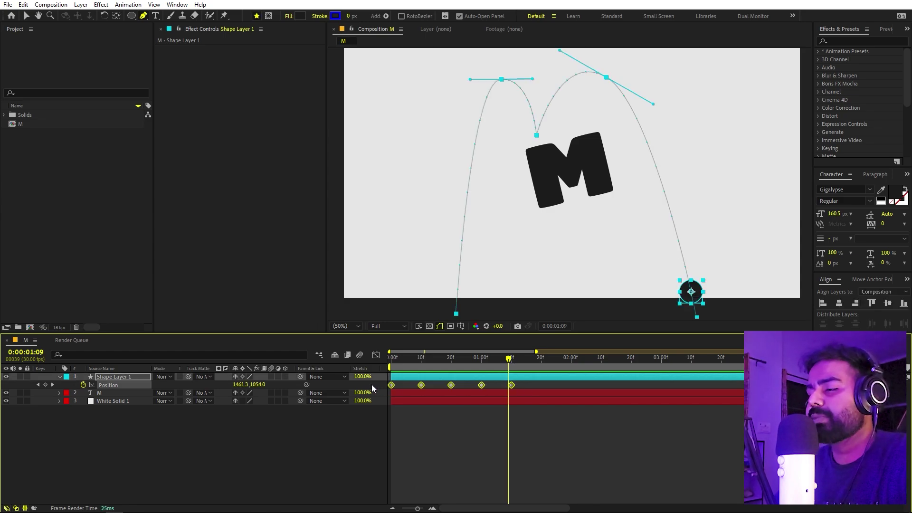
{"action": "key", "text": "F9"}
Show the circle's Position speed graph in the Graph Editor, keeping Edit Speed Graph as the graph type
{"action": "left_click", "coordinate": [376, 355]}
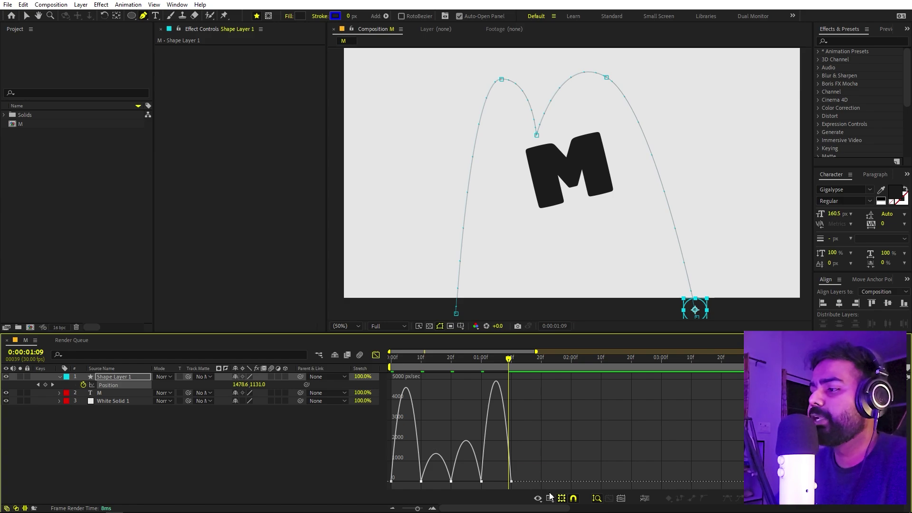
{"action": "left_click", "coordinate": [550, 497]}
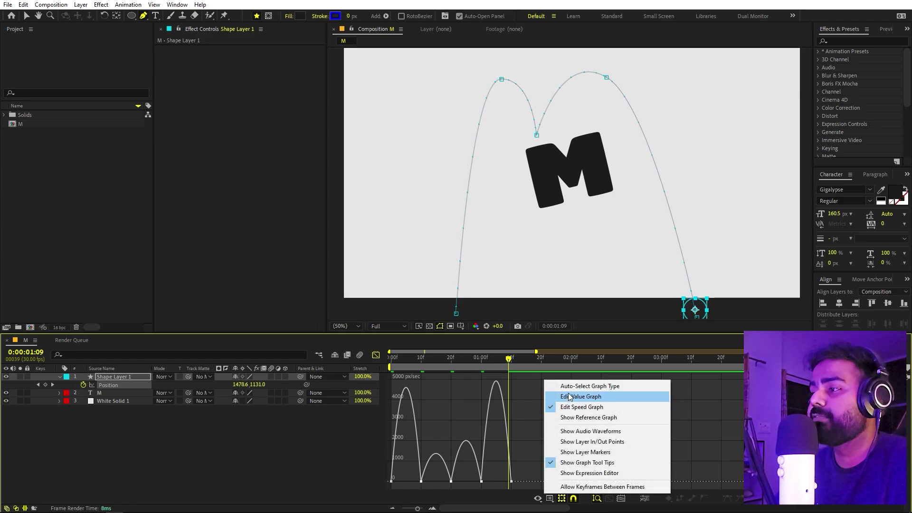
{"action": "left_click", "coordinate": [525, 462]}
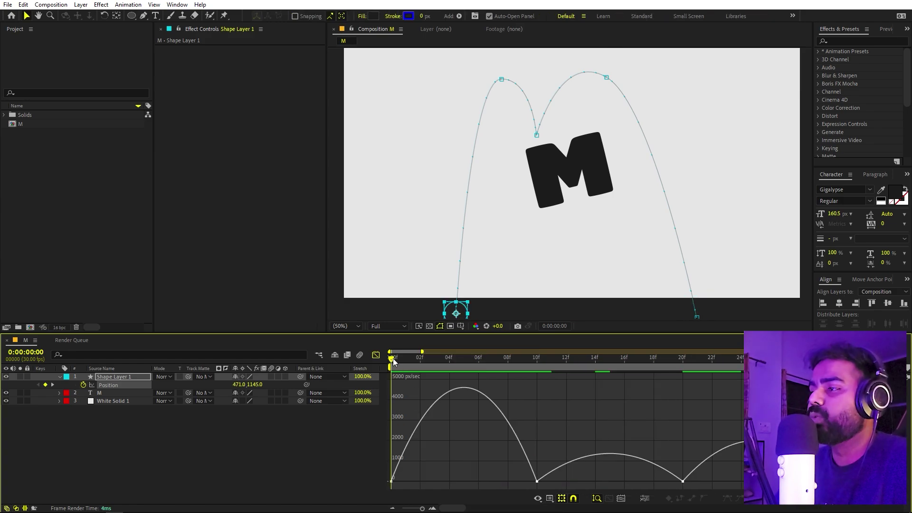
Scrub and play through the circle's motion, comparing its speed graph at the 0:00:00:10 and 0:00:00:20 keyframes
{"action": "left_click_drag", "start_coordinate": [395, 358], "coordinate": [504, 395]}
{"action": "key", "text": "space"}
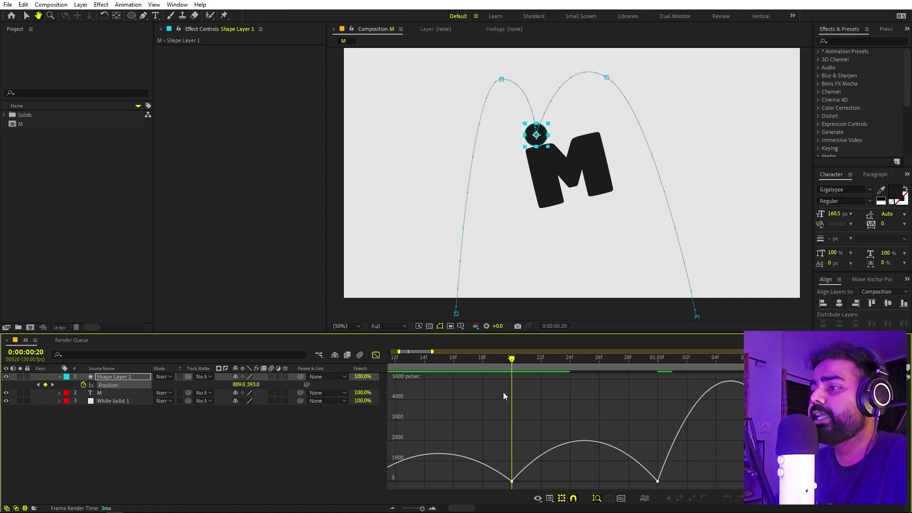
{"action": "left_click_drag", "start_coordinate": [519, 356], "coordinate": [686, 366]}
{"action": "key", "text": "Home"}
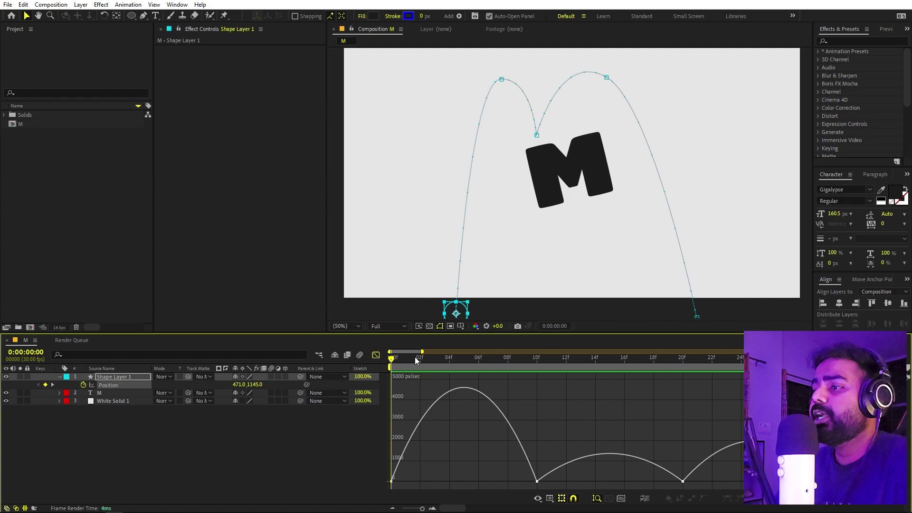
{"action": "left_click_drag", "start_coordinate": [397, 359], "coordinate": [537, 362]}
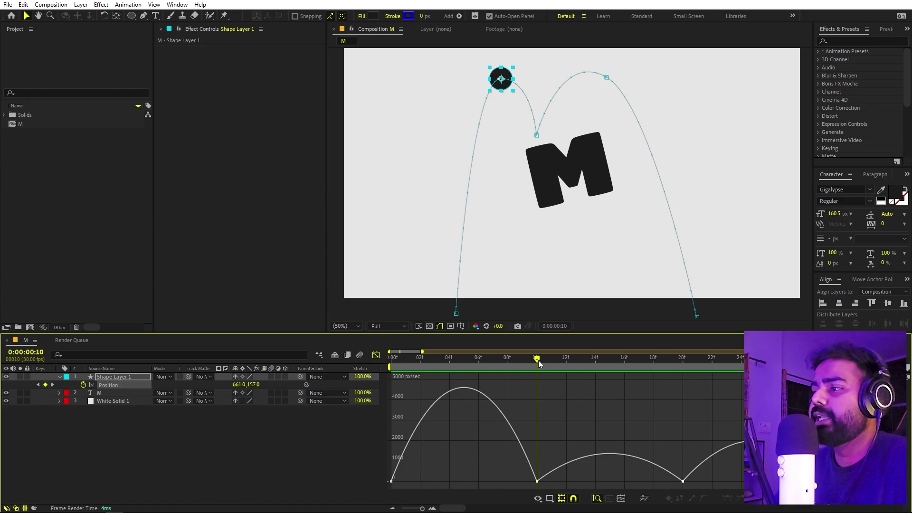
{"action": "key", "text": "space"}
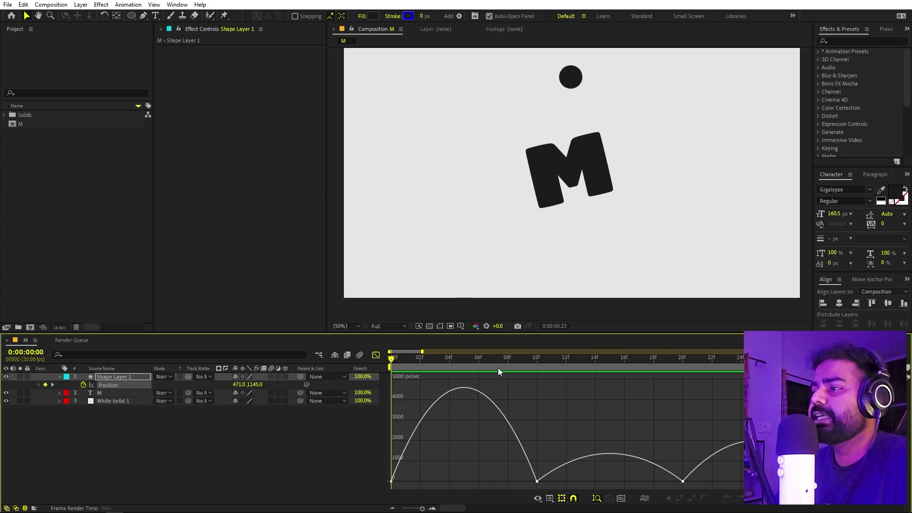
{"action": "left_click", "coordinate": [486, 359]}
{"action": "left_click_drag", "start_coordinate": [485, 360], "coordinate": [539, 389]}
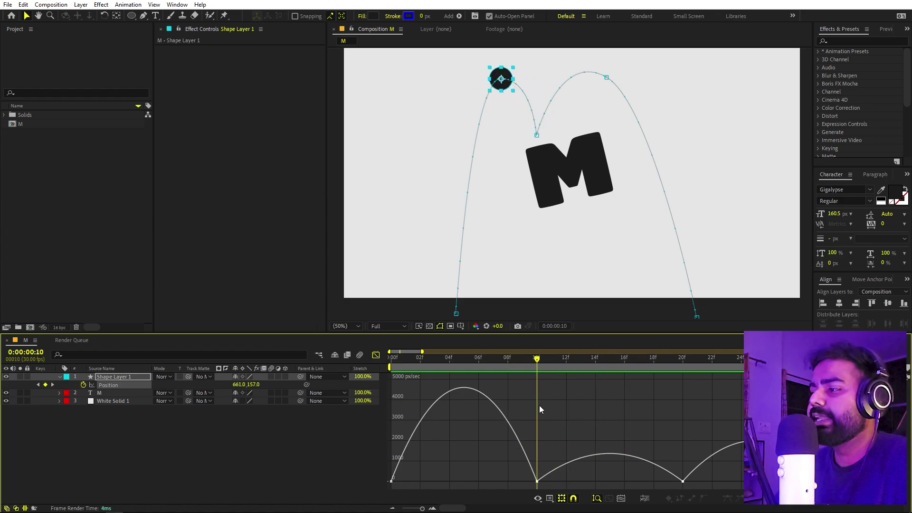
Examine the speed handles of the 0:00:00:10 keyframe and step frame by frame through the circle's motion around it
{"action": "mouse_move", "coordinate": [562, 482]}
{"action": "left_mouse_down"}
{"action": "mouse_move", "coordinate": [572, 486]}
{"action": "mouse_move", "coordinate": [566, 491]}
{"action": "left_mouse_up"}
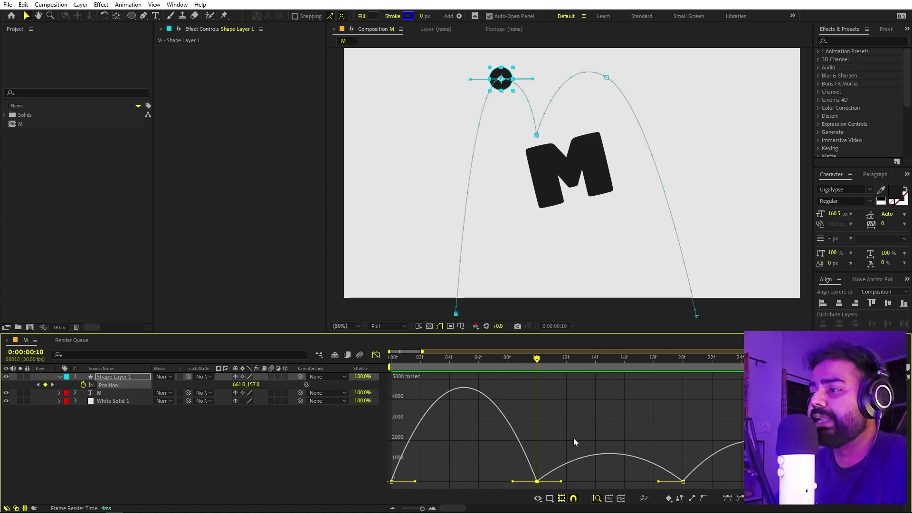
{"action": "scroll", "coordinate": [542, 434], "scroll_direction": "up", "scroll_amount": 5}
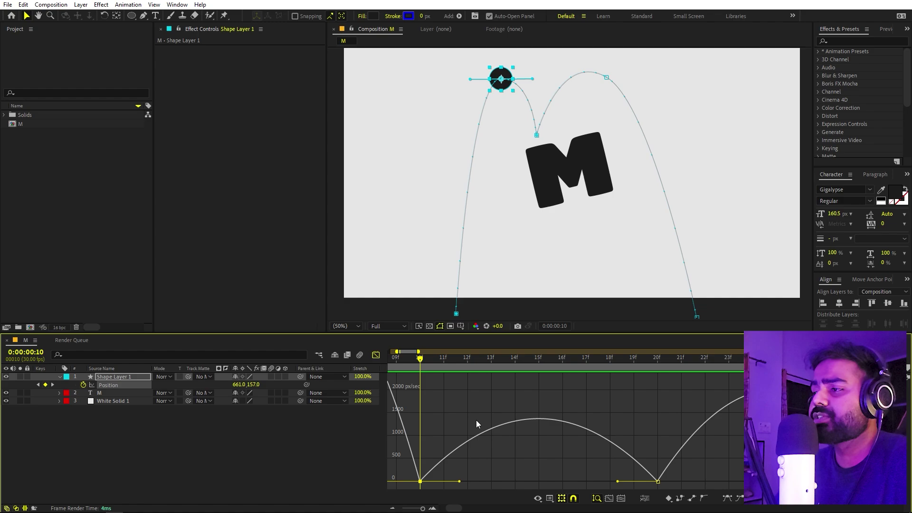
{"action": "key", "text": "space"}
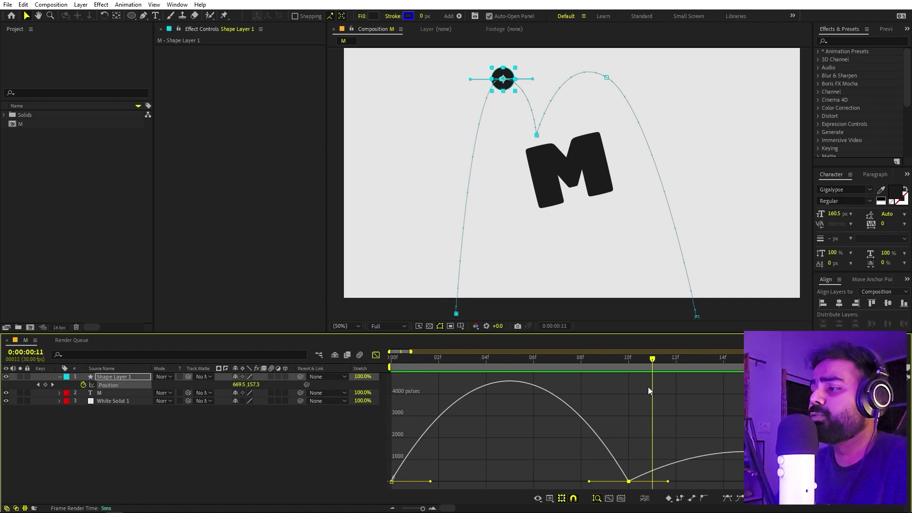
{"action": "key", "text": "Page_Up"}
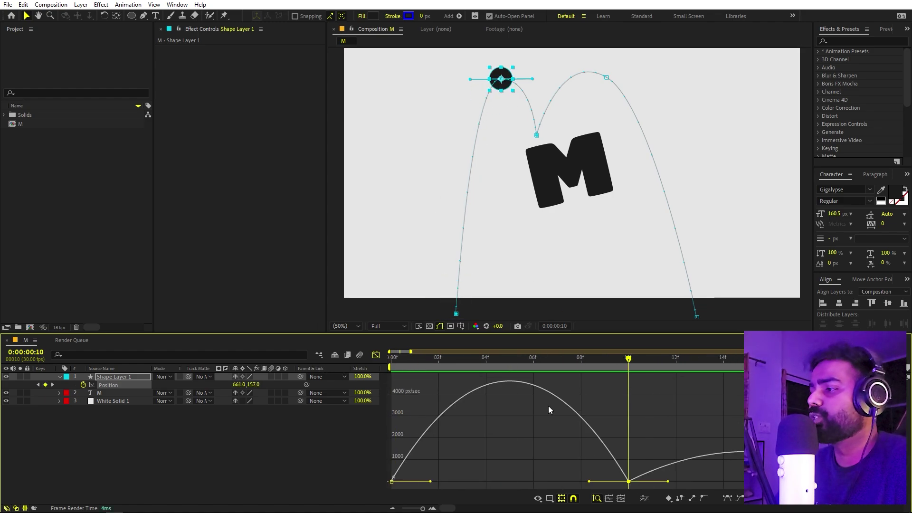
{"action": "left_click", "coordinate": [694, 423]}
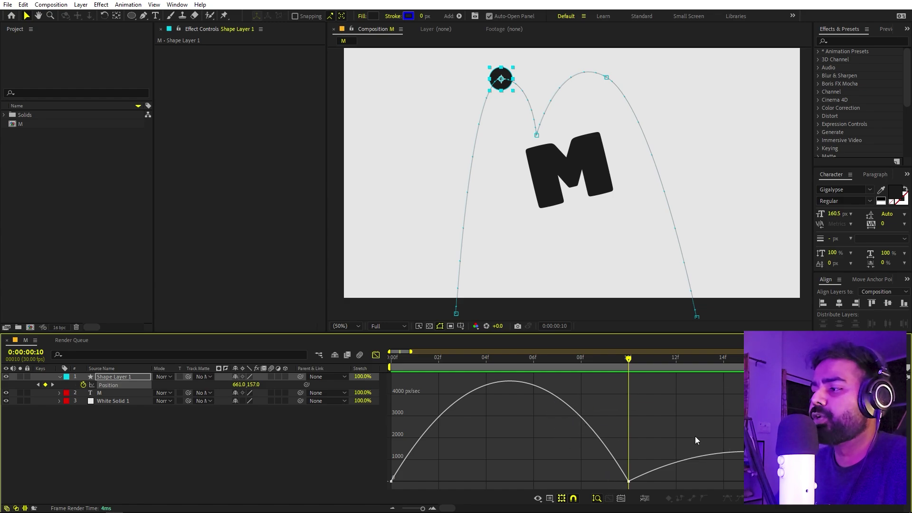
{"action": "left_click_drag", "start_coordinate": [600, 359], "coordinate": [597, 380]}
{"action": "left_click", "coordinate": [633, 482]}
{"action": "key", "text": "Page_Down"}
{"action": "key", "text": "Page_Down"}
{"action": "key", "text": "Page_Down"}
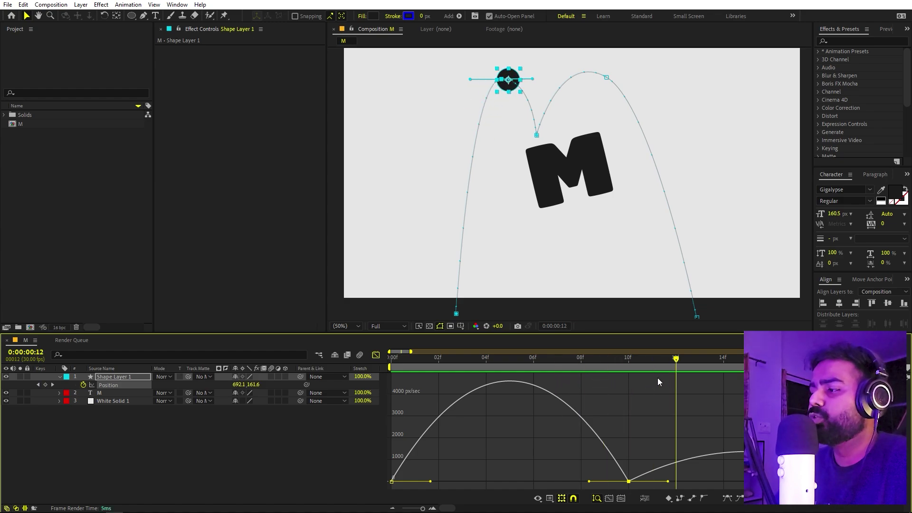
{"action": "key", "text": "Page_Up"}
{"action": "key", "text": "Page_Up"}
In the Keyframe Velocity settings of the 0:00:00:10 Position keyframe, enable Continuous to lock outgoing velocity to incoming
{"action": "left_click", "coordinate": [588, 465]}
{"action": "left_click_drag", "start_coordinate": [589, 466], "coordinate": [632, 485]}
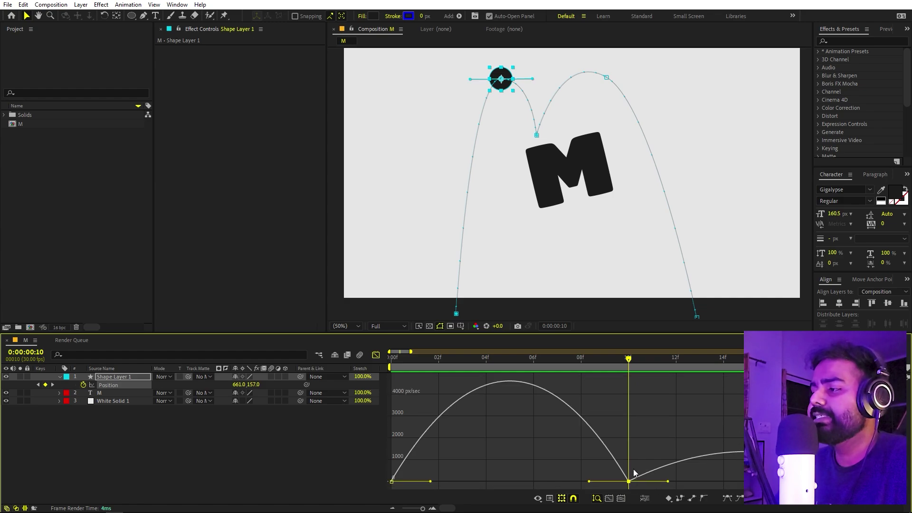
{"action": "right_click", "coordinate": [629, 481]}
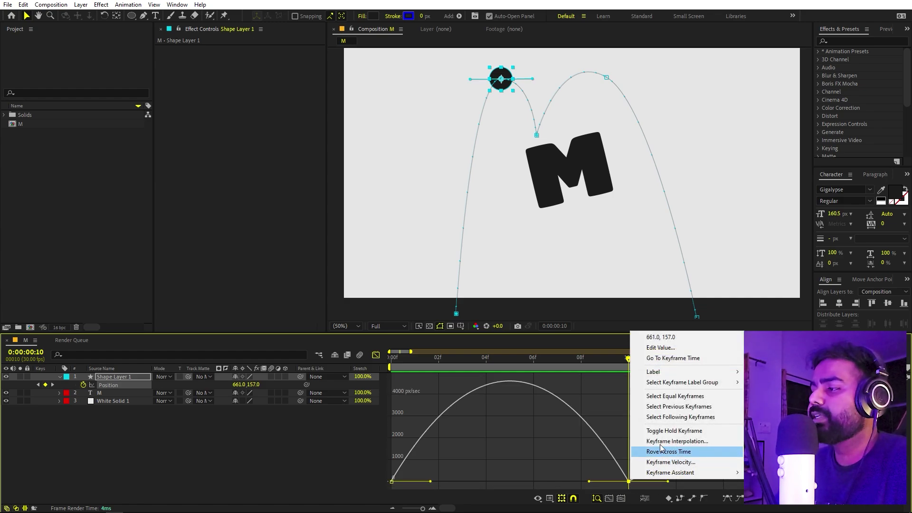
{"action": "left_click", "coordinate": [667, 463]}
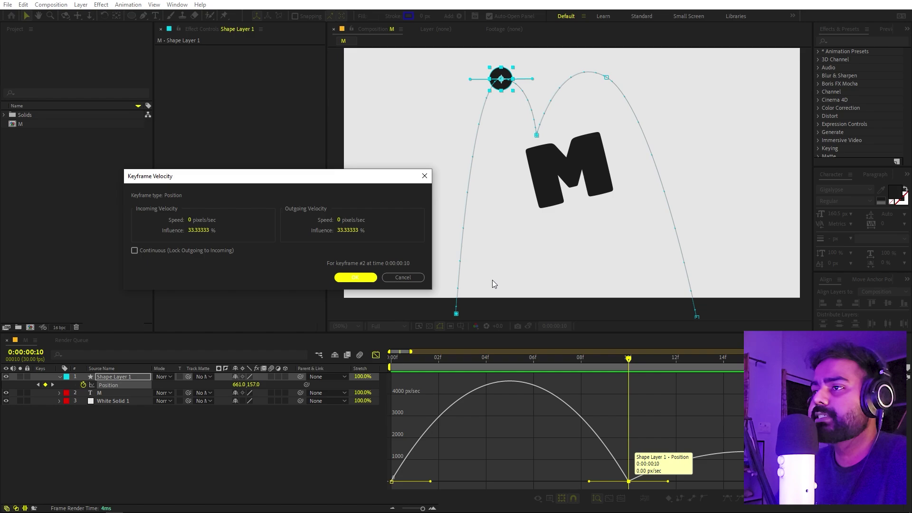
{"action": "left_click", "coordinate": [135, 250]}
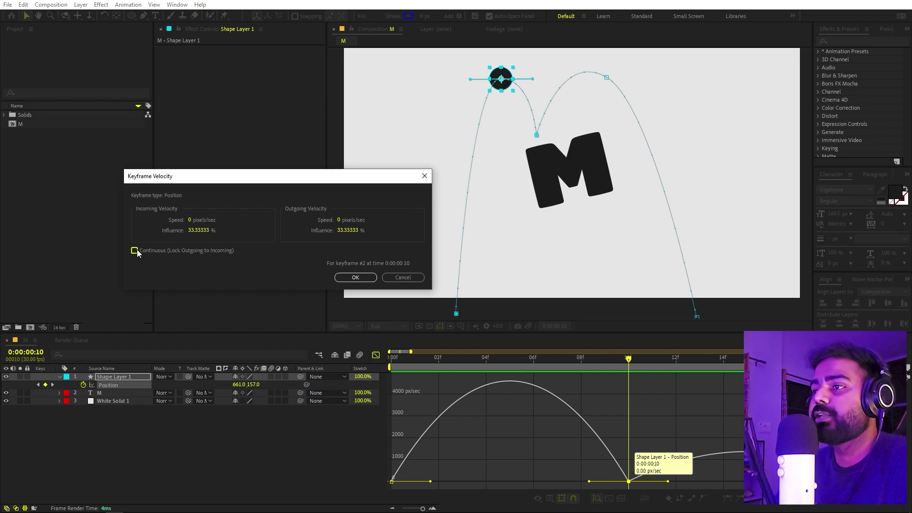
{"action": "left_click", "coordinate": [355, 277]}
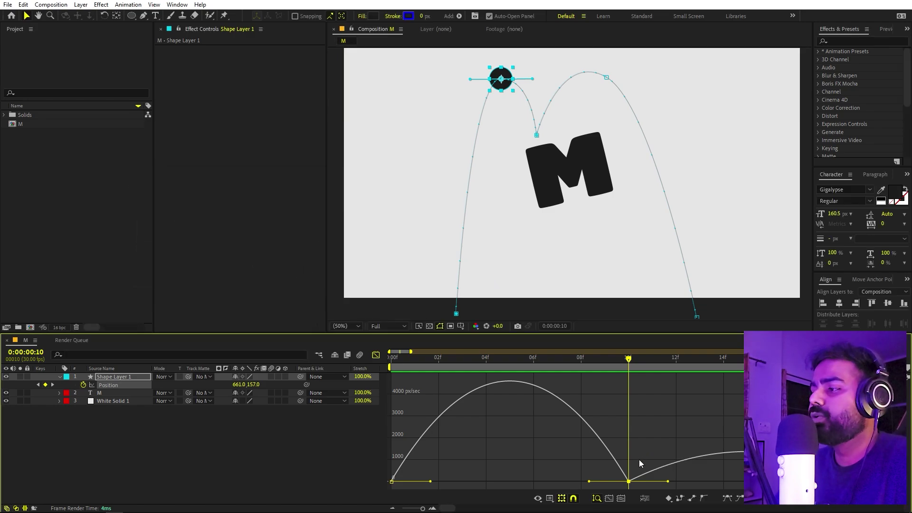
Try raising the speed of the 0:00:00:10 keyframe on the speed graph, then undo the change
{"action": "left_click_drag", "start_coordinate": [642, 452], "coordinate": [622, 441]}
{"action": "mouse_move", "coordinate": [630, 482]}
{"action": "key", "text": "k"}
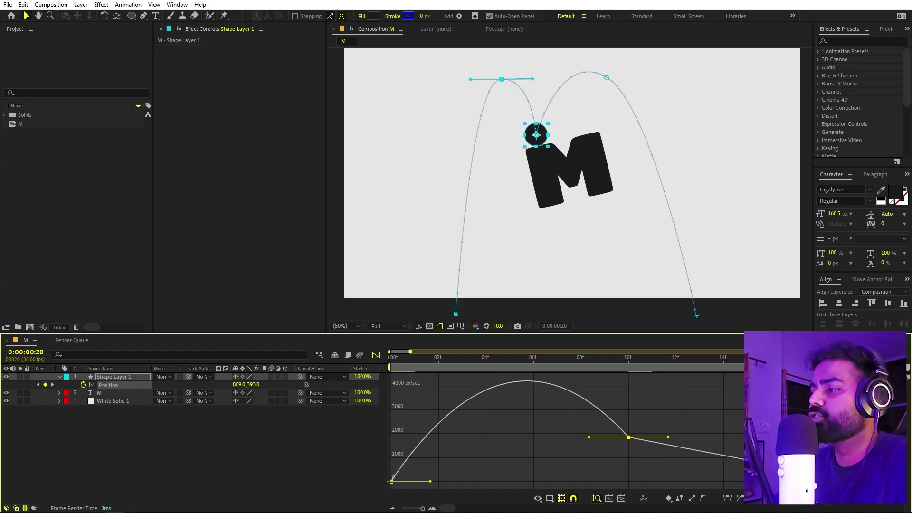
{"action": "key", "text": "j"}
{"action": "key", "text": "ctrl+z"}
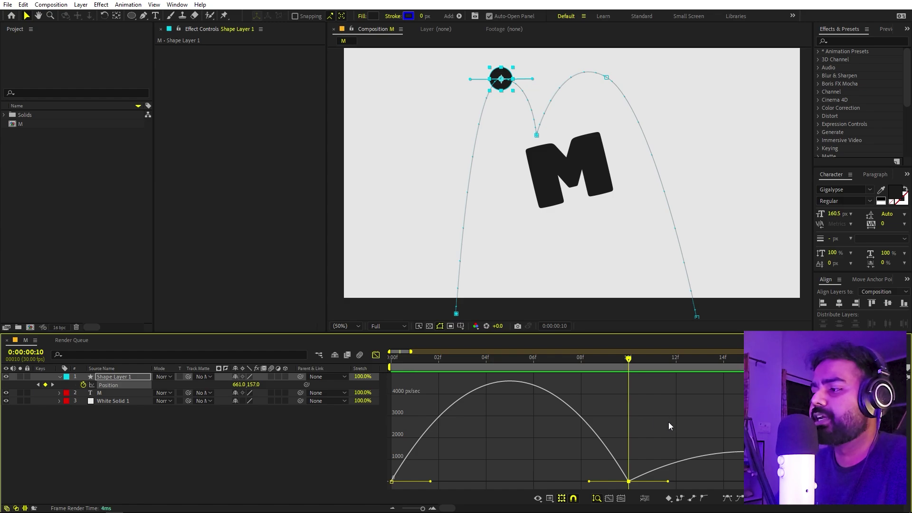
Try raising only the outgoing speed of the 0:00:00:10 keyframe on the speed graph, and undo the change
{"action": "left_click", "coordinate": [668, 425]}
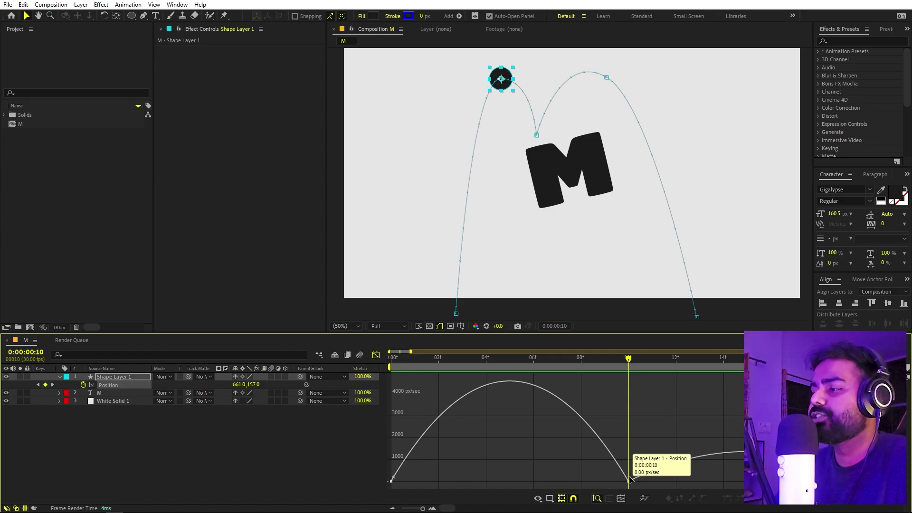
{"action": "left_click_drag", "start_coordinate": [630, 481], "coordinate": [641, 414]}
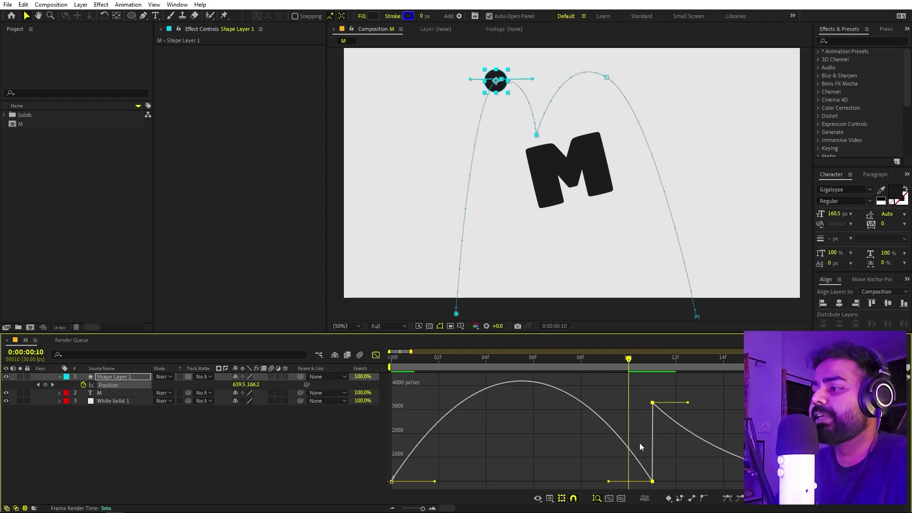
{"action": "left_click_drag", "start_coordinate": [644, 472], "coordinate": [629, 428]}
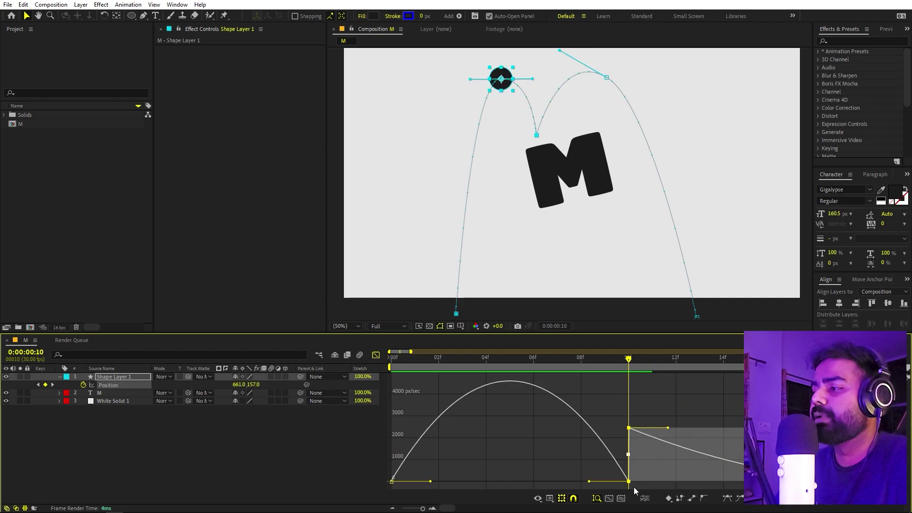
{"action": "left_click_drag", "start_coordinate": [630, 481], "coordinate": [631, 423]}
{"action": "left_click", "coordinate": [715, 408]}
{"action": "key", "text": "ctrl+z"}
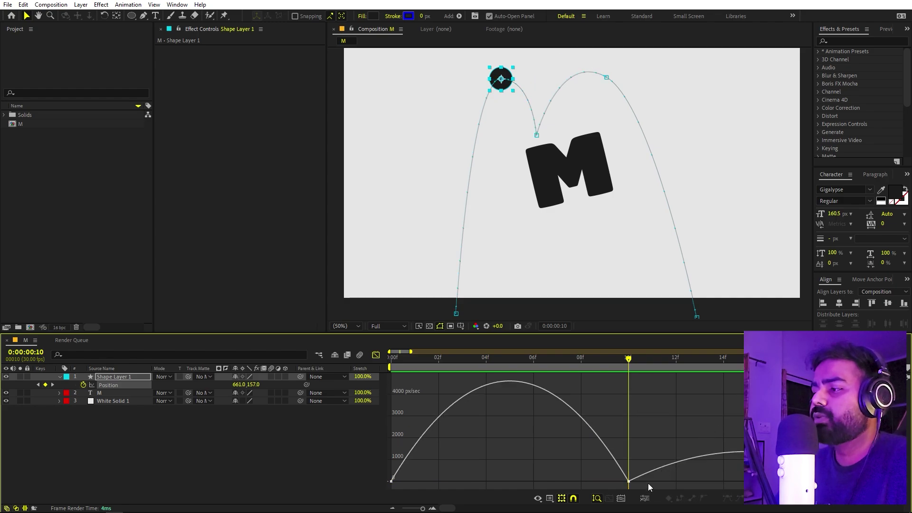
Lock outgoing velocity to incoming for the 0:00:00:10 keyframe by enabling Continuous in its Keyframe Velocity settings
{"action": "left_click", "coordinate": [628, 481]}
{"action": "right_click", "coordinate": [628, 481]}
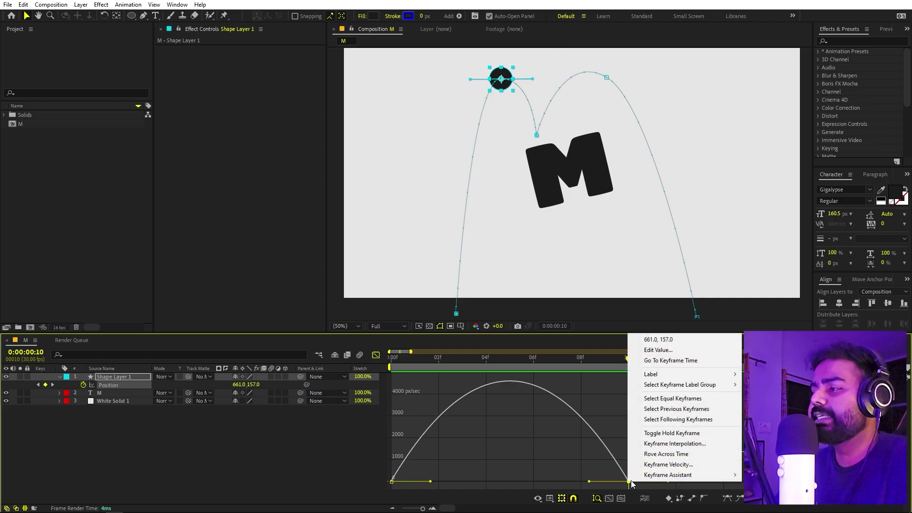
{"action": "left_click", "coordinate": [684, 464]}
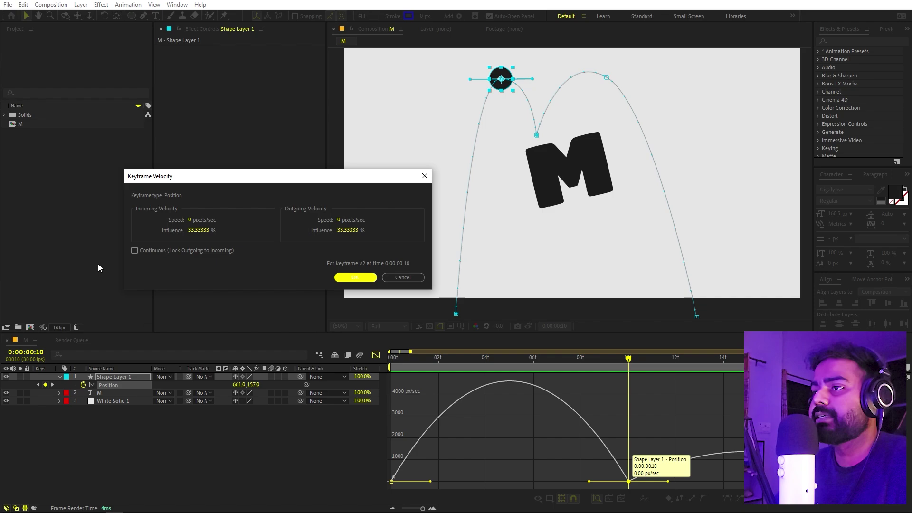
{"action": "left_click", "coordinate": [167, 250]}
{"action": "left_click", "coordinate": [357, 279]}
Raise the first peak keyframe's speed at 0:00:00:10 to about 2100 px/sec and scrub the motion before it
{"action": "left_click_drag", "start_coordinate": [644, 435], "coordinate": [600, 502]}
{"action": "left_click_drag", "start_coordinate": [628, 456], "coordinate": [627, 430]}
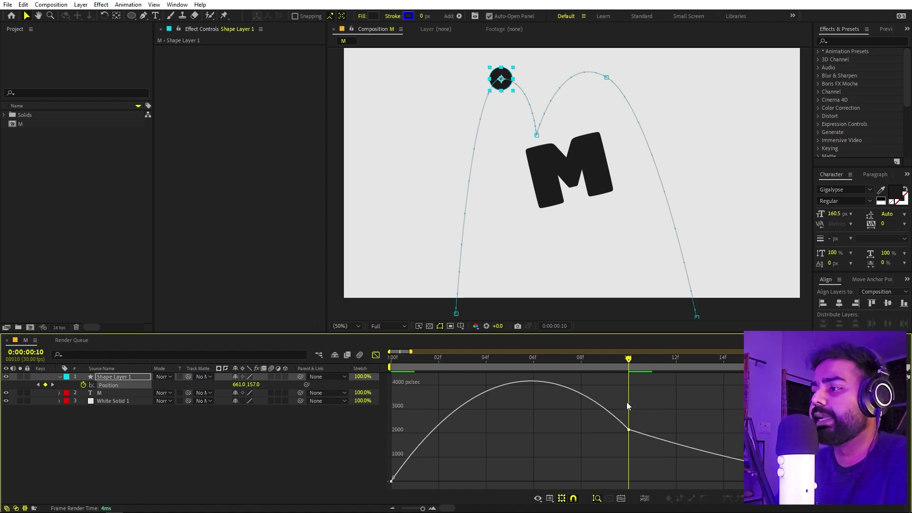
{"action": "left_click_drag", "start_coordinate": [600, 365], "coordinate": [573, 368]}
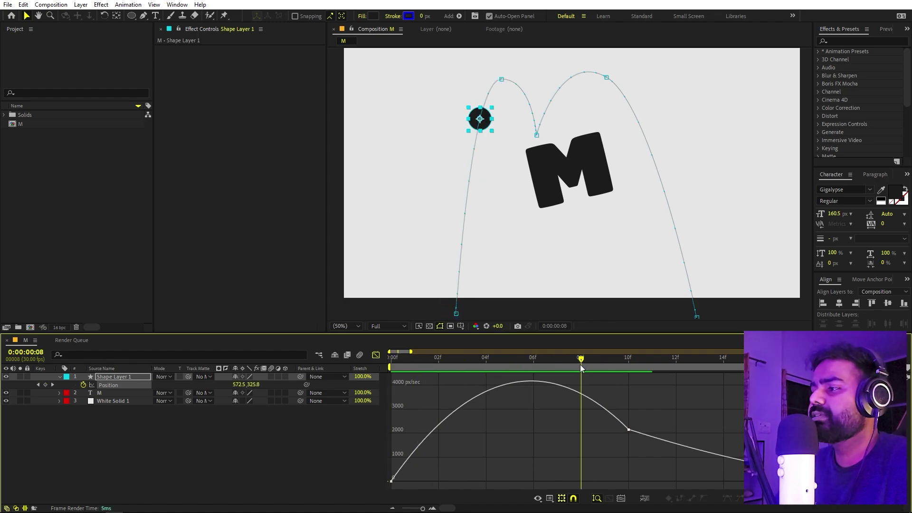
Move the first peak's Position keyframe to 0:00:00:08 and return to the speed graph
{"action": "left_click", "coordinate": [629, 430]}
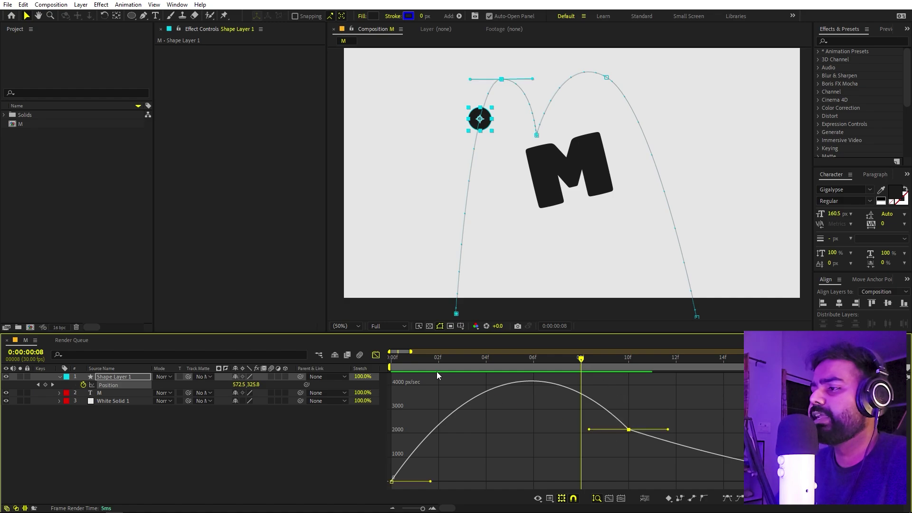
{"action": "left_click", "coordinate": [375, 355]}
{"action": "left_click_drag", "start_coordinate": [626, 383], "coordinate": [580, 386]}
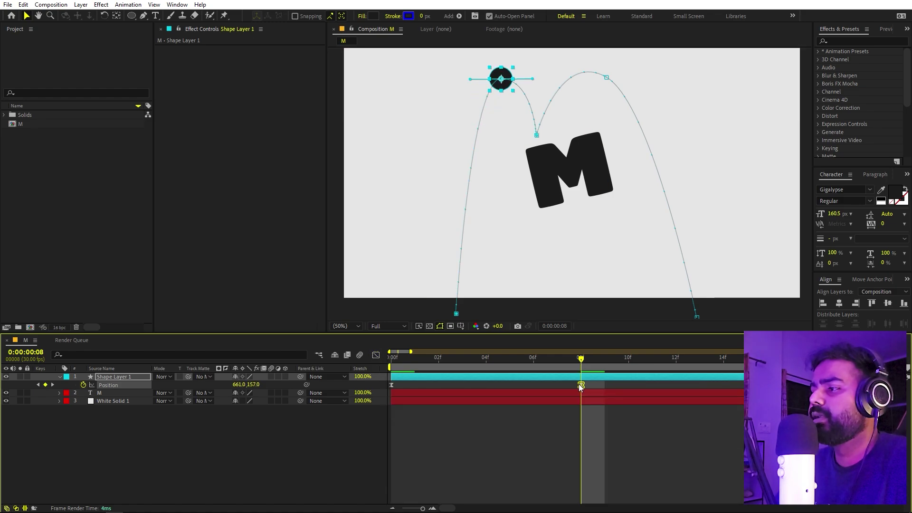
{"action": "left_click", "coordinate": [378, 355]}
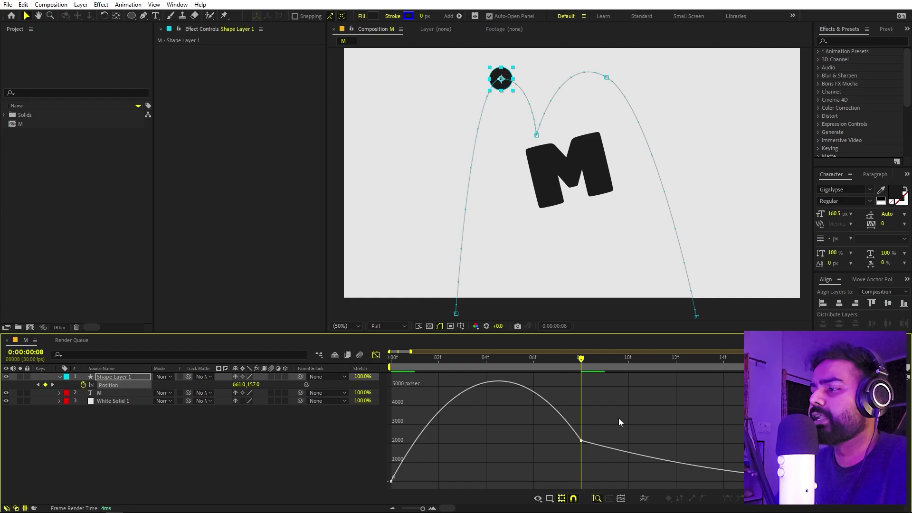
Move the Position keyframe touching the M to 0:00:00:14 and the second peak's keyframe to 0:00:00:20
{"action": "left_click", "coordinate": [375, 355]}
{"action": "key", "text": "minus"}
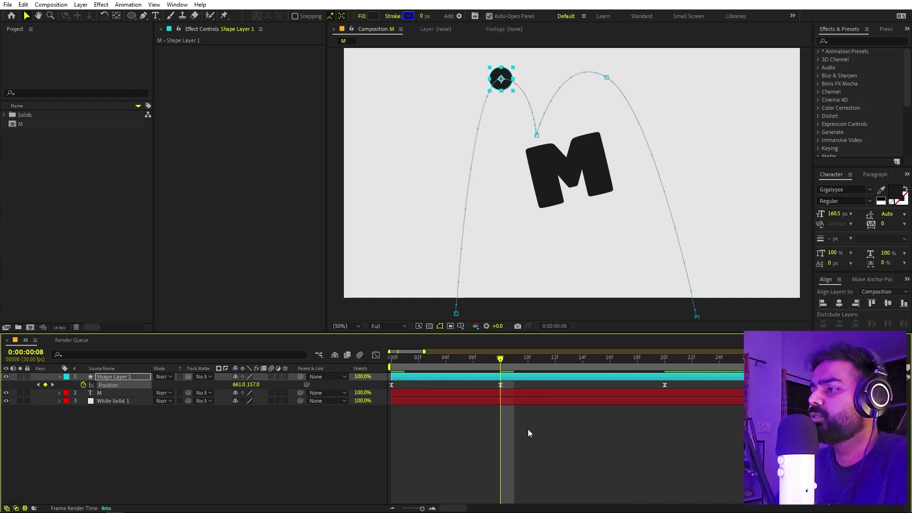
{"action": "left_click_drag", "start_coordinate": [500, 363], "coordinate": [588, 363]}
{"action": "left_click_drag", "start_coordinate": [666, 386], "coordinate": [663, 363]}
{"action": "key", "text": "ctrl+v"}
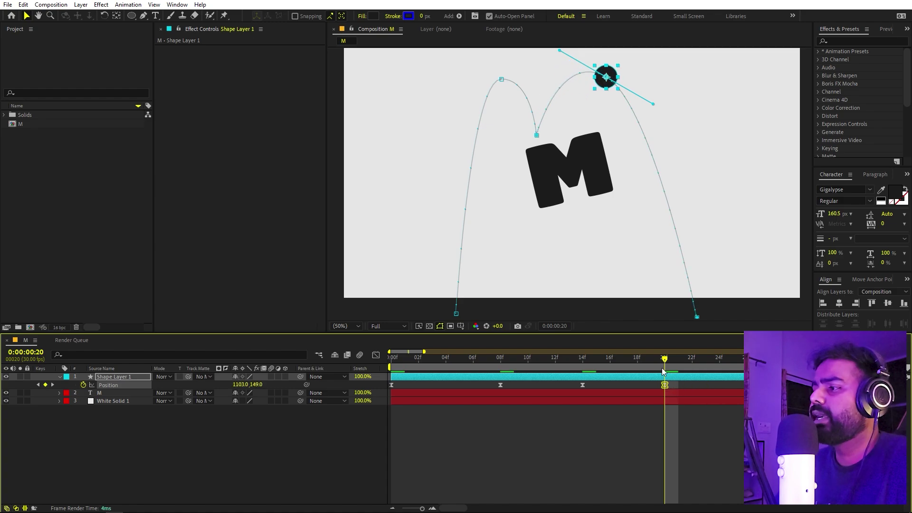
Move the circle's final Position keyframe, below the frame, to 0:00:01:02
{"action": "key", "text": "minus"}
{"action": "left_click_drag", "start_coordinate": [594, 363], "coordinate": [698, 377]}
{"action": "left_click_drag", "start_coordinate": [674, 228], "coordinate": [696, 311]}
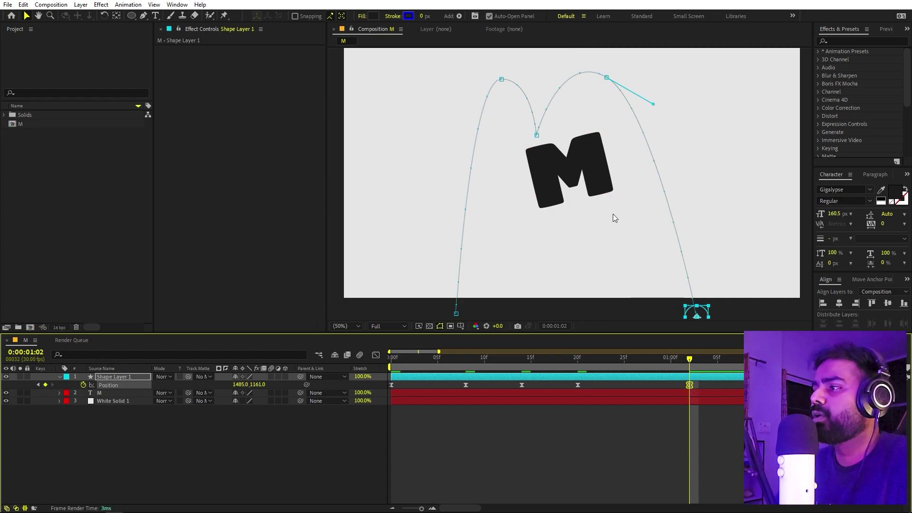
Lengthen the velocity handles on both sides of the 0:00:00:08 keyframe in the speed graph and scrub the motion
{"action": "key", "text": "Home"}
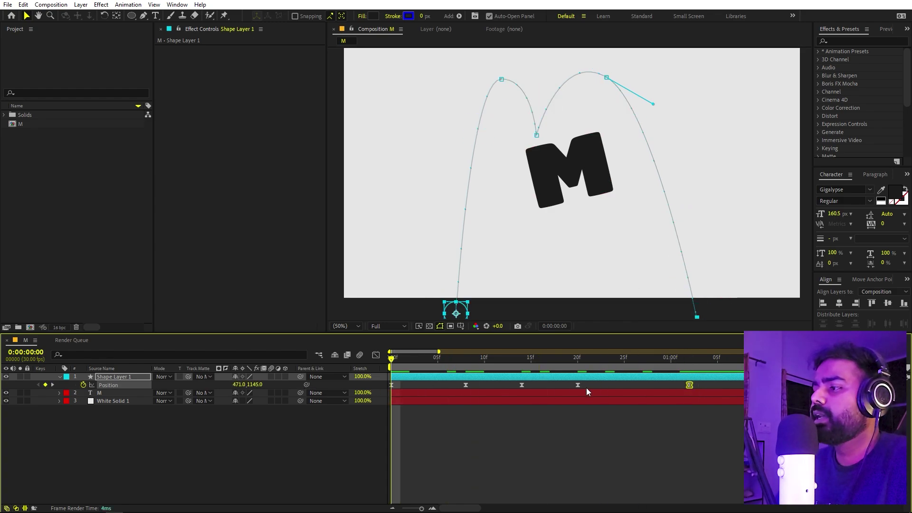
{"action": "left_click_drag", "start_coordinate": [729, 394], "coordinate": [391, 382]}
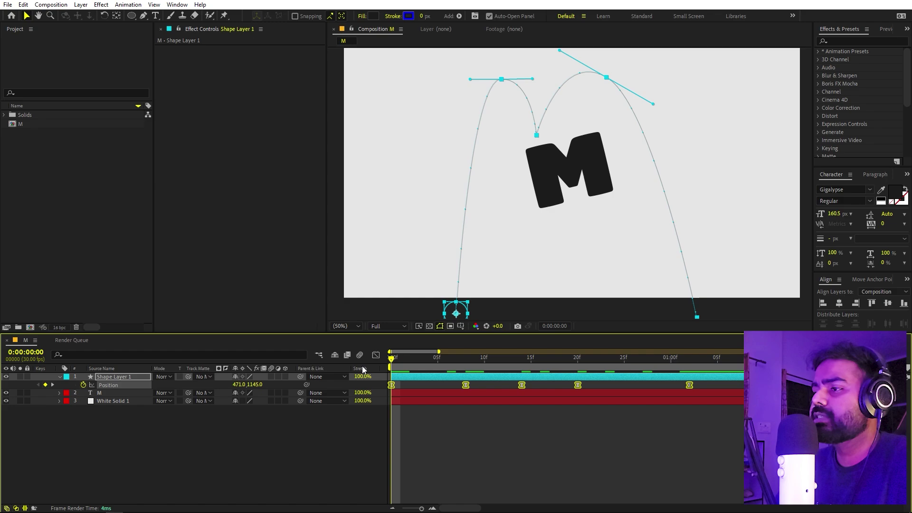
{"action": "key", "text": "shift+F3"}
{"action": "left_click_drag", "start_coordinate": [476, 421], "coordinate": [445, 445]}
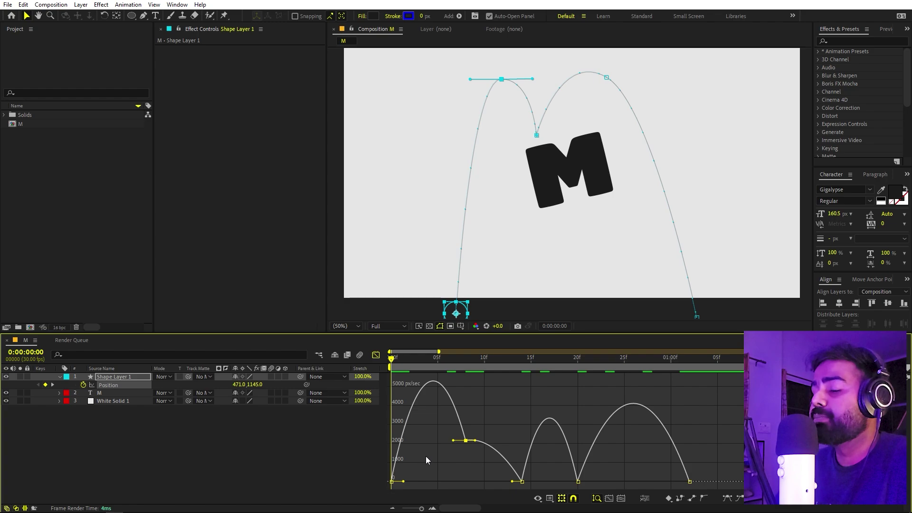
{"action": "left_click_drag", "start_coordinate": [453, 441], "coordinate": [489, 449]}
{"action": "left_click", "coordinate": [469, 429]}
{"action": "left_click", "coordinate": [465, 447]}
{"action": "left_click_drag", "start_coordinate": [473, 371], "coordinate": [525, 391]}
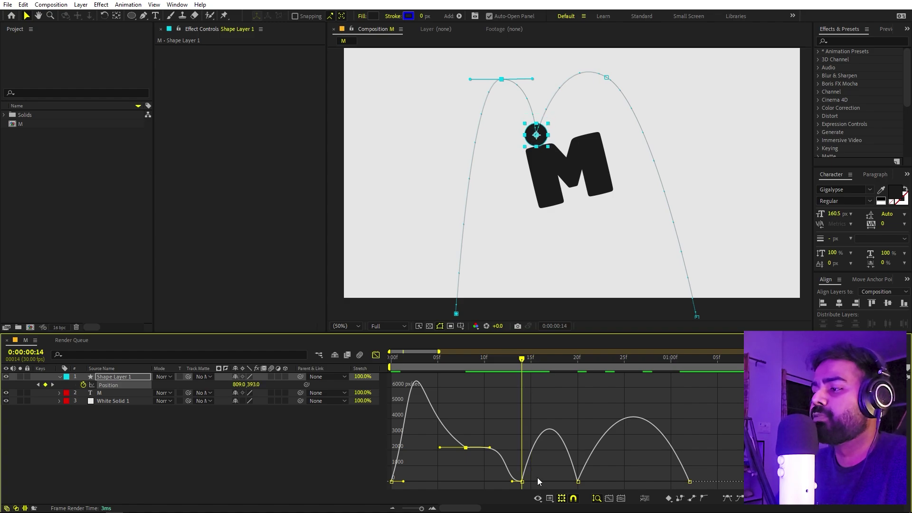
Enable Continuous in the Keyframe Velocity settings of the 0:00:00:14 keyframe, where the circle touches the M
{"action": "left_click", "coordinate": [522, 481]}
{"action": "right_click", "coordinate": [522, 481]}
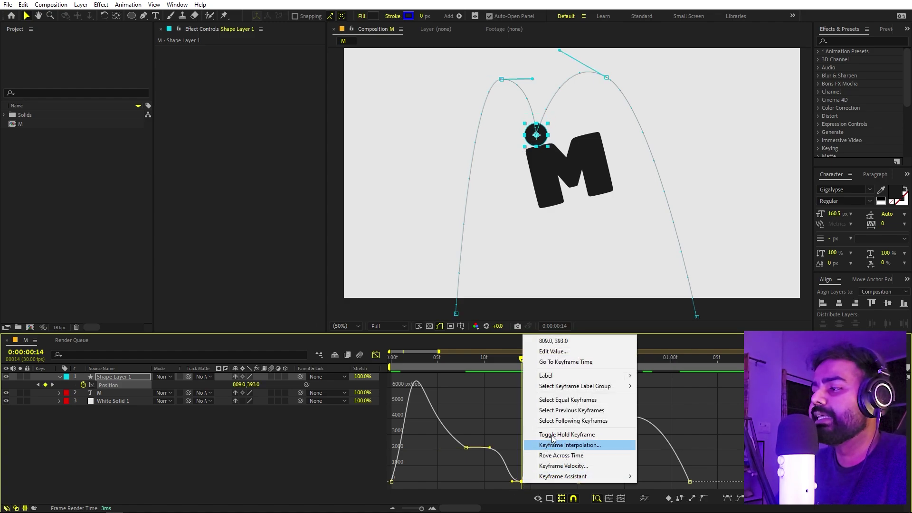
{"action": "left_click", "coordinate": [563, 466]}
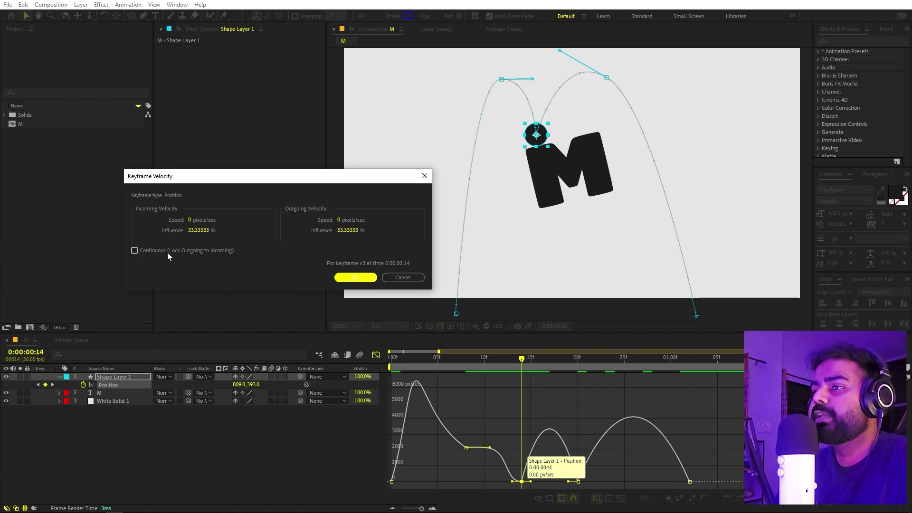
{"action": "left_click", "coordinate": [166, 250]}
{"action": "left_click", "coordinate": [338, 274]}
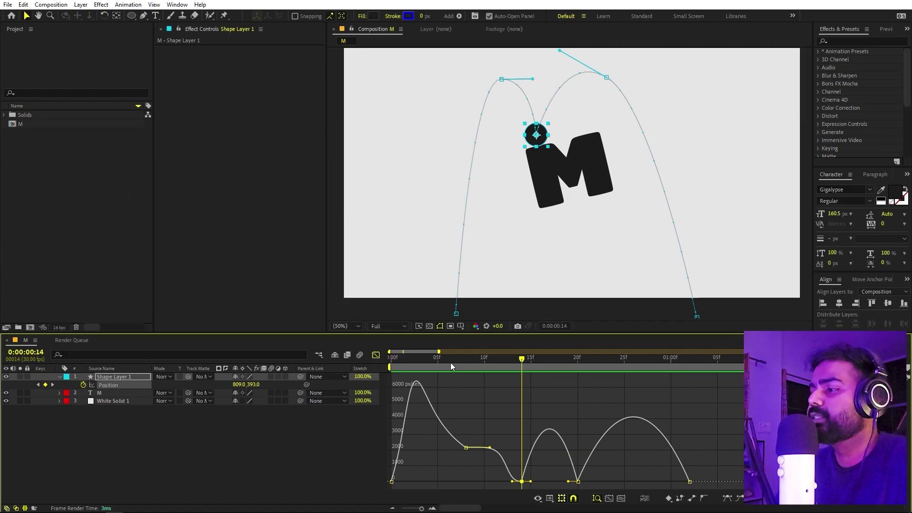
Enable Continuous in the Keyframe Velocity settings of the second peak's keyframe at 0:00:00:20
{"action": "left_click", "coordinate": [578, 482]}
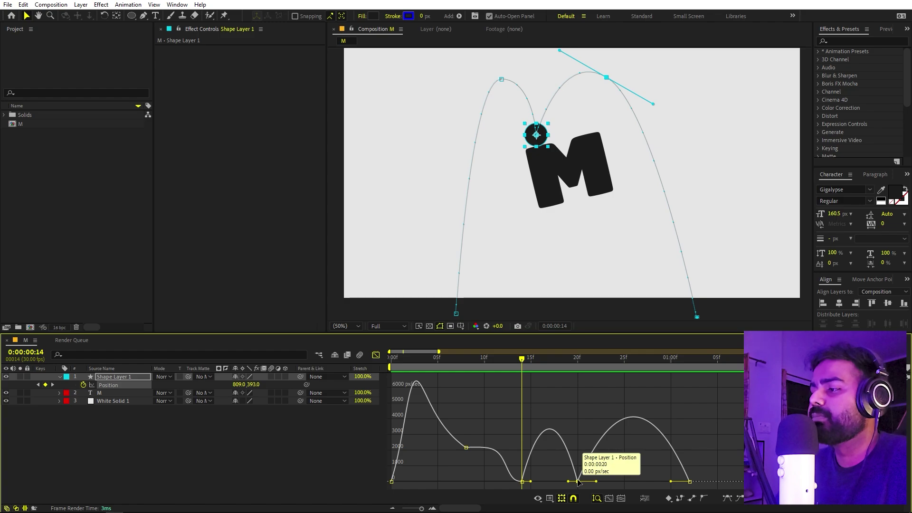
{"action": "right_click", "coordinate": [579, 482]}
{"action": "left_click", "coordinate": [612, 462]}
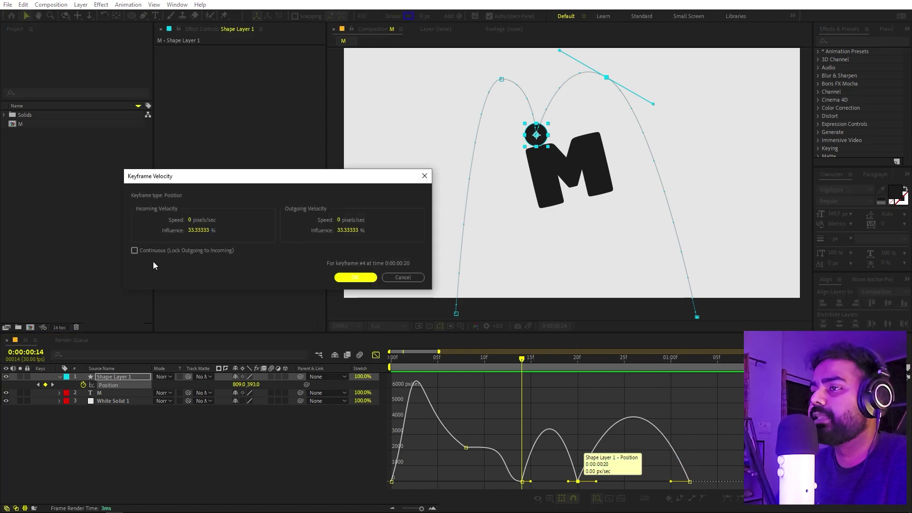
{"action": "left_click", "coordinate": [185, 252]}
{"action": "left_click", "coordinate": [350, 280]}
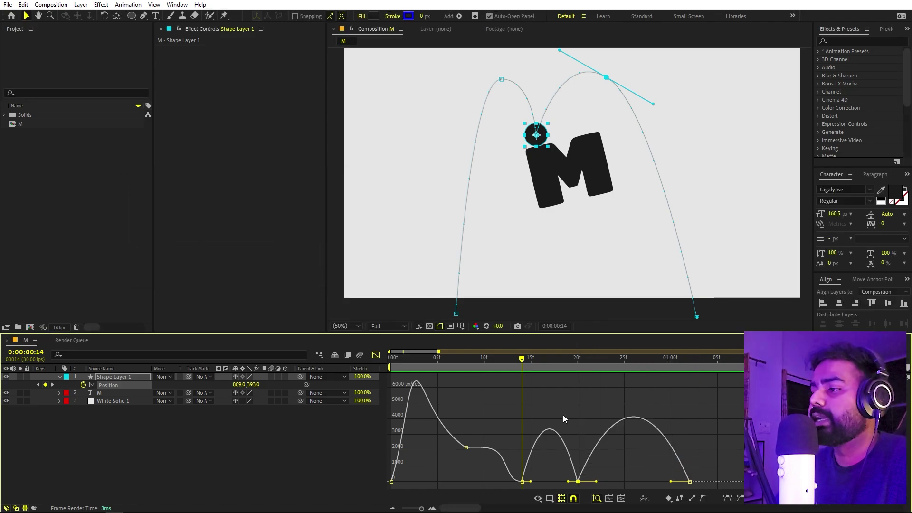
Raise the 0:00:00:14 keyframe to about 1000 px/sec, and shift the first peak's keyframe to 0:00:00:09 at about 1600 px/sec
{"action": "left_click_drag", "start_coordinate": [531, 478], "coordinate": [477, 464]}
{"action": "left_click_drag", "start_coordinate": [526, 446], "coordinate": [500, 454]}
{"action": "left_click", "coordinate": [476, 461]}
{"action": "left_click_drag", "start_coordinate": [424, 369], "coordinate": [494, 384]}
{"action": "left_click", "coordinate": [519, 368]}
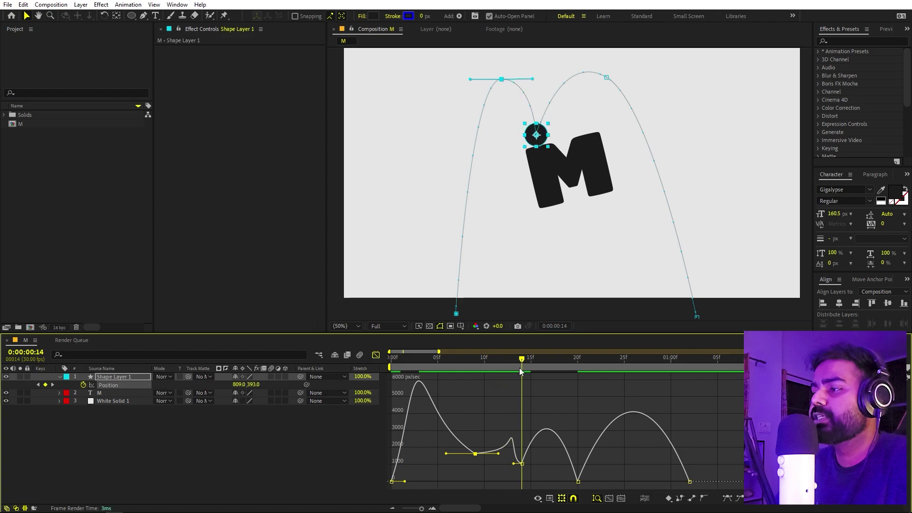
Shorten the 0:00:00:14 keyframe's incoming and outgoing velocity handles to almost nothing for a sharp bounce off the M
{"action": "left_click", "coordinate": [521, 463]}
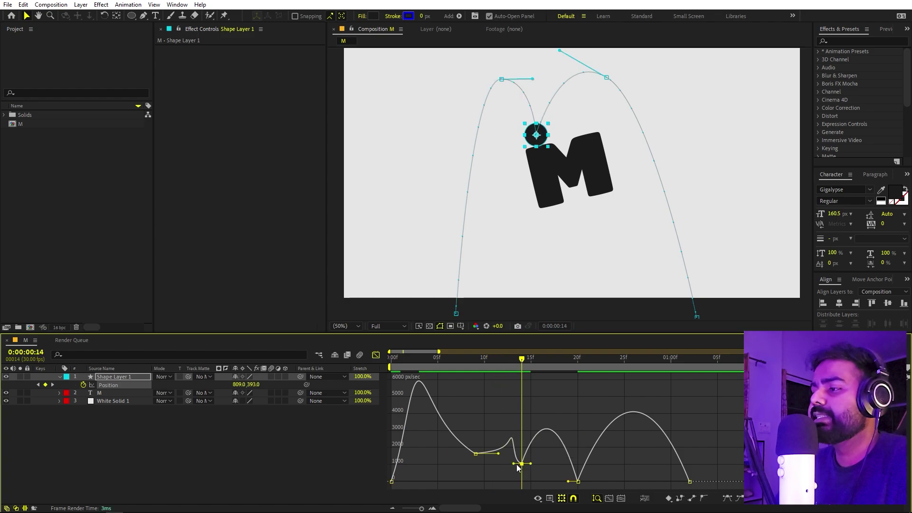
{"action": "left_click_drag", "start_coordinate": [515, 463], "coordinate": [522, 463]}
{"action": "left_click_drag", "start_coordinate": [524, 466], "coordinate": [524, 465]}
{"action": "mouse_move", "coordinate": [525, 364]}
{"action": "left_mouse_down"}
{"action": "mouse_move", "coordinate": [512, 364]}
{"action": "mouse_move", "coordinate": [531, 364]}
{"action": "left_mouse_up"}
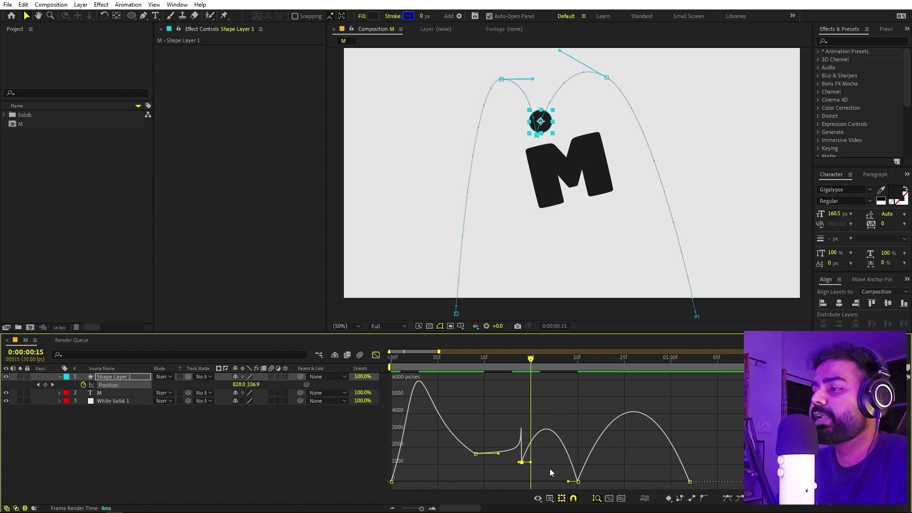
{"action": "left_click_drag", "start_coordinate": [530, 463], "coordinate": [524, 462]}
Raise the 0:00:00:20 keyframe's speed to about 750 px/sec and lengthen its incoming handle to slow the second peak
{"action": "left_click", "coordinate": [578, 481]}
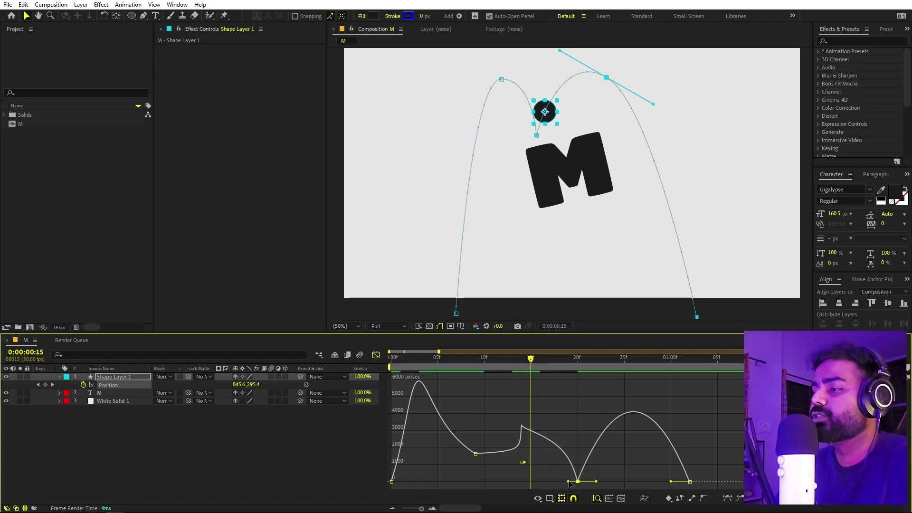
{"action": "left_click_drag", "start_coordinate": [569, 481], "coordinate": [568, 468]}
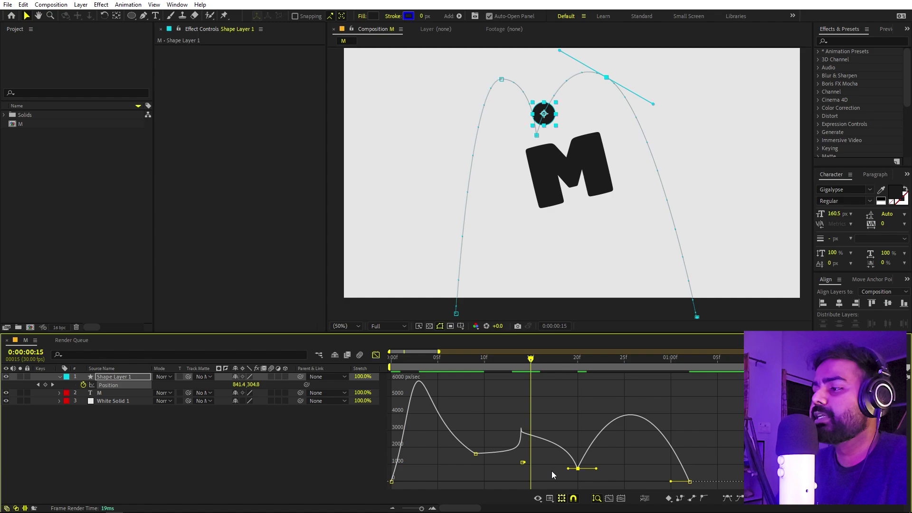
{"action": "mouse_move", "coordinate": [551, 364]}
{"action": "left_mouse_down"}
{"action": "mouse_move", "coordinate": [580, 367]}
{"action": "mouse_move", "coordinate": [500, 376]}
{"action": "mouse_move", "coordinate": [558, 377]}
{"action": "left_mouse_up"}
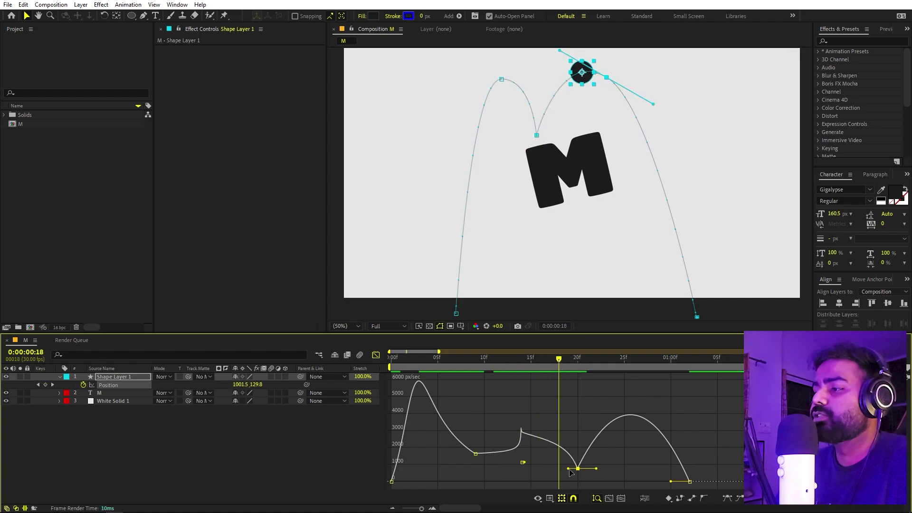
{"action": "left_click_drag", "start_coordinate": [568, 469], "coordinate": [554, 469]}
{"action": "left_click_drag", "start_coordinate": [544, 360], "coordinate": [574, 388]}
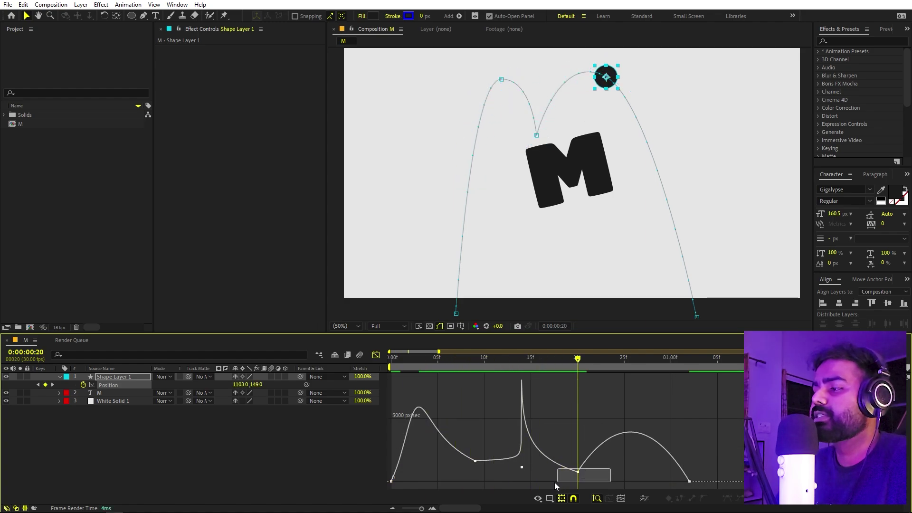
Lengthen the velocity handles between the 0:00:00:20 keyframe and the final keyframe, and scrub the circle's fall
{"action": "left_click_drag", "start_coordinate": [555, 482], "coordinate": [612, 476]}
{"action": "left_click_drag", "start_coordinate": [670, 481], "coordinate": [649, 481]}
{"action": "left_click_drag", "start_coordinate": [573, 361], "coordinate": [671, 373]}
Play the bounce animation from the start and scrub to the first peak at 0:00:00:09 to check the timing
{"action": "key", "text": "Home"}
{"action": "left_click", "coordinate": [689, 423]}
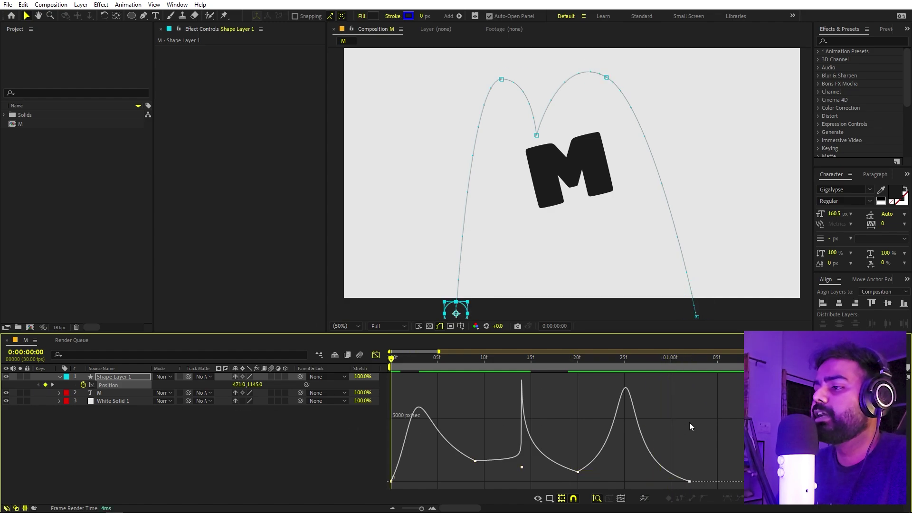
{"action": "key", "text": "space"}
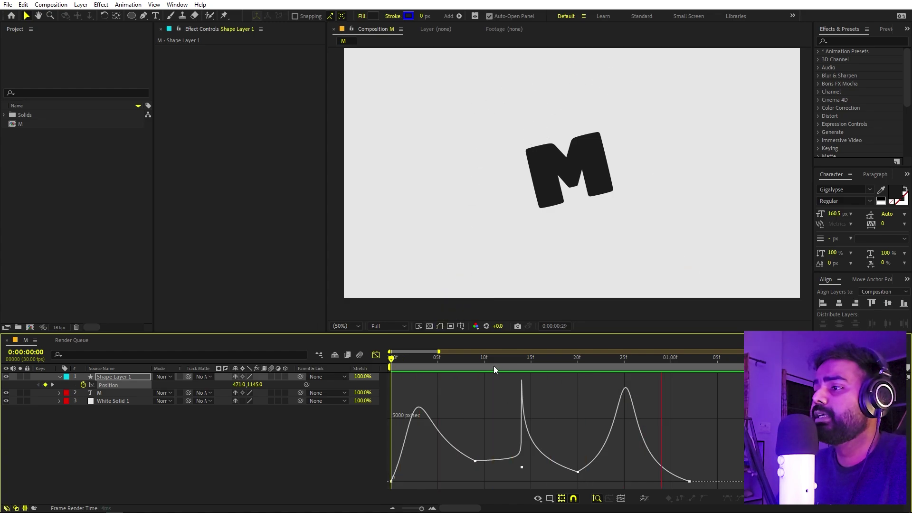
{"action": "key", "text": "space"}
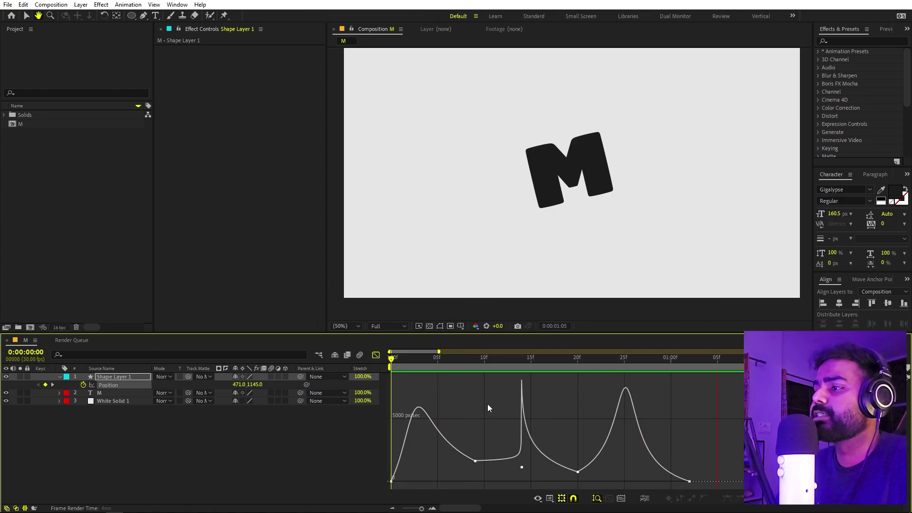
{"action": "left_click_drag", "start_coordinate": [400, 368], "coordinate": [476, 371]}
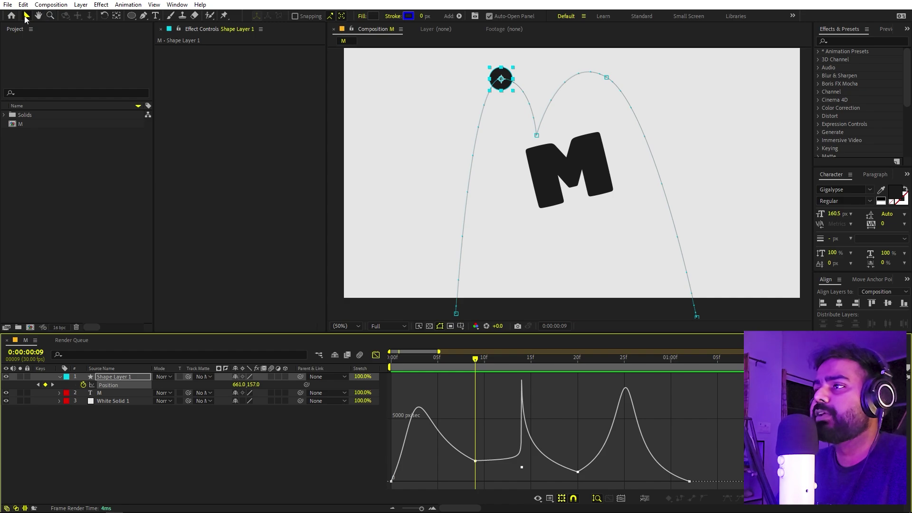
Reshape the circle's motion path by moving the bounce point down onto the M, the start point outward, and the second peak slightly up
{"action": "left_click", "coordinate": [505, 82]}
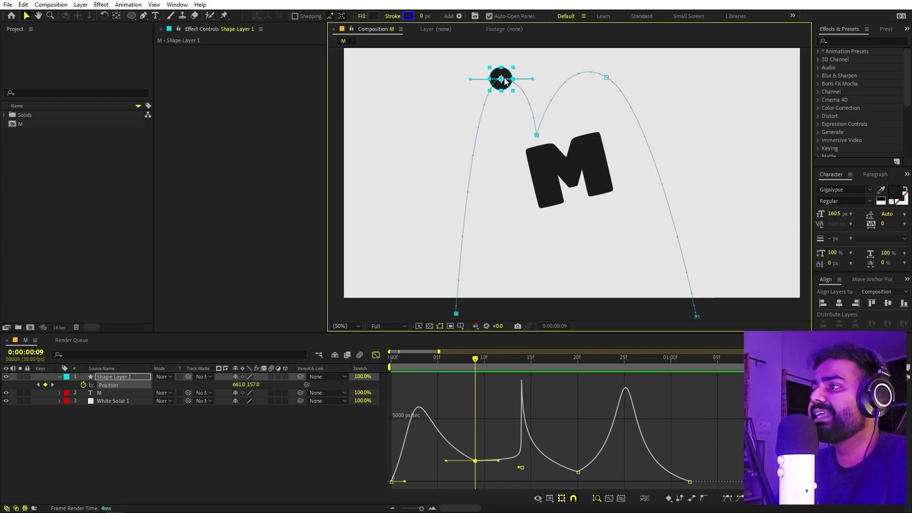
{"action": "left_click", "coordinate": [536, 135]}
{"action": "left_click_drag", "start_coordinate": [536, 135], "coordinate": [542, 143]}
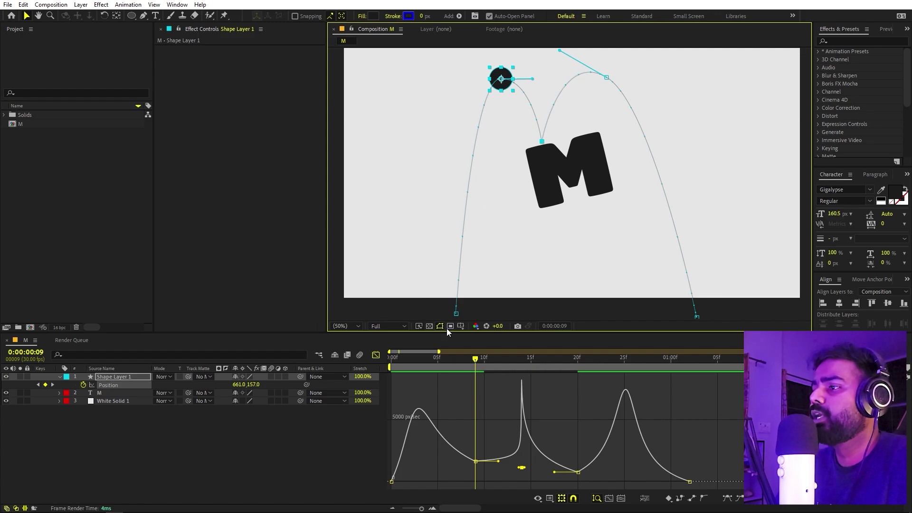
{"action": "left_click_drag", "start_coordinate": [454, 316], "coordinate": [448, 317]}
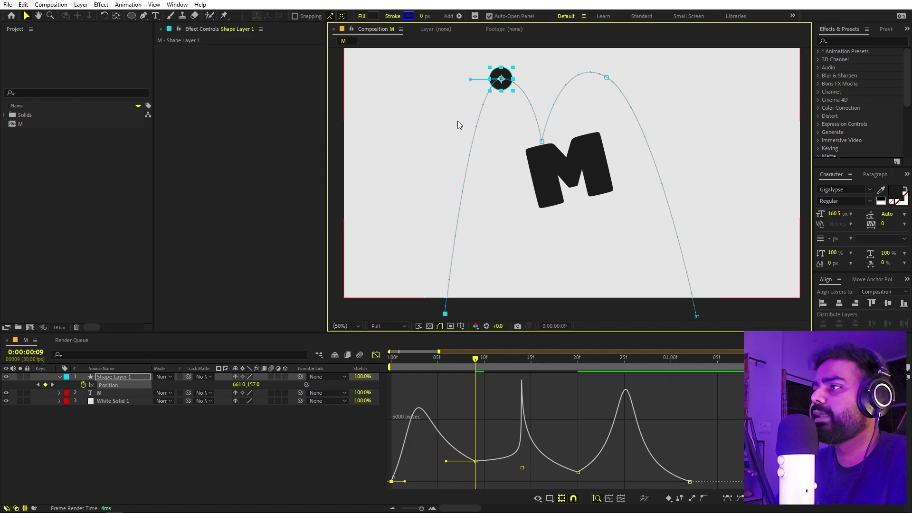
{"action": "left_click_drag", "start_coordinate": [607, 78], "coordinate": [610, 76]}
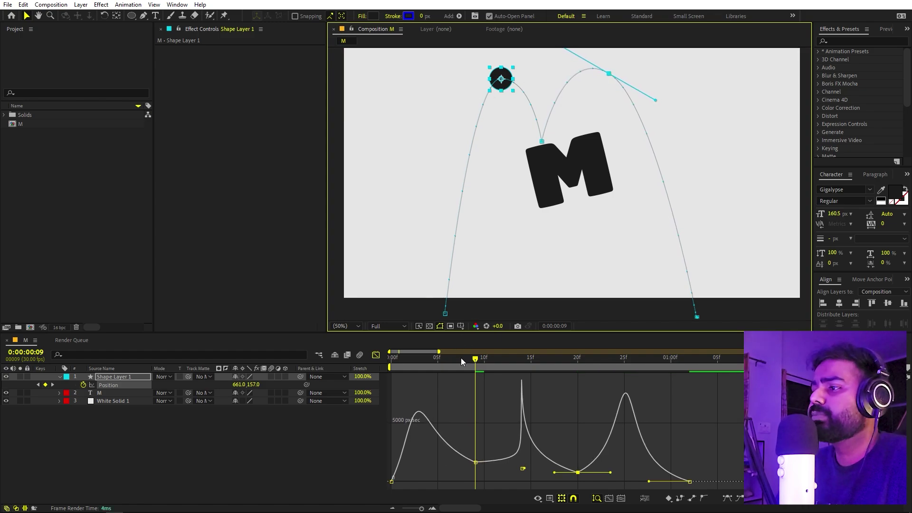
Play the bounce from the start to check the reshaped path, and move the playhead to 0:00:00:03
{"action": "left_click_drag", "start_coordinate": [465, 359], "coordinate": [391, 360]}
{"action": "key", "text": "space"}
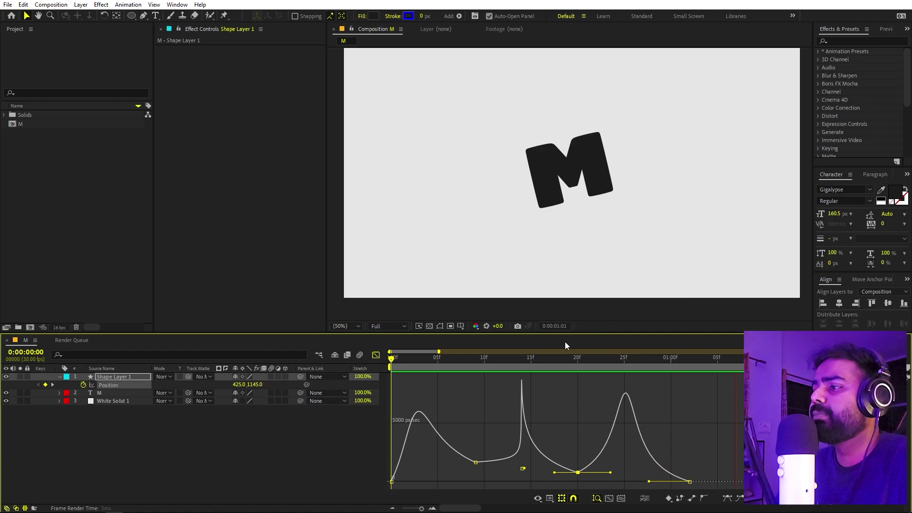
{"action": "key", "text": "space"}
{"action": "key", "text": "space"}
{"action": "key", "text": "space"}
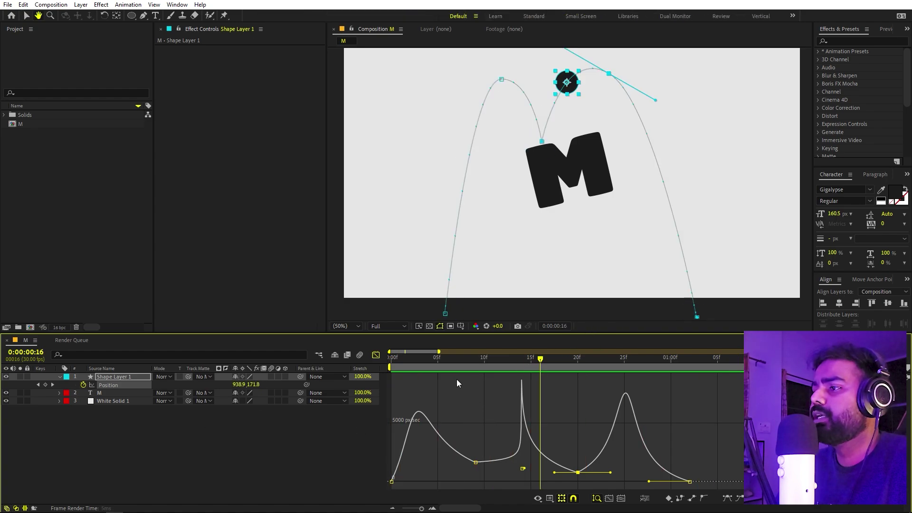
{"action": "left_click", "coordinate": [420, 372]}
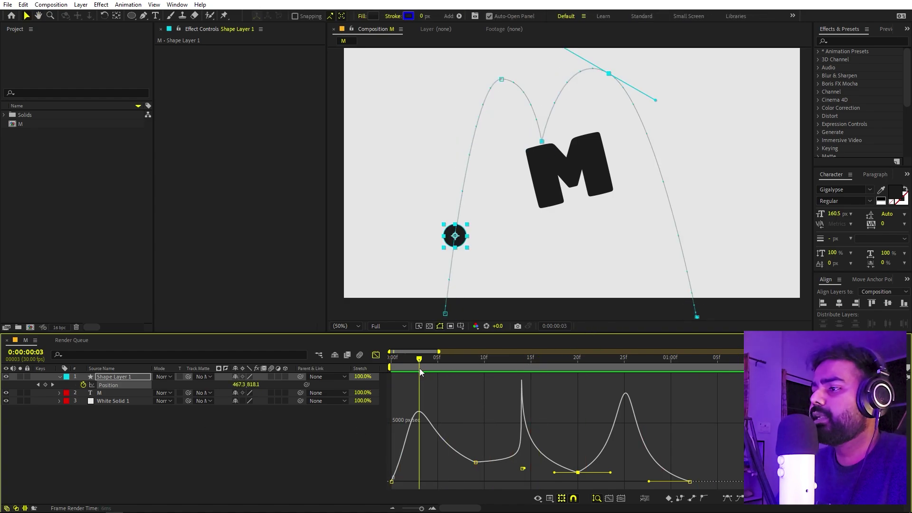
Slightly lengthen the 0:00:00:20 keyframe's incoming velocity handle and preview the bounce
{"action": "left_click", "coordinate": [523, 469]}
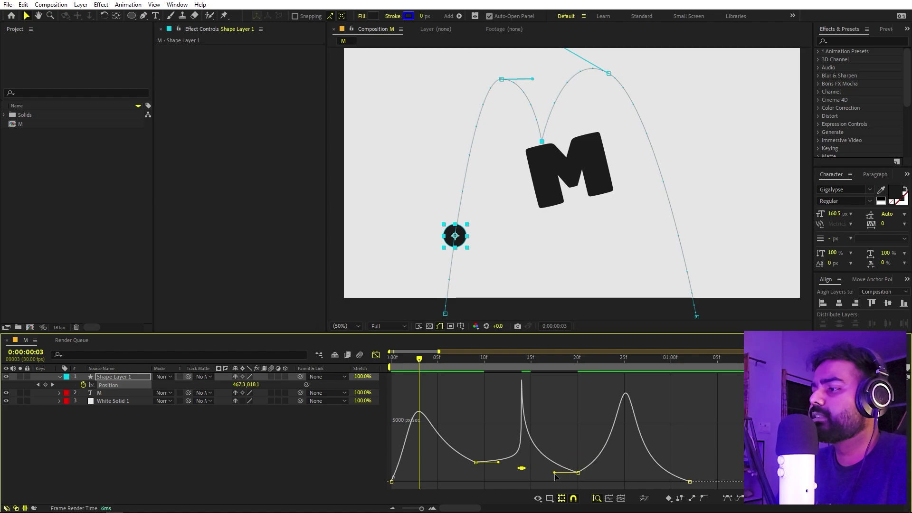
{"action": "left_click_drag", "start_coordinate": [555, 472], "coordinate": [549, 473]}
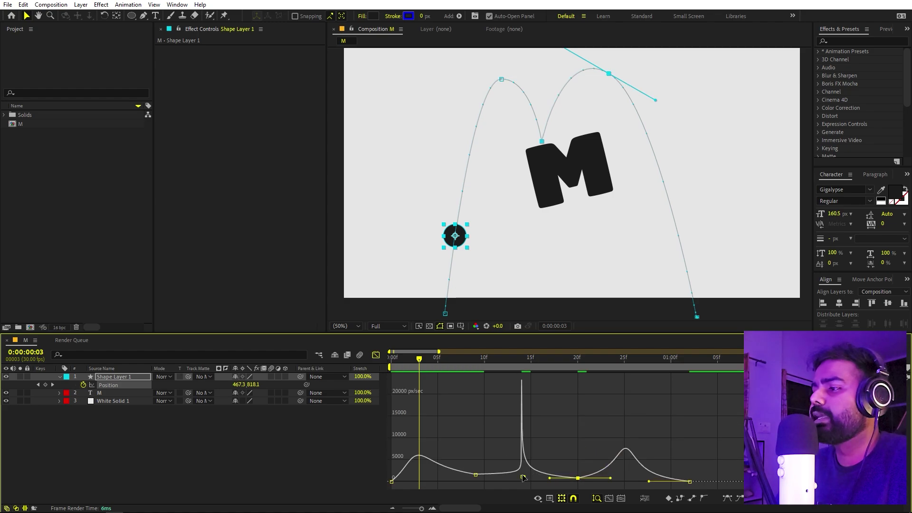
{"action": "key", "text": "space"}
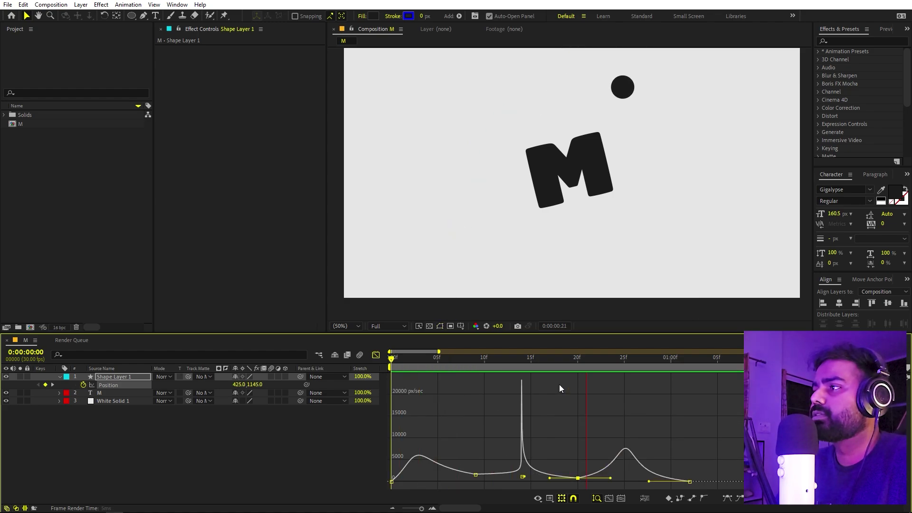
{"action": "key", "text": "space"}
{"action": "key", "text": "space"}
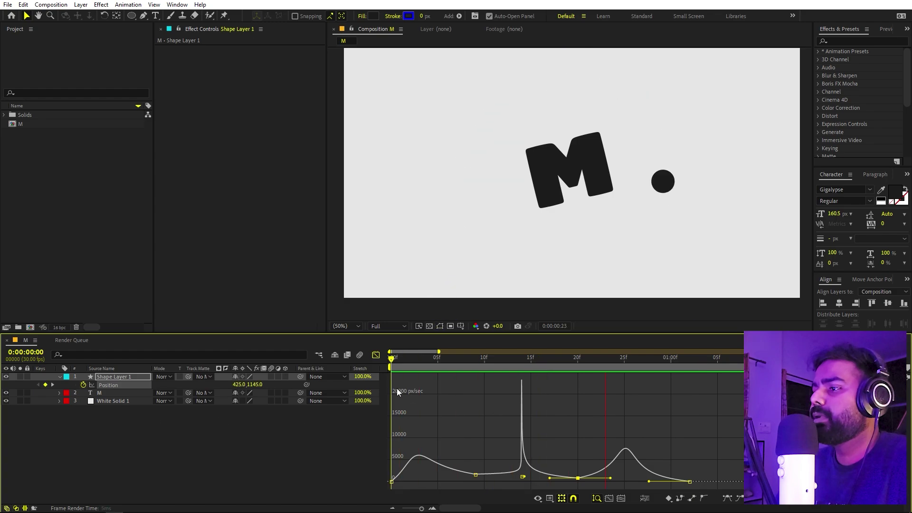
{"action": "key", "text": "space"}
Lengthen the 0:00:00:09 keyframe's incoming velocity handle and lower its speed for a faster launch, and preview the animation
{"action": "left_click", "coordinate": [391, 482]}
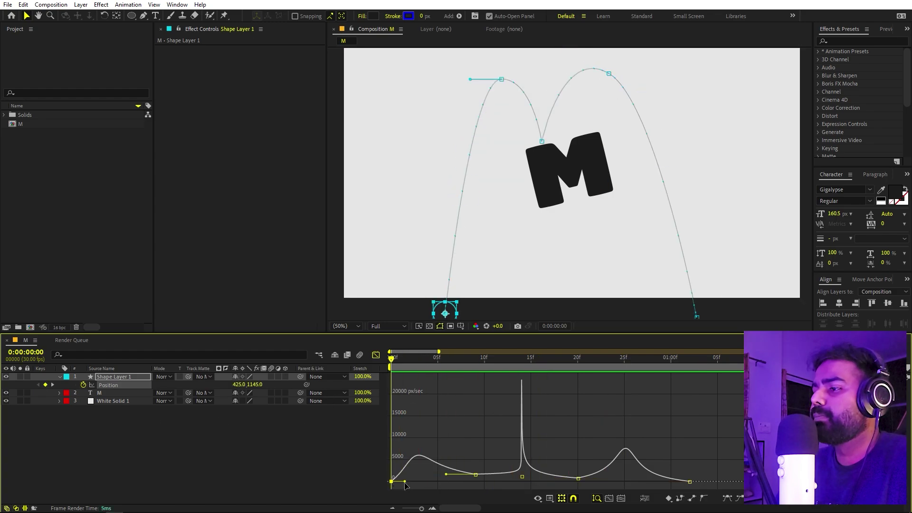
{"action": "left_click_drag", "start_coordinate": [403, 483], "coordinate": [436, 477]}
{"action": "key", "text": "space"}
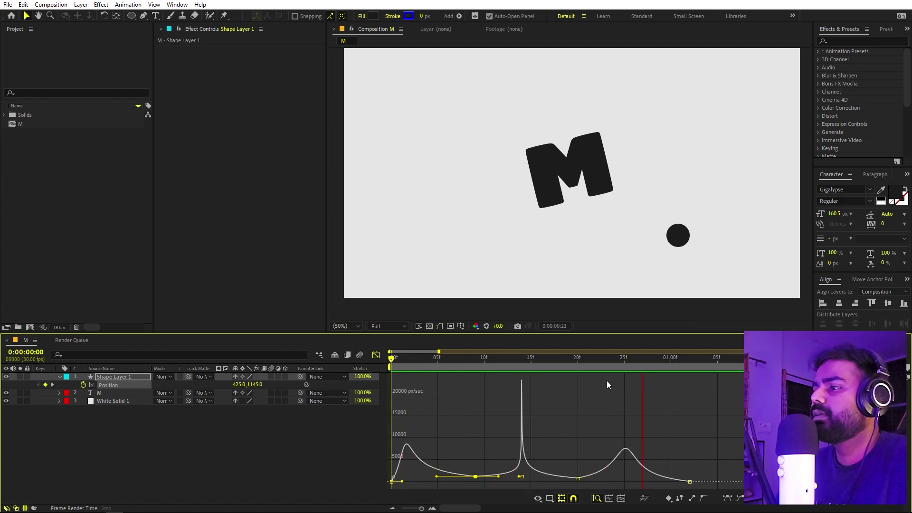
{"action": "key", "text": "space"}
{"action": "key", "text": "space"}
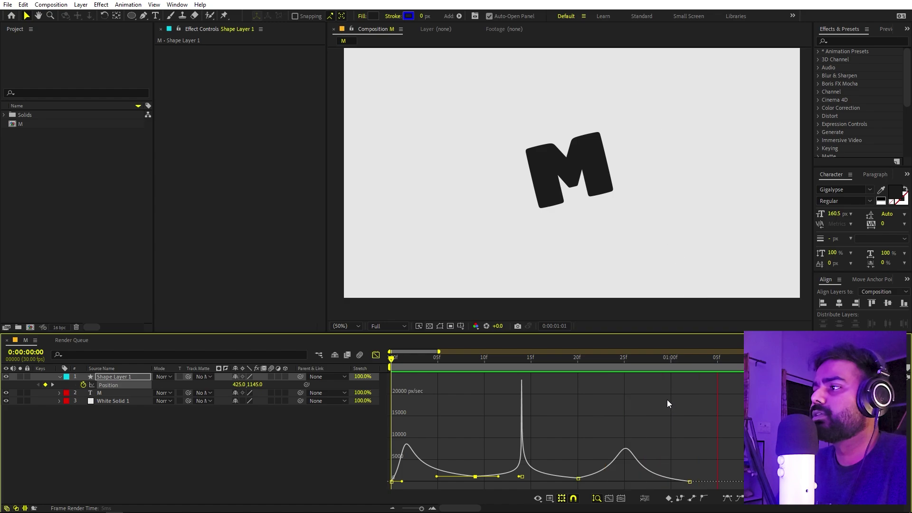
{"action": "key", "text": "space"}
{"action": "key", "text": "v"}
{"action": "key", "text": "space"}
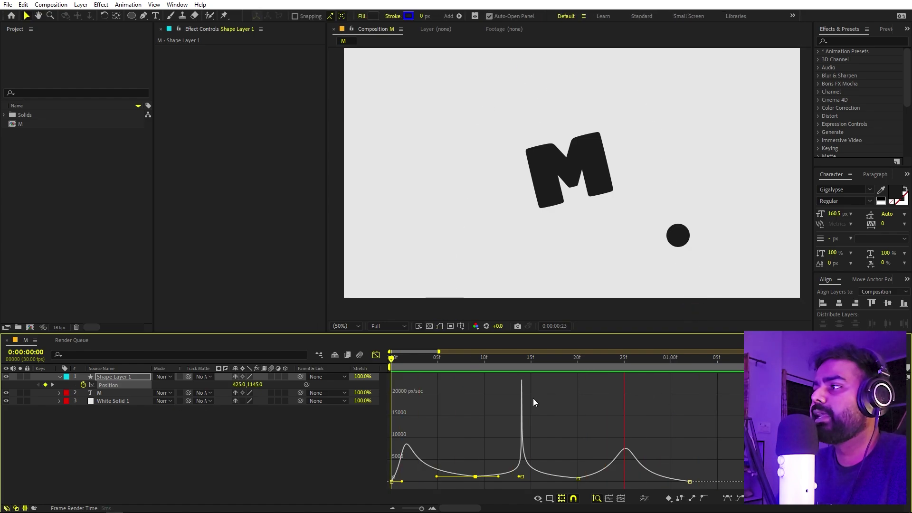
{"action": "key", "text": "space"}
{"action": "key", "text": "space"}
Return from the speed graph to the layer bars at 0:00:00:09 and apply the Echo effect to the circle's shape layer
{"action": "left_click", "coordinate": [375, 355]}
{"action": "left_click_drag", "start_coordinate": [391, 357], "coordinate": [465, 382]}
{"action": "left_click", "coordinate": [464, 380]}
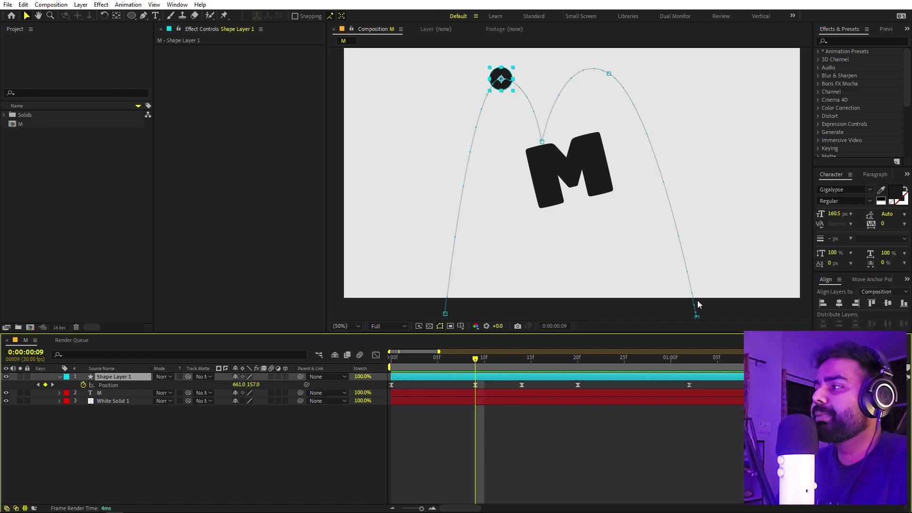
{"action": "left_click", "coordinate": [847, 40]}
{"action": "type", "text": "echo"}
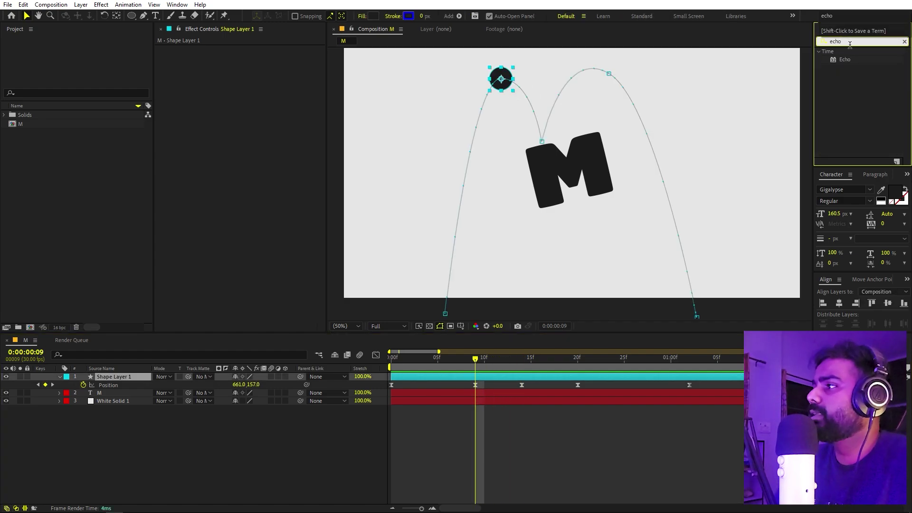
{"action": "left_click_drag", "start_coordinate": [845, 59], "coordinate": [129, 376]}
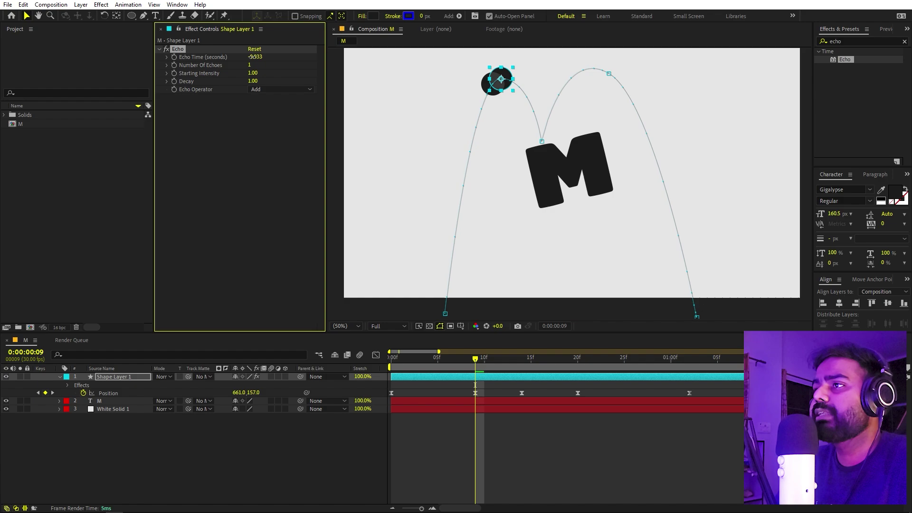
Set the Echo effect's time to -0.001 seconds, the number of echoes to 25 and the echo operator to Maximum
{"action": "left_click", "coordinate": [251, 57]}
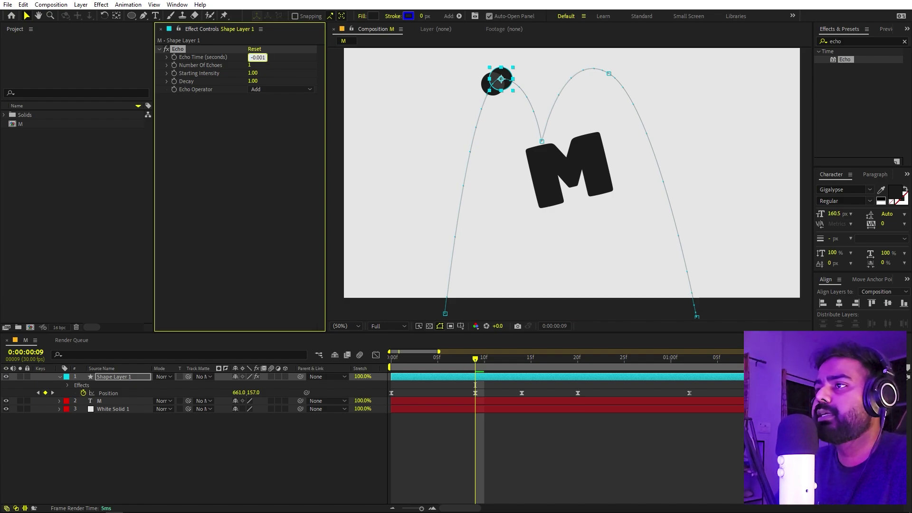
{"action": "left_click", "coordinate": [238, 170]}
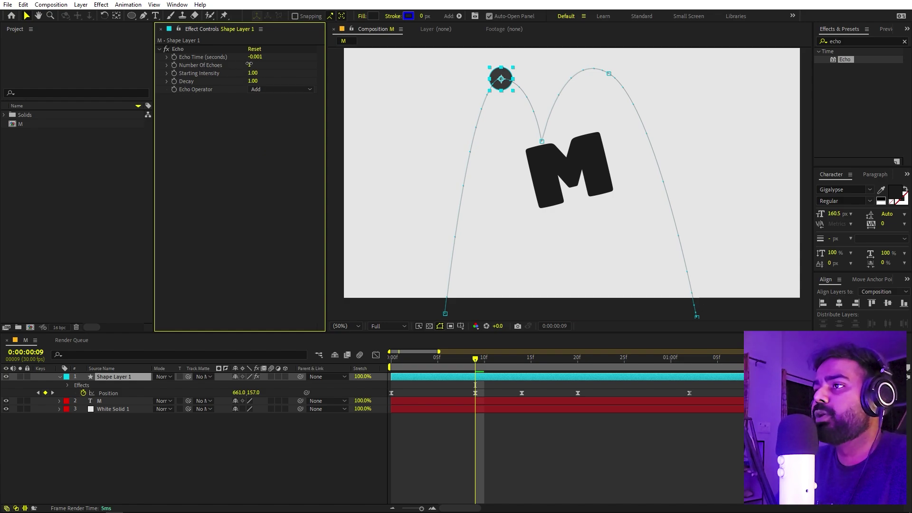
{"action": "left_click_drag", "start_coordinate": [249, 64], "coordinate": [255, 64]}
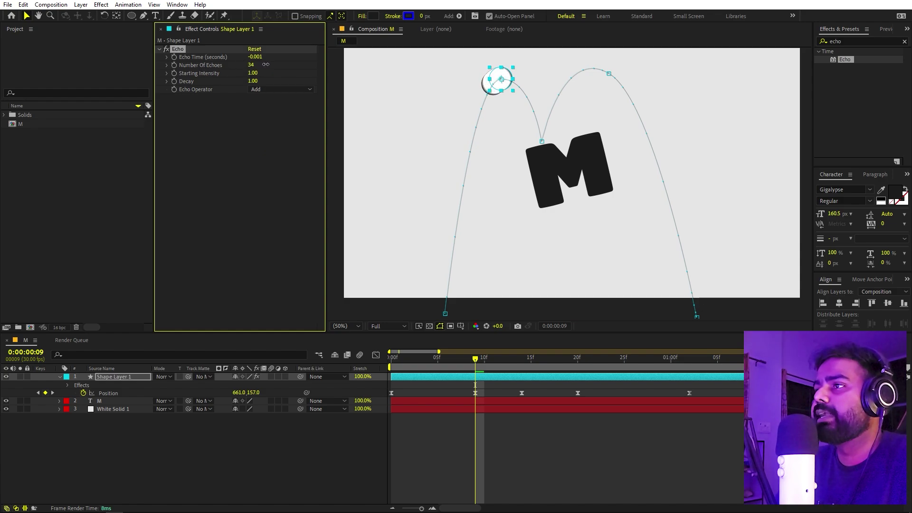
{"action": "left_click", "coordinate": [252, 64]}
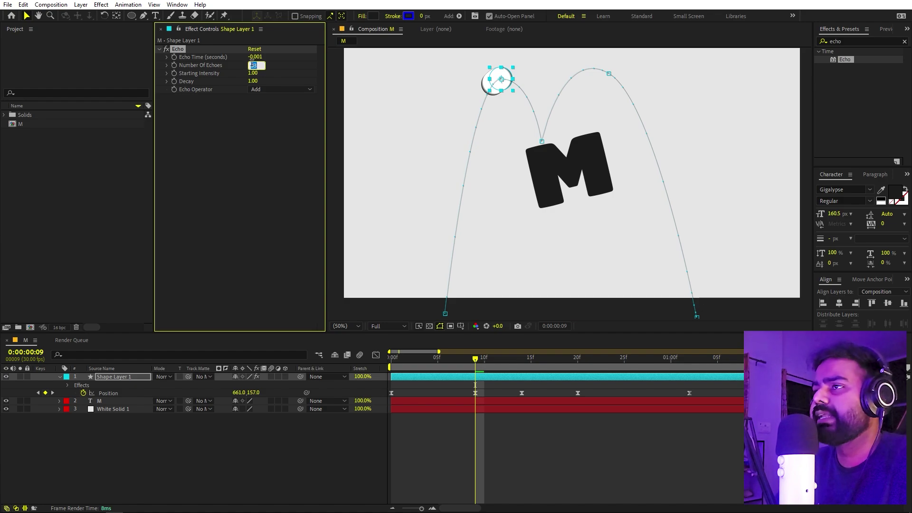
{"action": "left_click", "coordinate": [235, 153]}
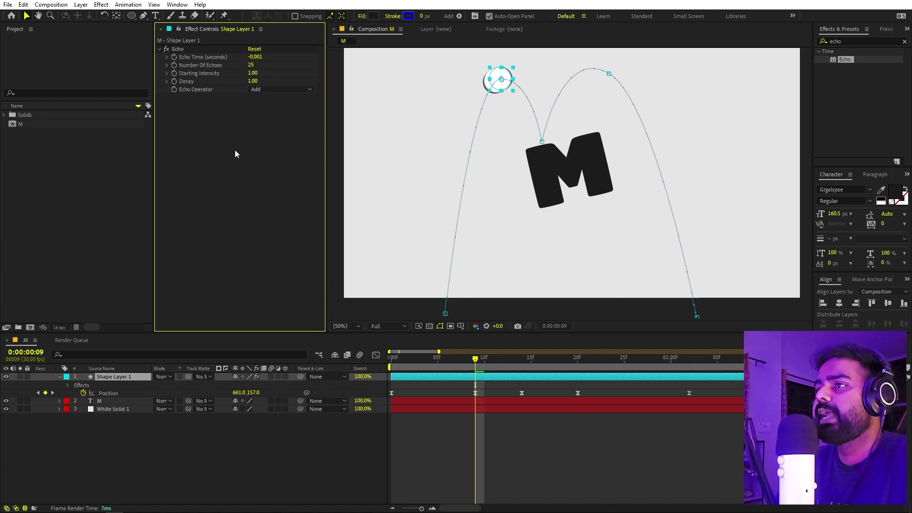
{"action": "left_click", "coordinate": [266, 89]}
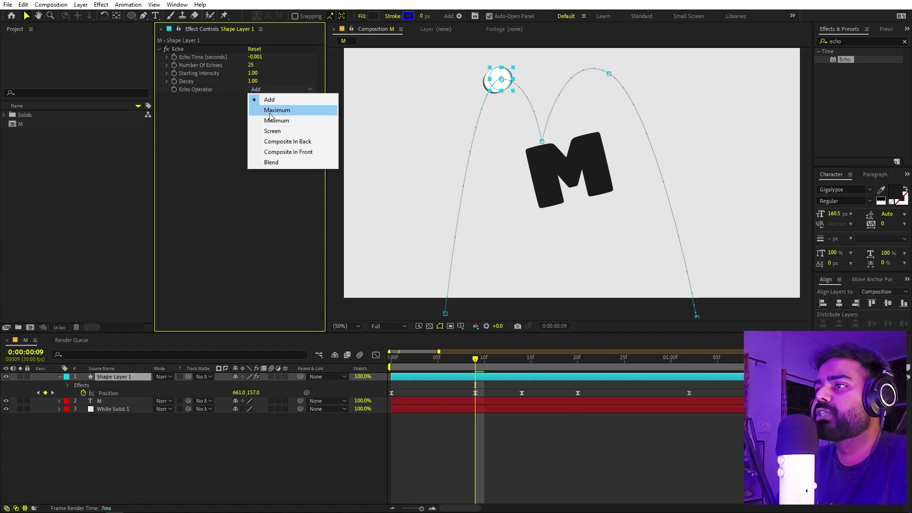
{"action": "left_click", "coordinate": [272, 111]}
{"action": "left_click", "coordinate": [474, 383]}
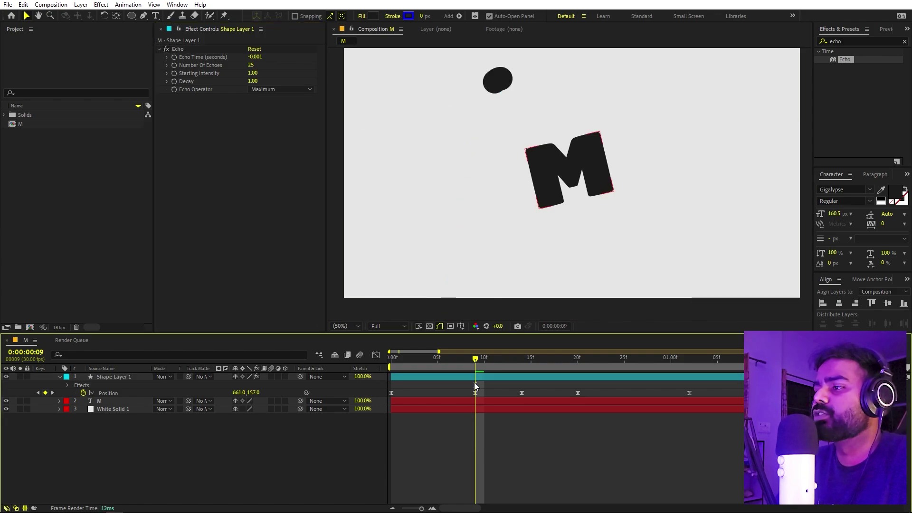
Preview the circle's trail from the start, and compare 0:00:00:04 with the Echo effect switched off and on
{"action": "key", "text": "Home"}
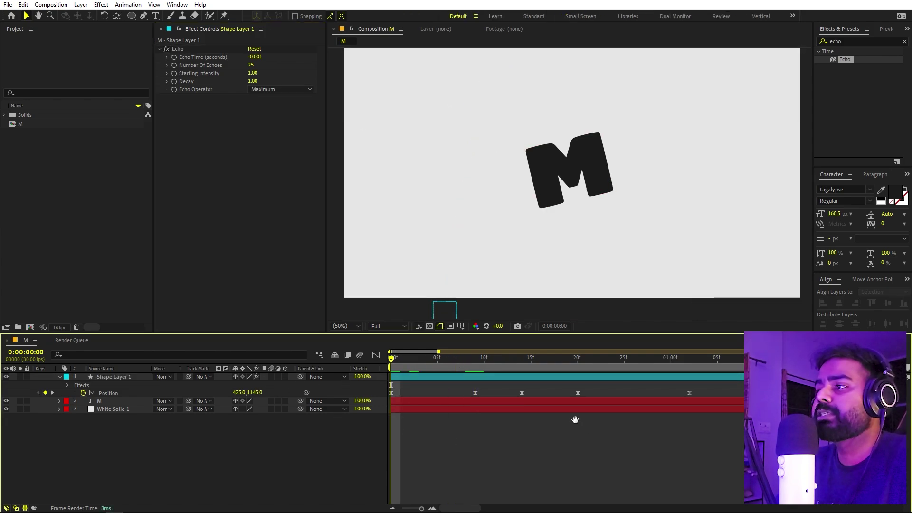
{"action": "key", "text": "space"}
{"action": "mouse_move", "coordinate": [401, 358]}
{"action": "left_mouse_down"}
{"action": "mouse_move", "coordinate": [428, 358]}
{"action": "mouse_move", "coordinate": [409, 358]}
{"action": "left_mouse_up"}
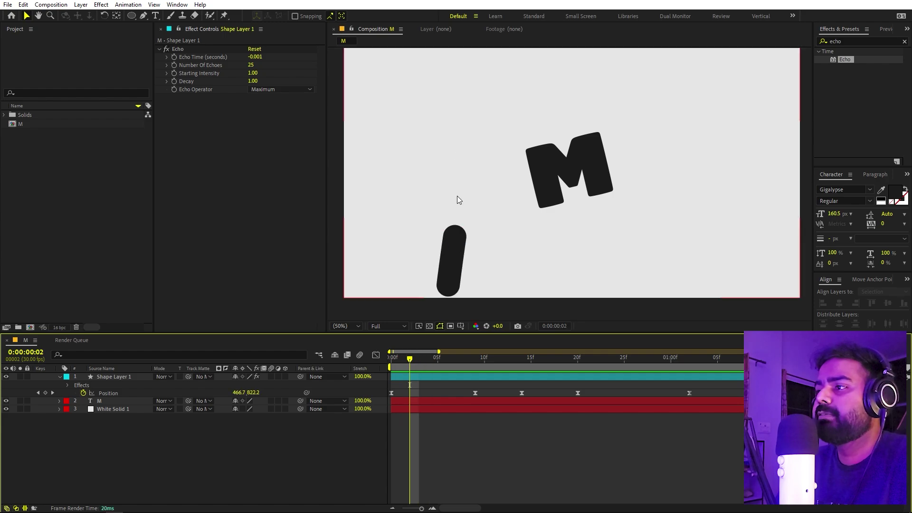
{"action": "left_click", "coordinate": [429, 357]}
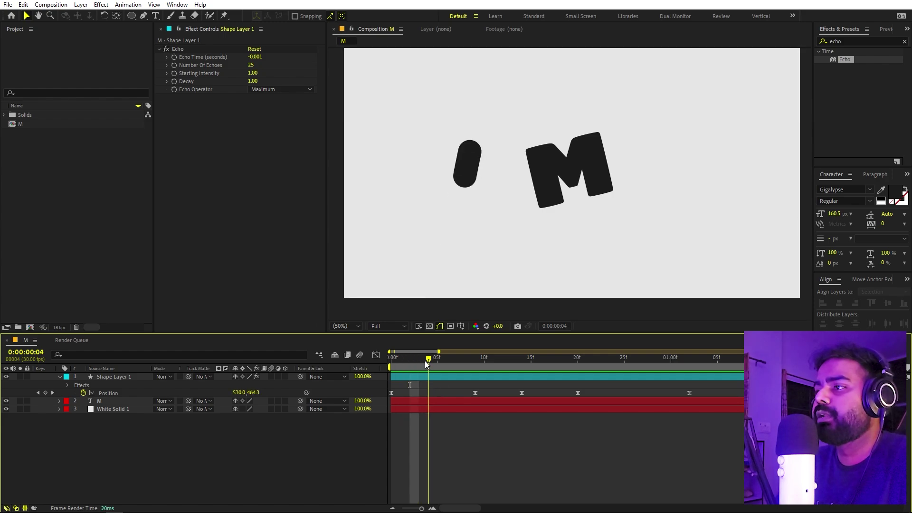
{"action": "left_click", "coordinate": [165, 49]}
{"action": "left_click", "coordinate": [165, 49]}
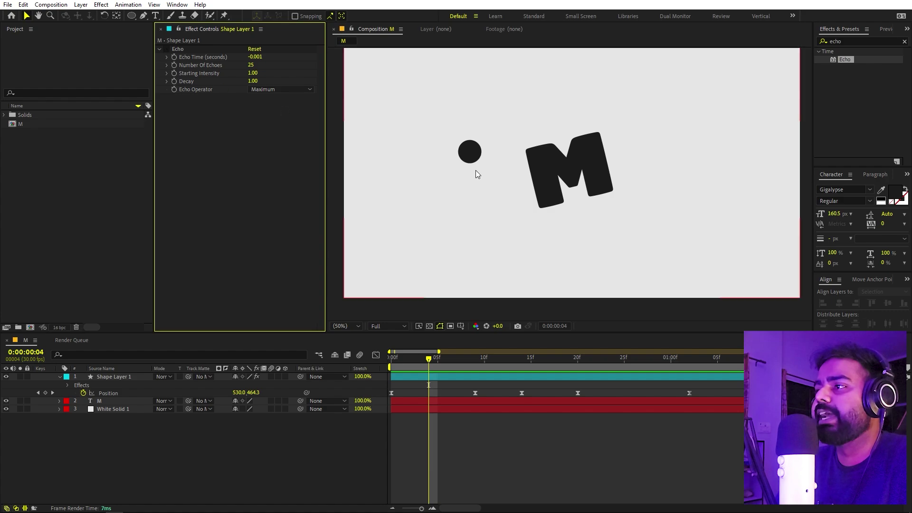
{"action": "left_click", "coordinate": [166, 50]}
Apply the Fill effect to the circle layer and move Echo below Fill in the effect order
{"action": "left_click", "coordinate": [853, 40]}
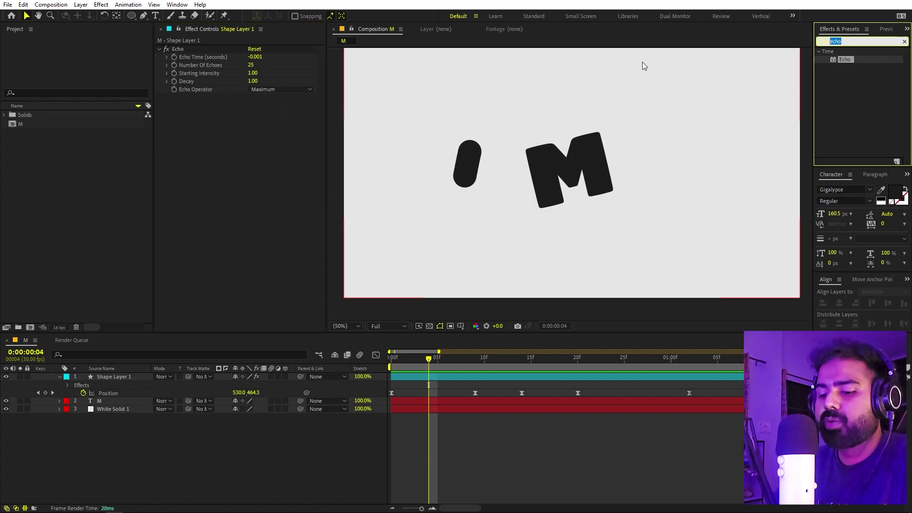
{"action": "type", "text": "fill"}
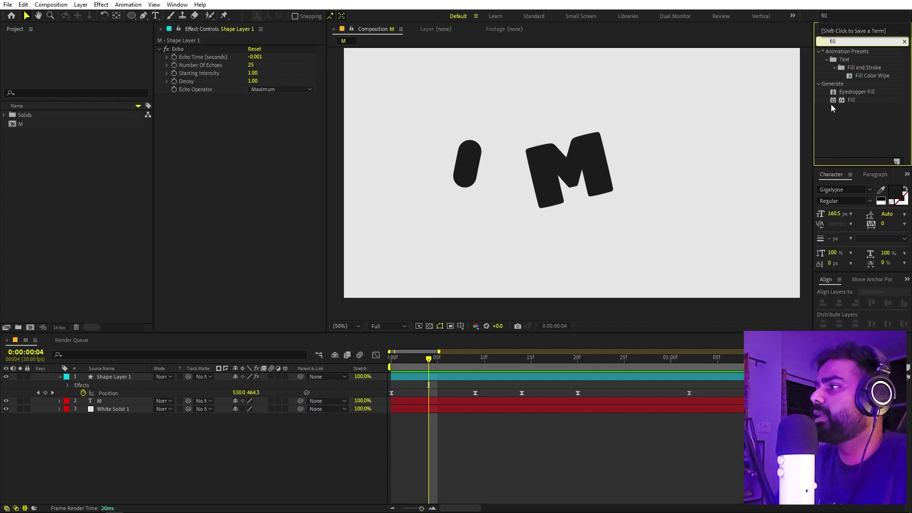
{"action": "double_click", "coordinate": [850, 100]}
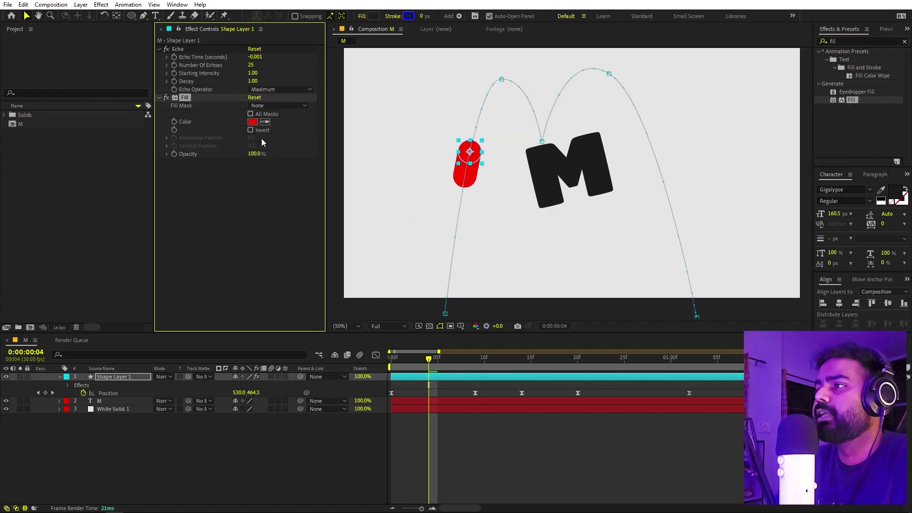
{"action": "left_click_drag", "start_coordinate": [178, 49], "coordinate": [181, 164]}
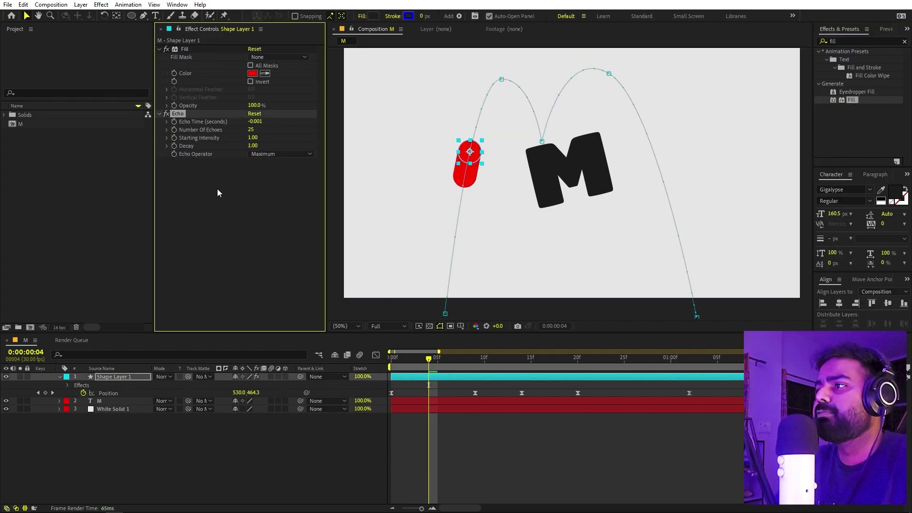
Duplicate the circle layer and delete the Fill and Echo effects from the duplicate on top
{"action": "left_click", "coordinate": [125, 377]}
{"action": "key", "text": "ctrl+d"}
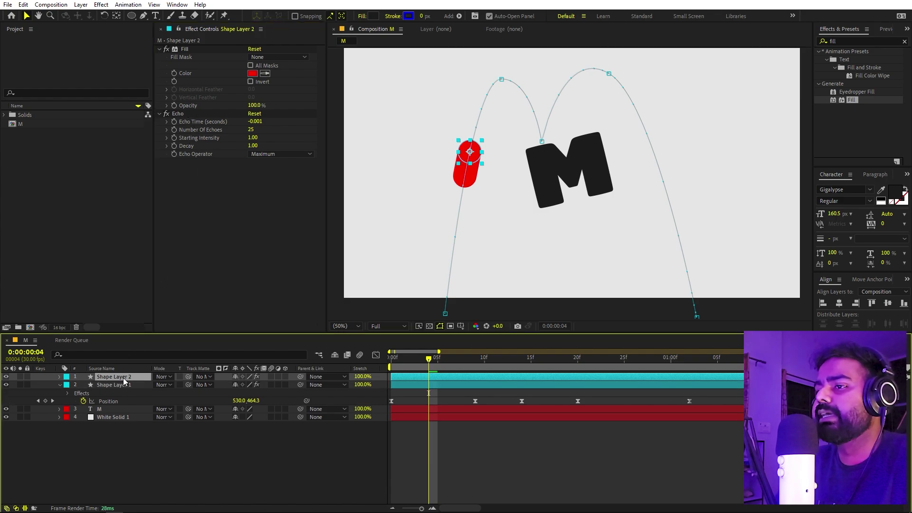
{"action": "left_click", "coordinate": [184, 50]}
{"action": "key", "text": "Delete"}
{"action": "left_click", "coordinate": [183, 50]}
{"action": "key", "text": "Delete"}
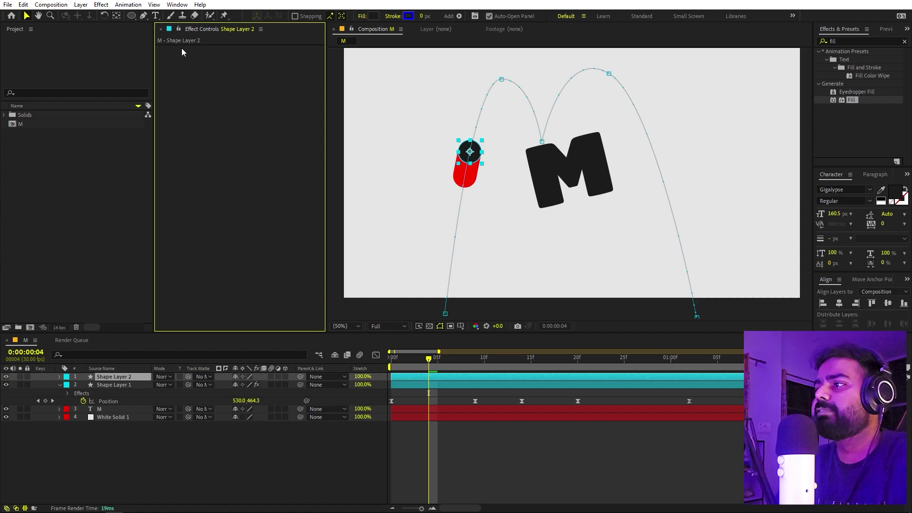
Preview the red trail, delete the duplicate circle layer and remove the Fill effect from the original circle
{"action": "left_click", "coordinate": [538, 457]}
{"action": "key", "text": "space"}
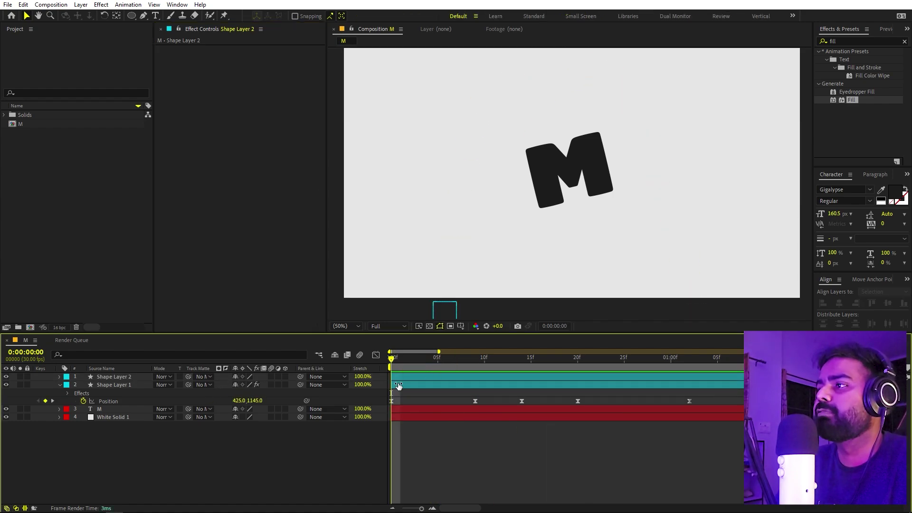
{"action": "left_click", "coordinate": [120, 379]}
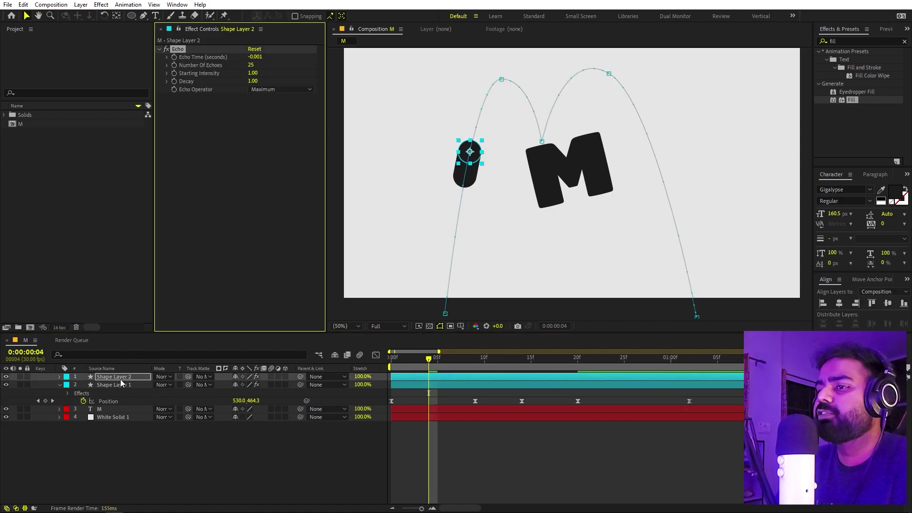
{"action": "key", "text": "Delete"}
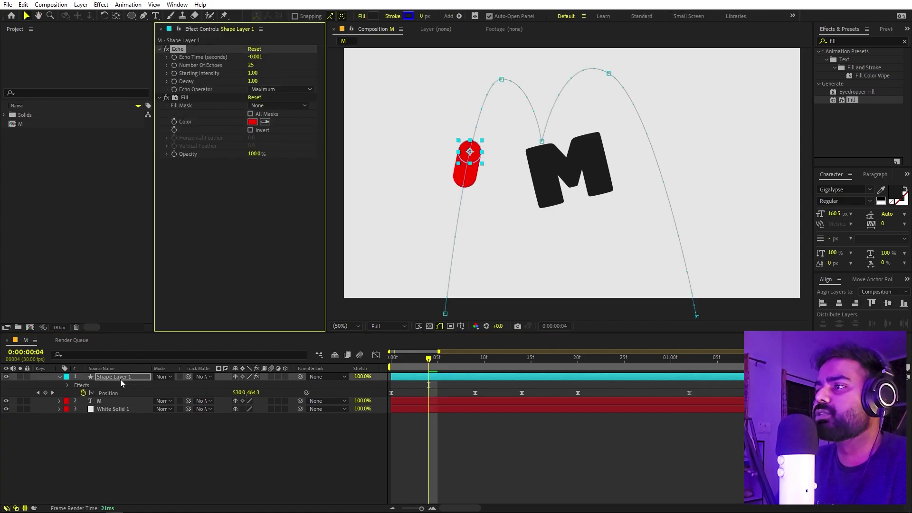
{"action": "key", "text": "Delete"}
{"action": "left_click", "coordinate": [455, 440]}
{"action": "key", "text": "space"}
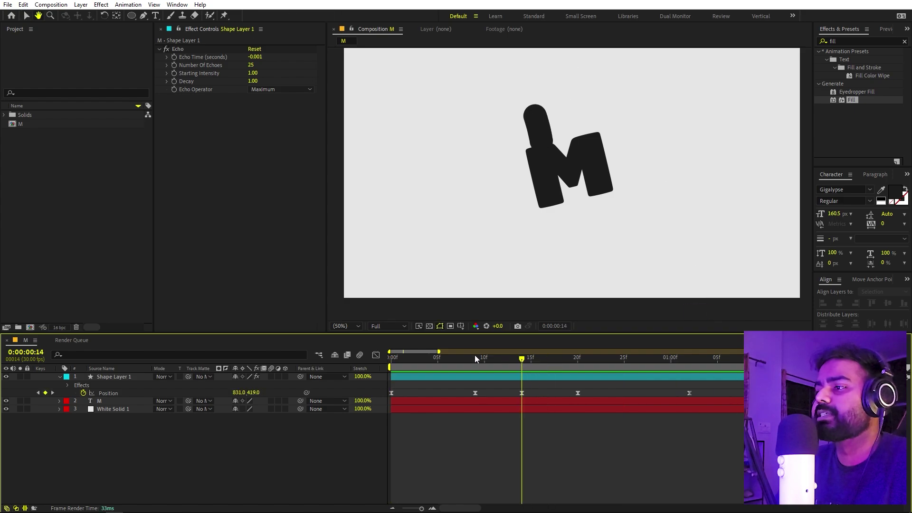
At 0:00:00:14, where the circle hits the letter, add Position and Rotation keyframes to the M layer
{"action": "left_click_drag", "start_coordinate": [409, 359], "coordinate": [523, 360]}
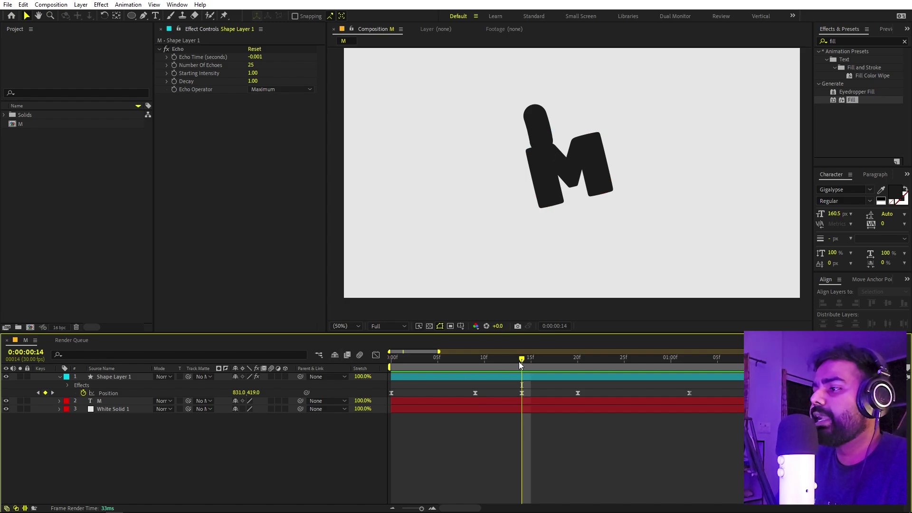
{"action": "mouse_move", "coordinate": [520, 364]}
{"action": "left_mouse_down"}
{"action": "mouse_move", "coordinate": [508, 363]}
{"action": "mouse_move", "coordinate": [520, 363]}
{"action": "left_mouse_up"}
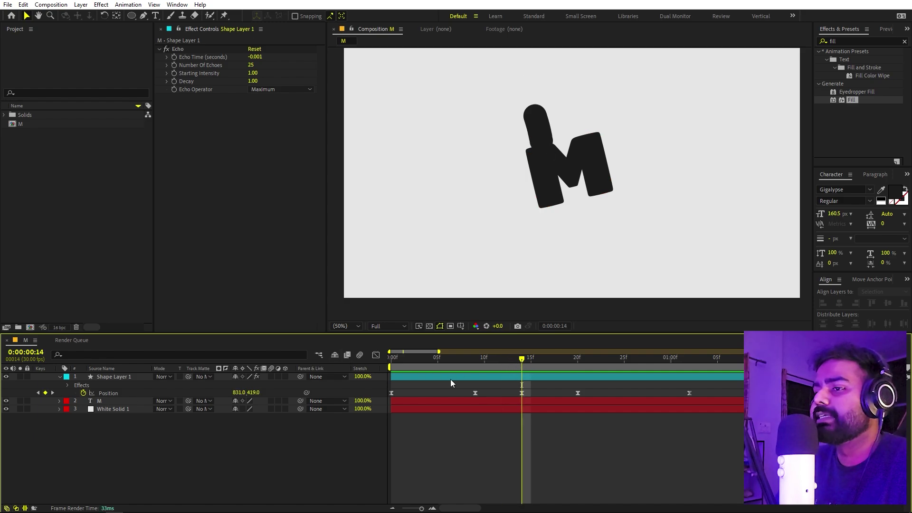
{"action": "left_click", "coordinate": [224, 403]}
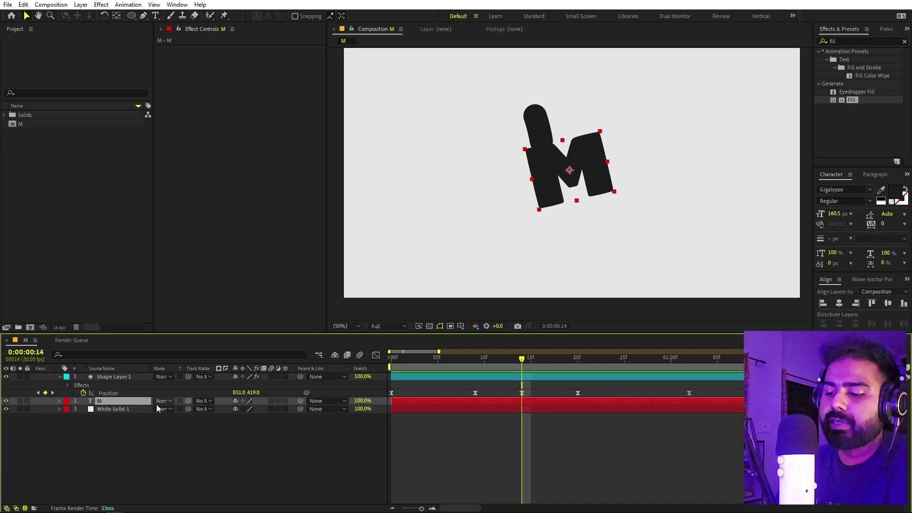
{"action": "key", "text": "p"}
{"action": "left_click", "coordinate": [83, 409]}
{"action": "key", "text": "Return"}
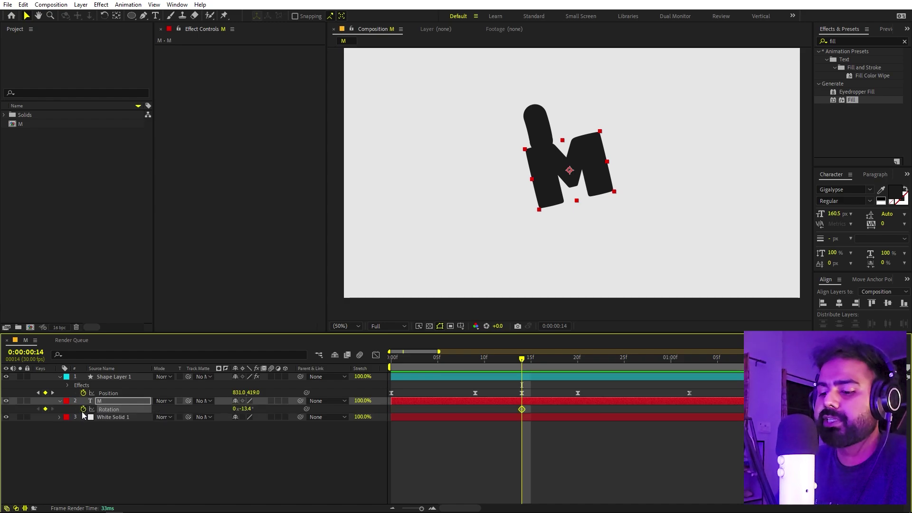
{"action": "key", "text": "alt+shift+r"}
{"action": "left_click", "coordinate": [528, 434]}
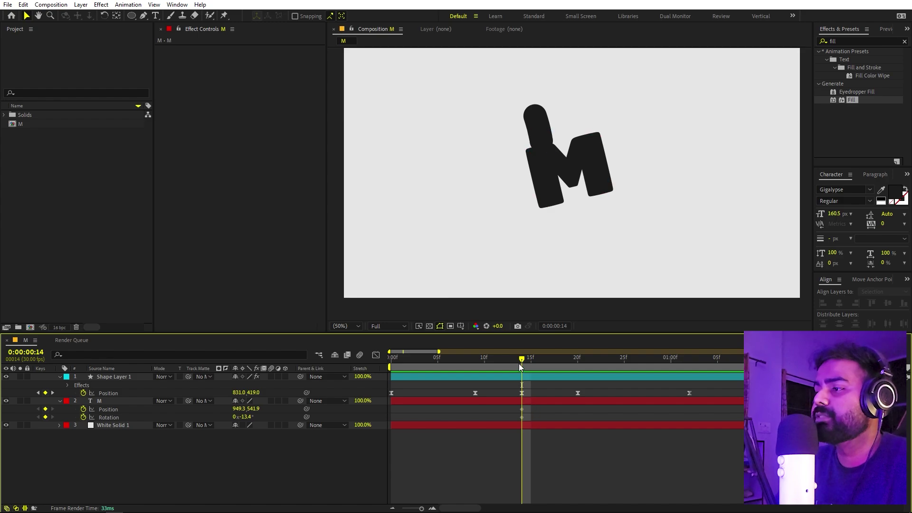
At 0:00:01:02, rotate the M to -2x -42.4° and move it down to about 887, 770
{"action": "left_click_drag", "start_coordinate": [527, 362], "coordinate": [685, 366]}
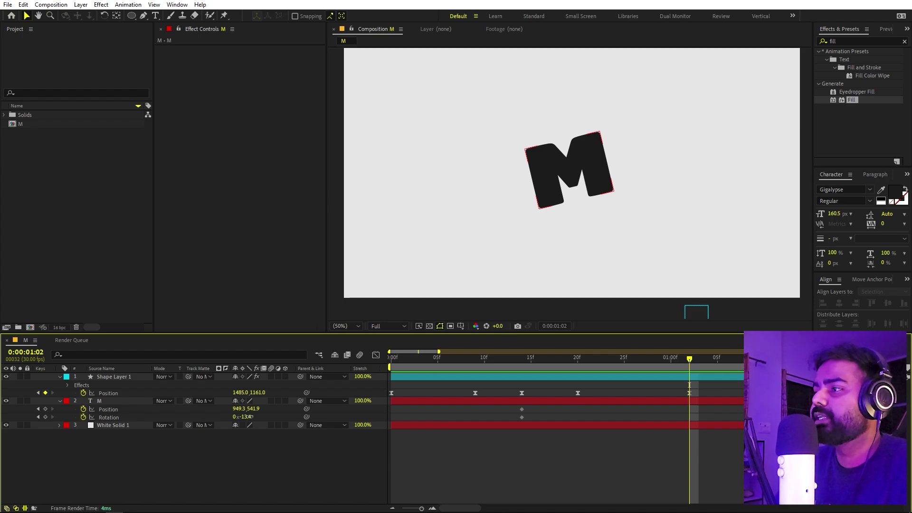
{"action": "left_click_drag", "start_coordinate": [528, 363], "coordinate": [522, 363]}
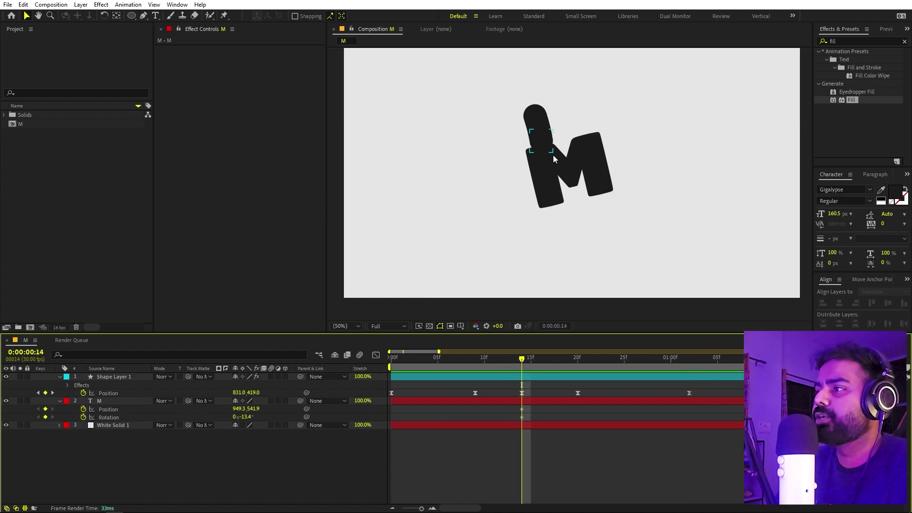
{"action": "left_click_drag", "start_coordinate": [562, 354], "coordinate": [691, 384]}
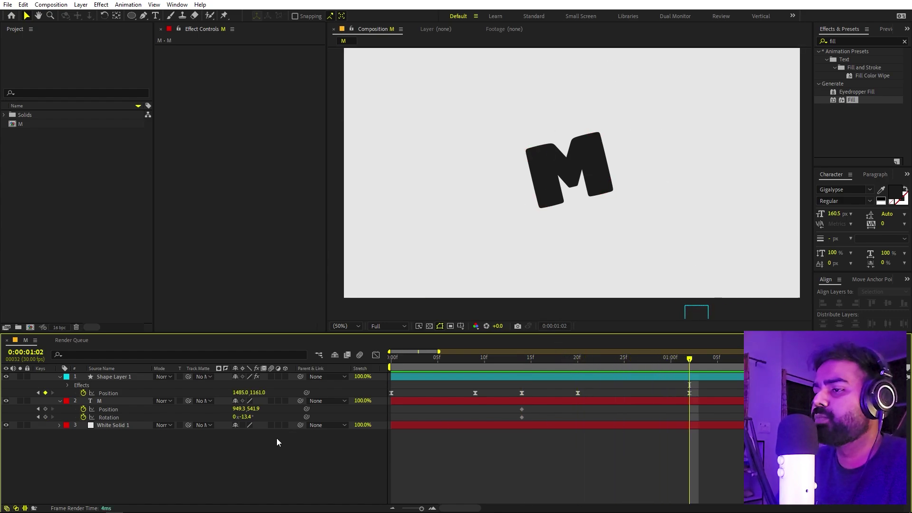
{"action": "left_click_drag", "start_coordinate": [248, 417], "coordinate": [2, 419]}
{"action": "left_click_drag", "start_coordinate": [512, 363], "coordinate": [699, 376]}
{"action": "left_click_drag", "start_coordinate": [563, 185], "coordinate": [546, 227]}
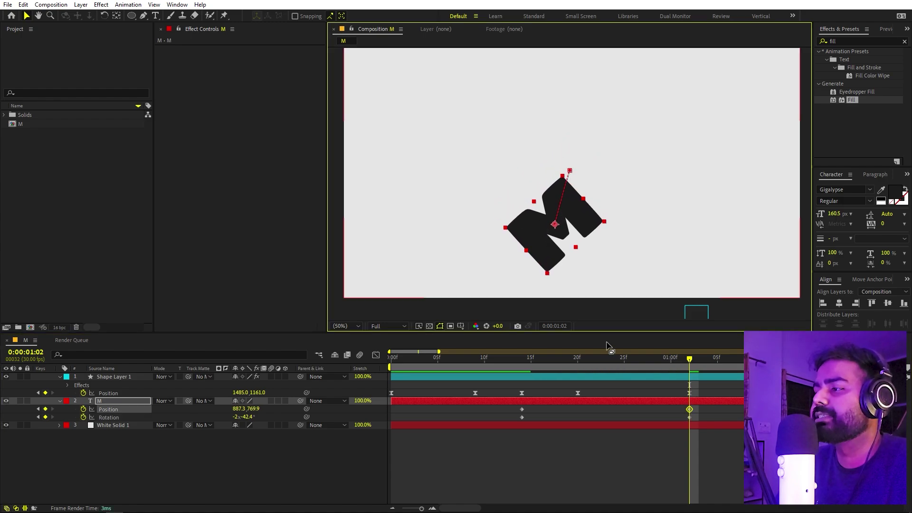
Apply Easy Ease to the M's Position and Rotation keyframes, shape their speed graph to peak at the start, and preview
{"action": "left_click_drag", "start_coordinate": [605, 361], "coordinate": [521, 362]}
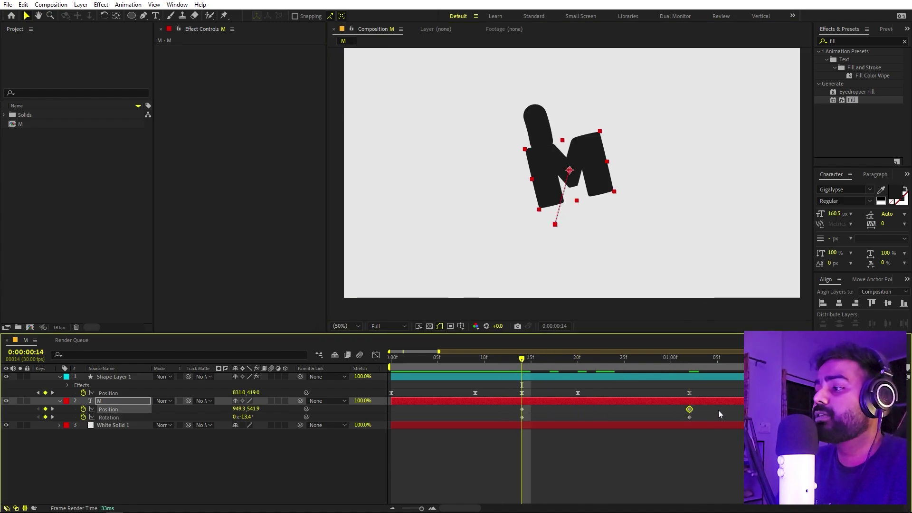
{"action": "left_click_drag", "start_coordinate": [718, 409], "coordinate": [512, 419]}
{"action": "left_click_drag", "start_coordinate": [511, 363], "coordinate": [522, 365]}
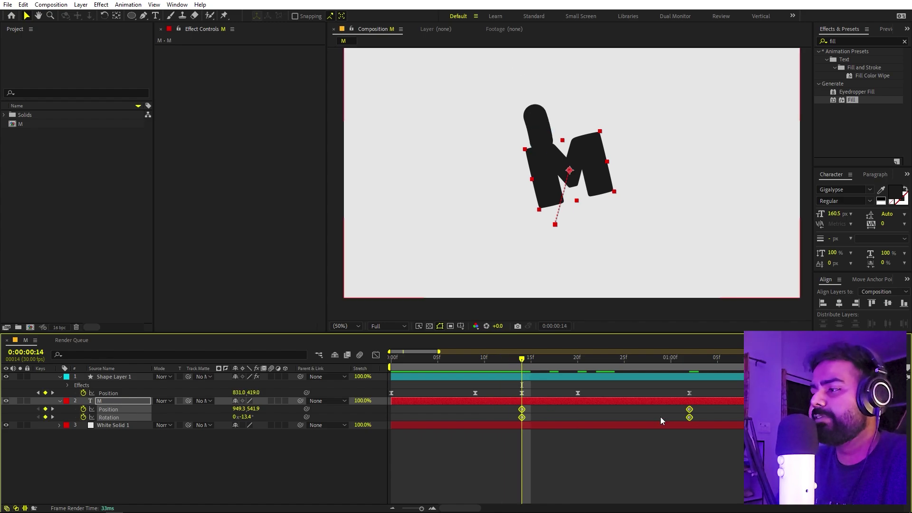
{"action": "key", "text": "F9"}
{"action": "left_click", "coordinate": [375, 355]}
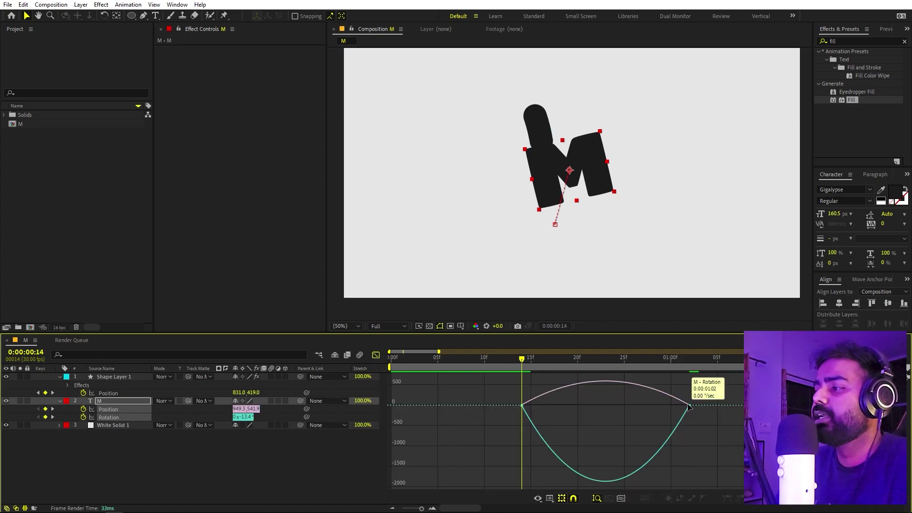
{"action": "left_click_drag", "start_coordinate": [661, 405], "coordinate": [506, 406]}
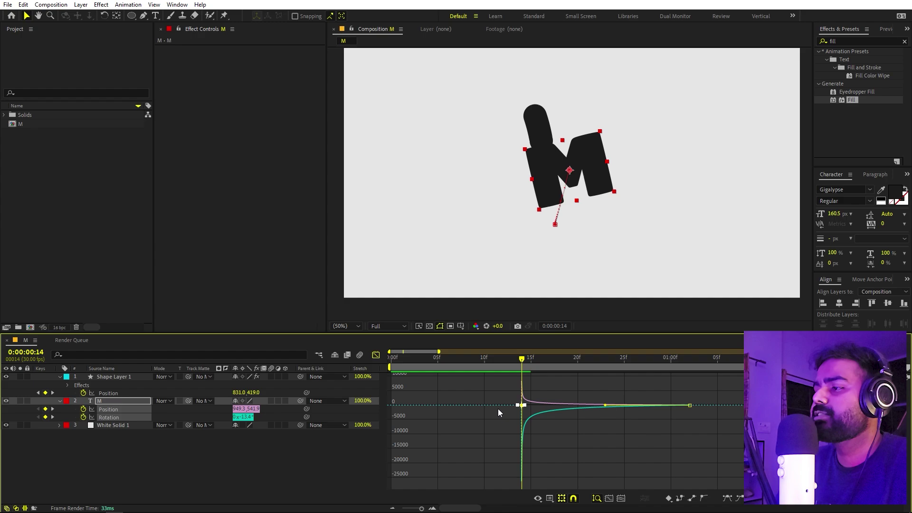
{"action": "key", "text": "space"}
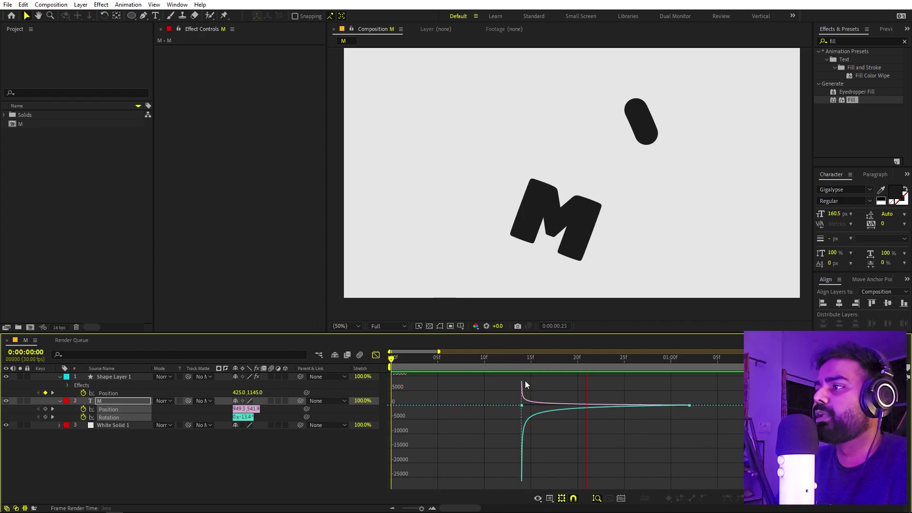
{"action": "key", "text": "space"}
Move the M's ending Position and Rotation keyframes to about 0:00:01:18 and preview the slower motion
{"action": "key", "text": "shift+F3"}
{"action": "key", "text": "equal"}
{"action": "key", "text": "equal"}
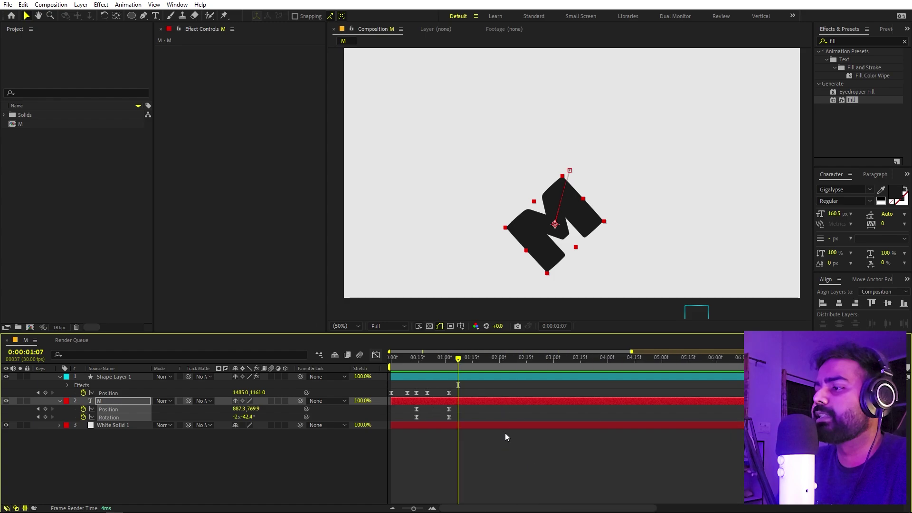
{"action": "key", "text": "Home"}
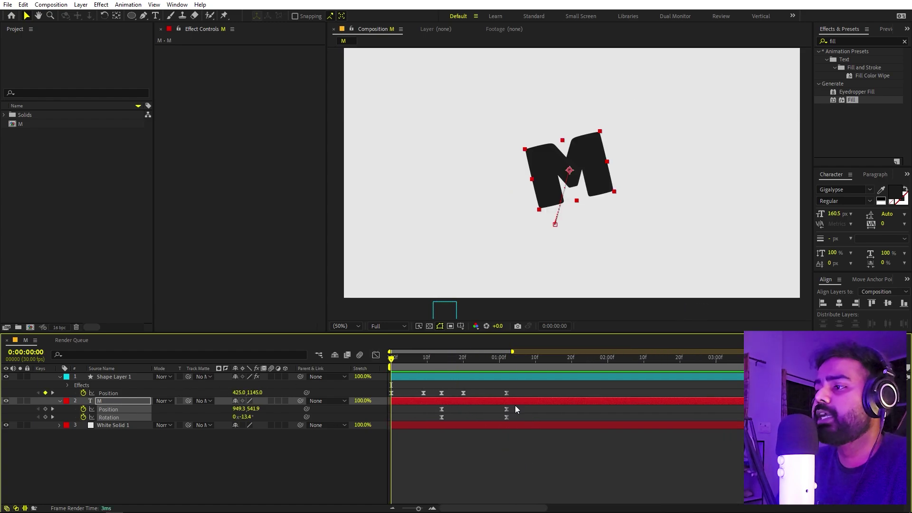
{"action": "left_click_drag", "start_coordinate": [473, 363], "coordinate": [507, 367]}
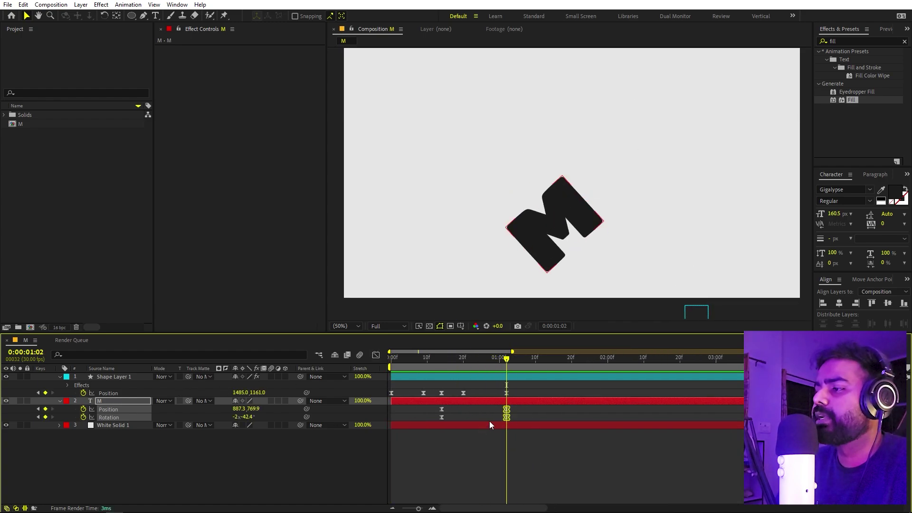
{"action": "left_click_drag", "start_coordinate": [490, 420], "coordinate": [564, 413]}
{"action": "key", "text": "space"}
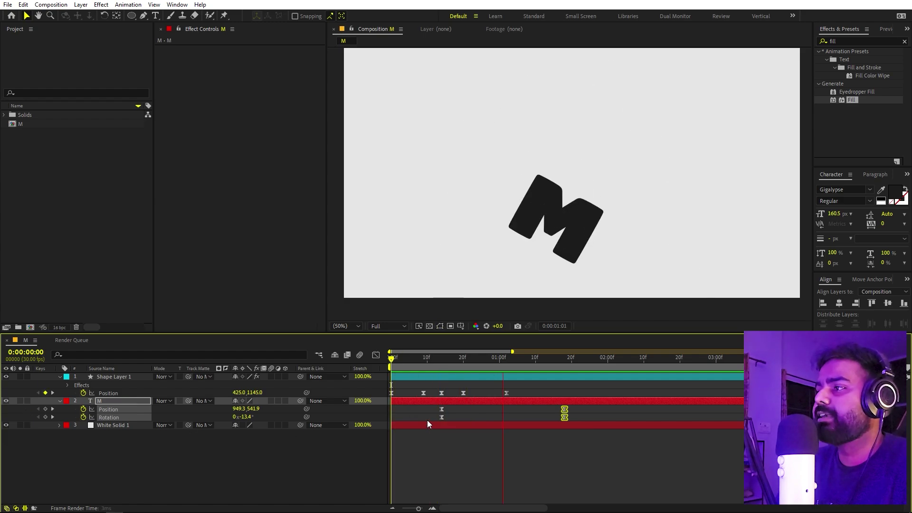
{"action": "left_click_drag", "start_coordinate": [543, 363], "coordinate": [567, 373]}
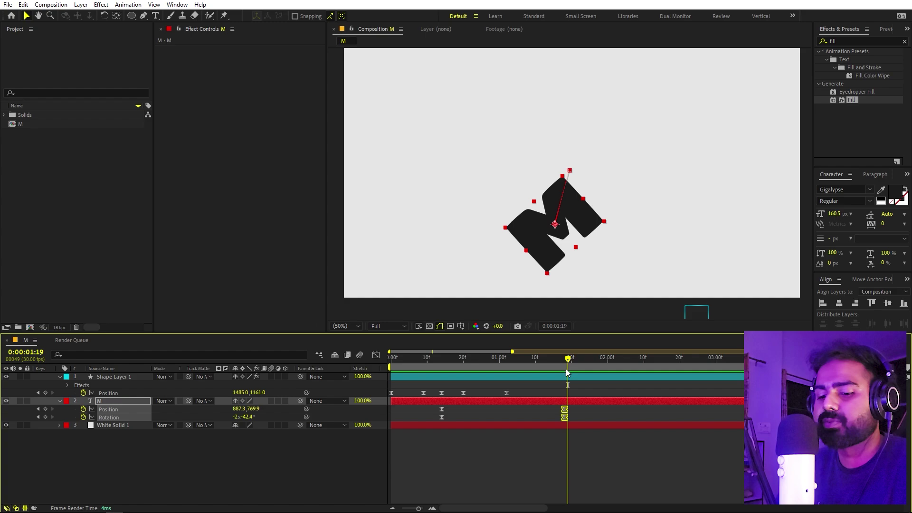
Collapse the revealed properties of all layers in the M composition
{"action": "key", "text": "ctrl+a"}
{"action": "key", "text": "u"}
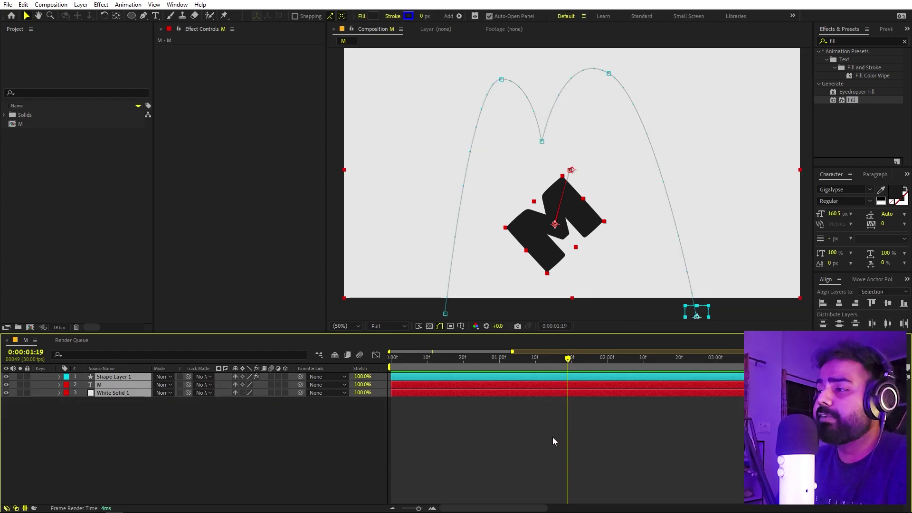
{"action": "left_click", "coordinate": [552, 437]}
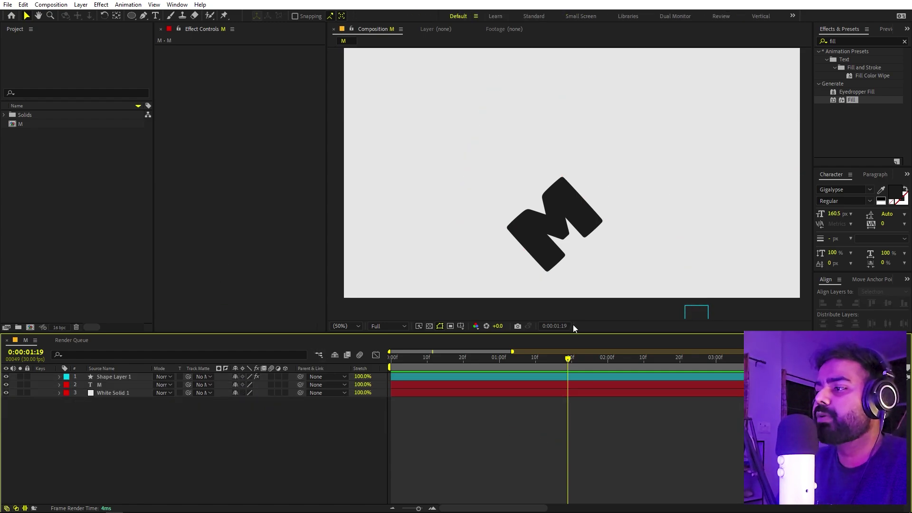
Duplicate the M composition in the project and rename the copy O
{"action": "left_click", "coordinate": [55, 179]}
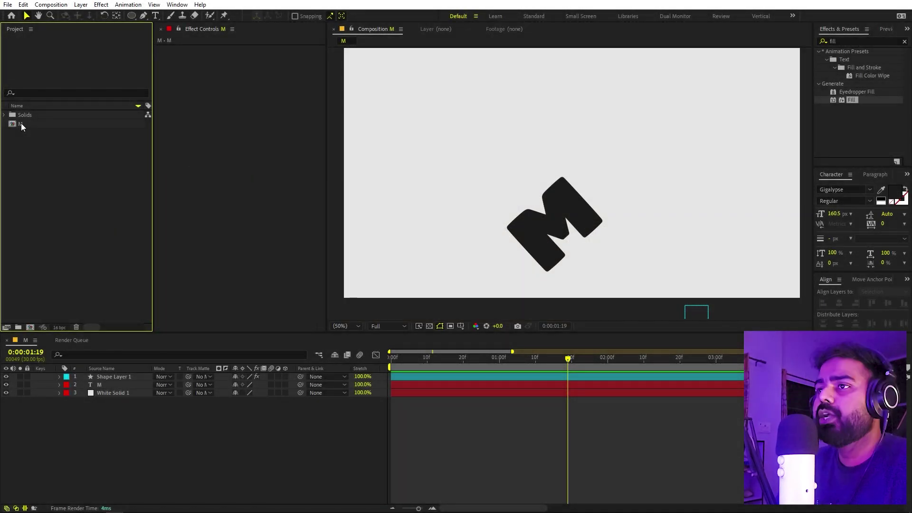
{"action": "left_click", "coordinate": [20, 123]}
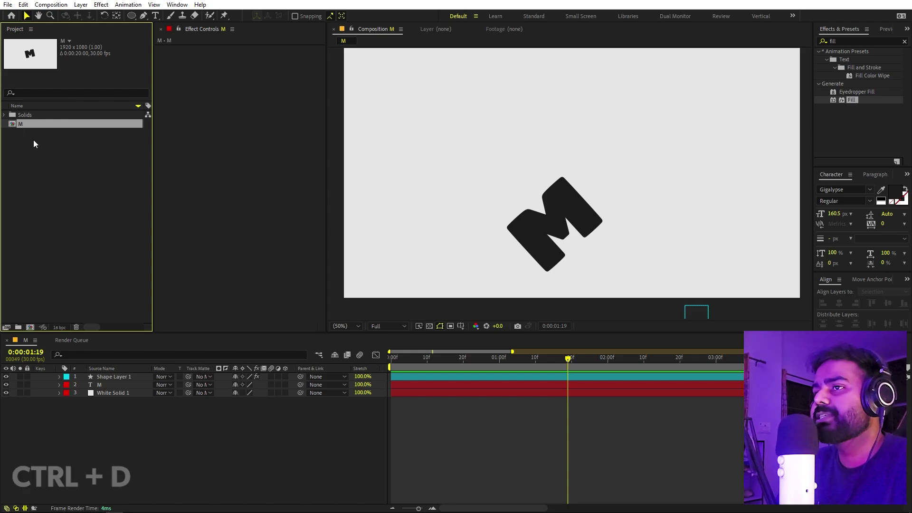
{"action": "key", "text": "ctrl+d"}
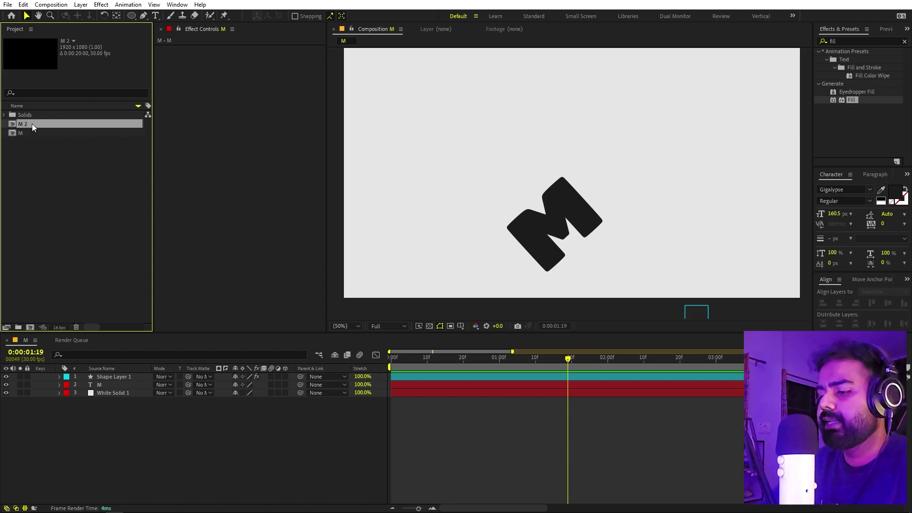
{"action": "key", "text": "Return"}
{"action": "type", "text": "O"}
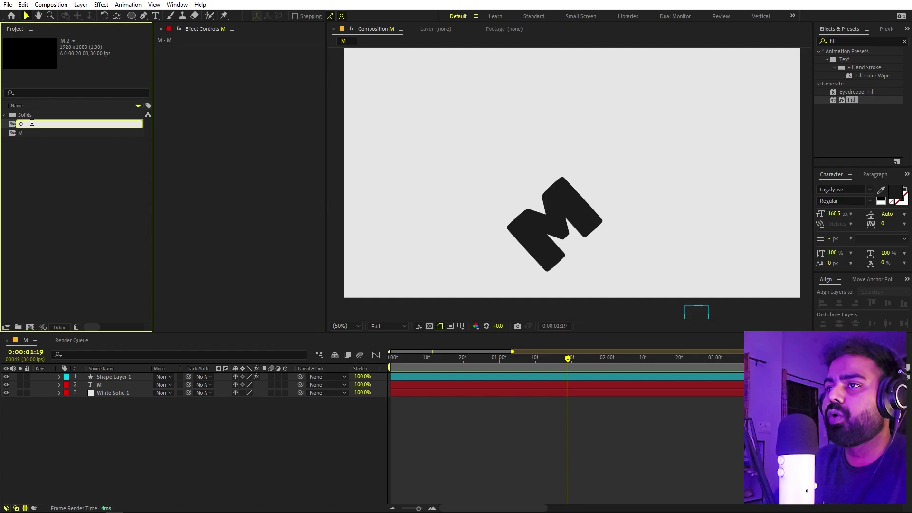
{"action": "left_click", "coordinate": [24, 189]}
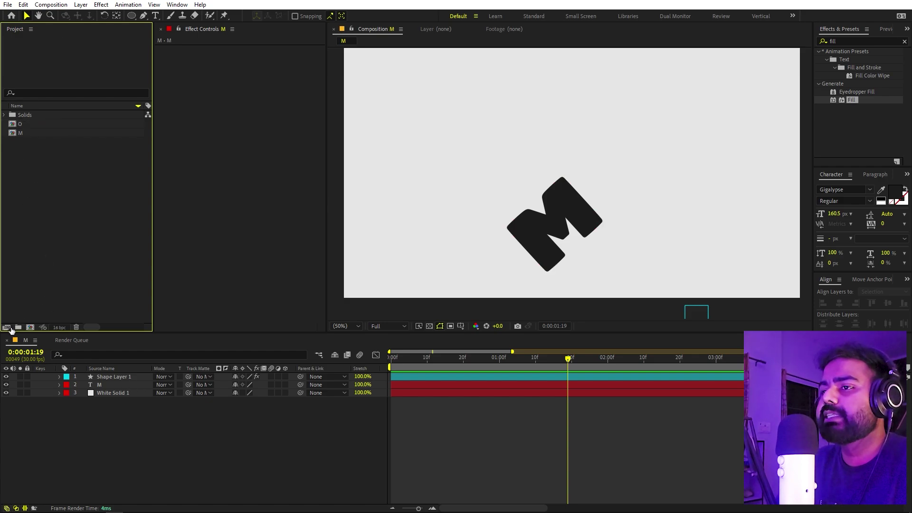
In composition O, reveal the M layer's keyframes and replace its text with O at 0:00:00:14
{"action": "double_click", "coordinate": [20, 124]}
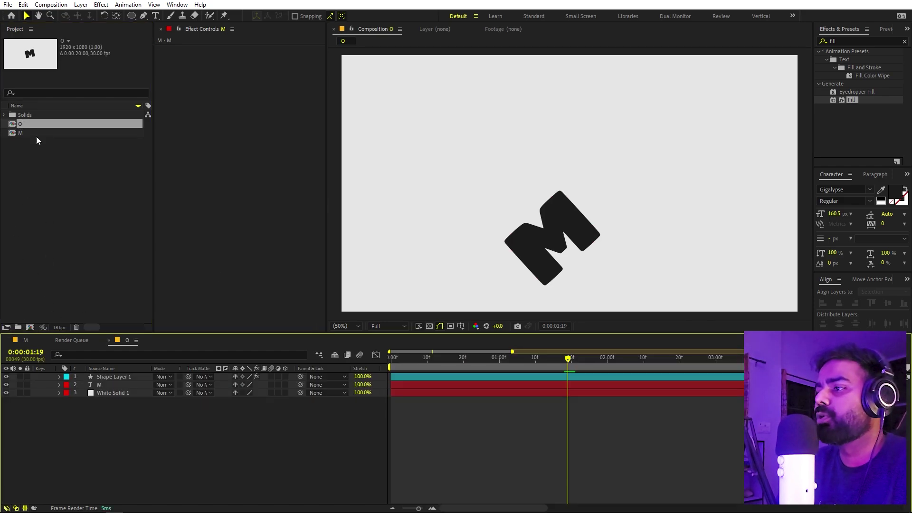
{"action": "left_click", "coordinate": [139, 384]}
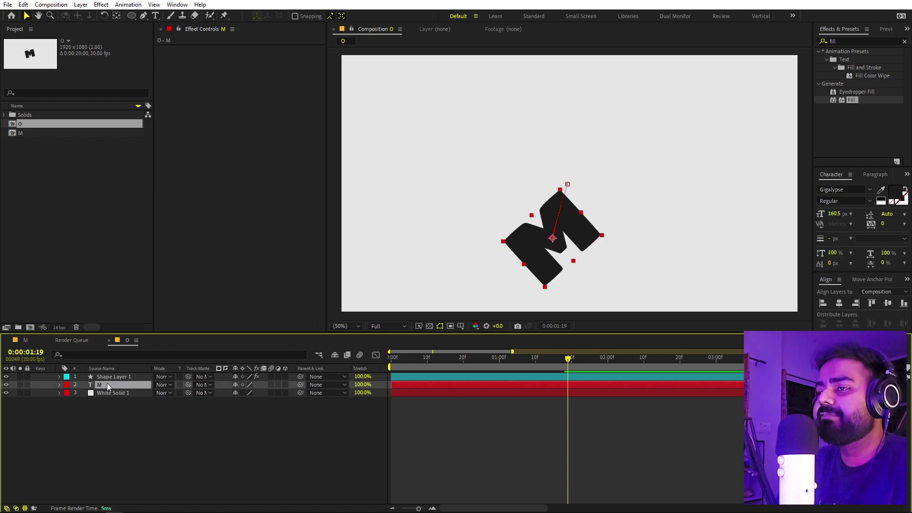
{"action": "key", "text": "u"}
{"action": "left_click", "coordinate": [441, 371]}
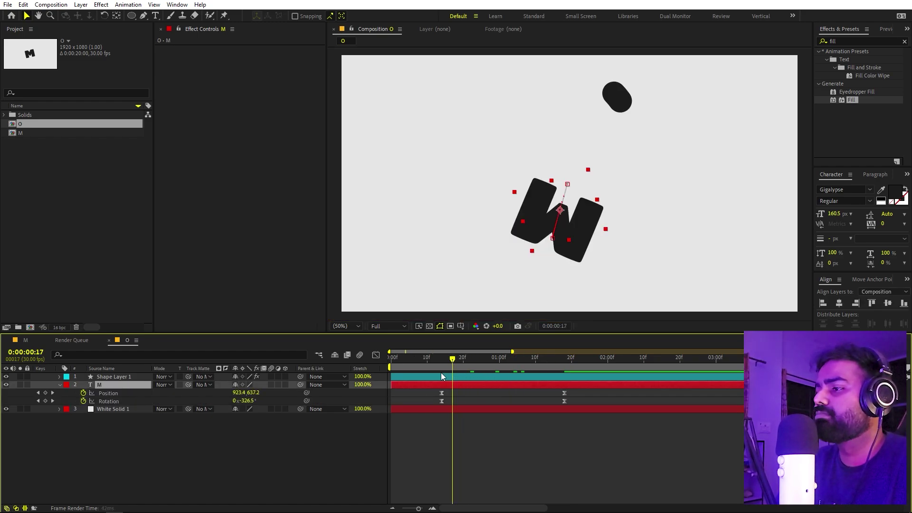
{"action": "key", "text": "ctrl+t"}
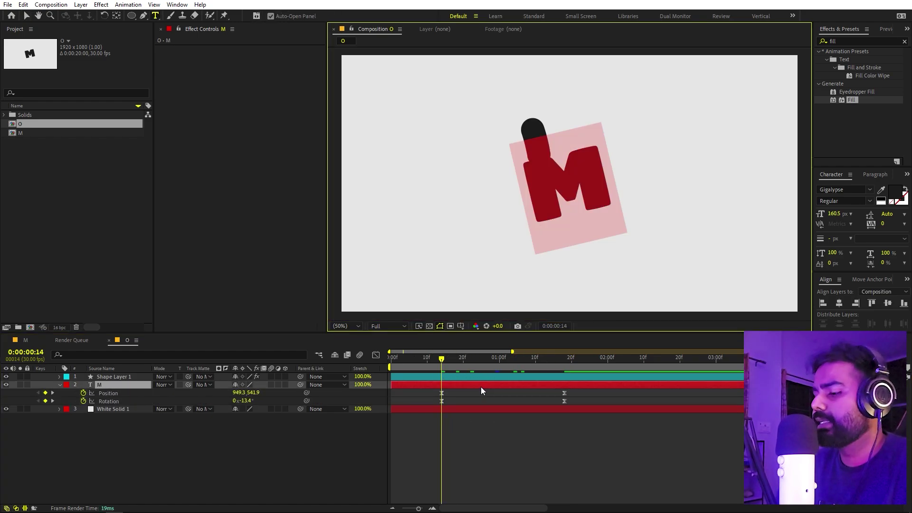
{"action": "type", "text": "O"}
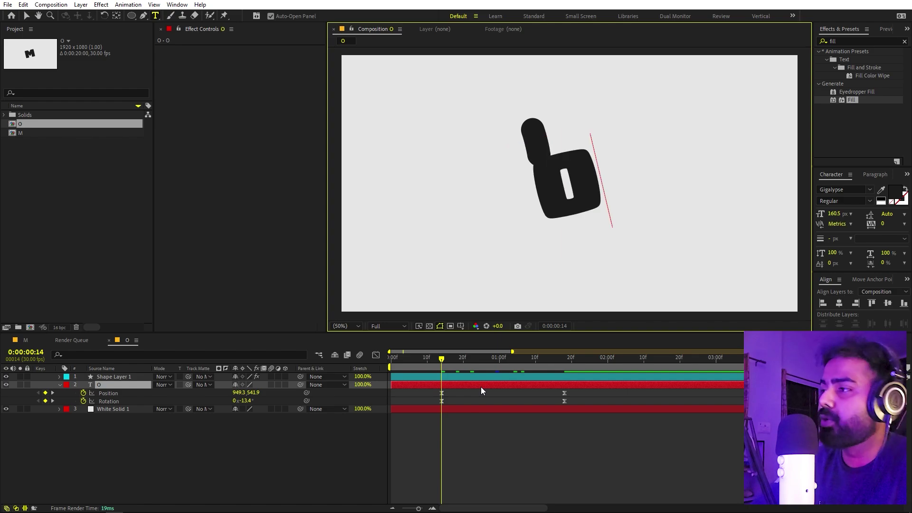
Remove all Position and Rotation keyframes from the O text layer
{"action": "left_click", "coordinate": [490, 427]}
{"action": "left_click", "coordinate": [83, 392]}
{"action": "left_click", "coordinate": [83, 401]}
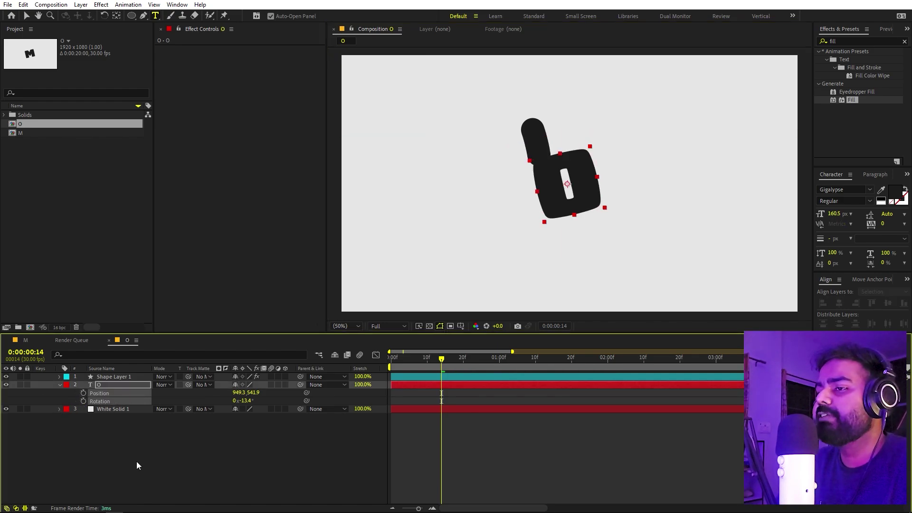
Set the O text layer's static Rotation to about 19.6° so it tilts clockwise
{"action": "left_click", "coordinate": [136, 460]}
{"action": "left_click", "coordinate": [133, 377]}
{"action": "left_click", "coordinate": [143, 390]}
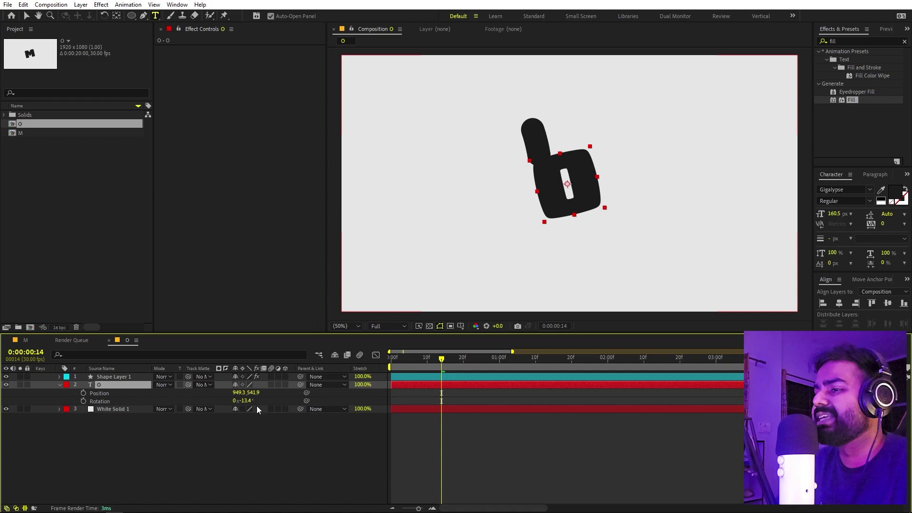
{"action": "left_click_drag", "start_coordinate": [245, 400], "coordinate": [399, 397]}
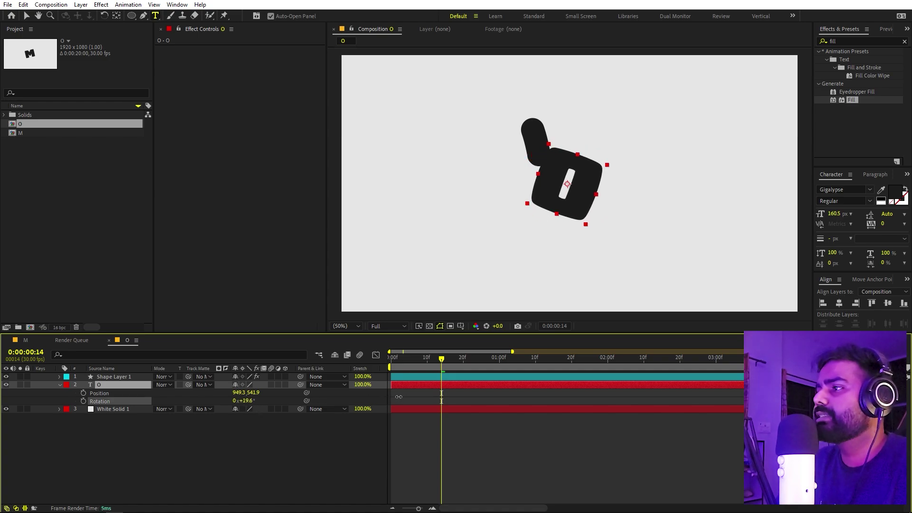
{"action": "left_click", "coordinate": [398, 396]}
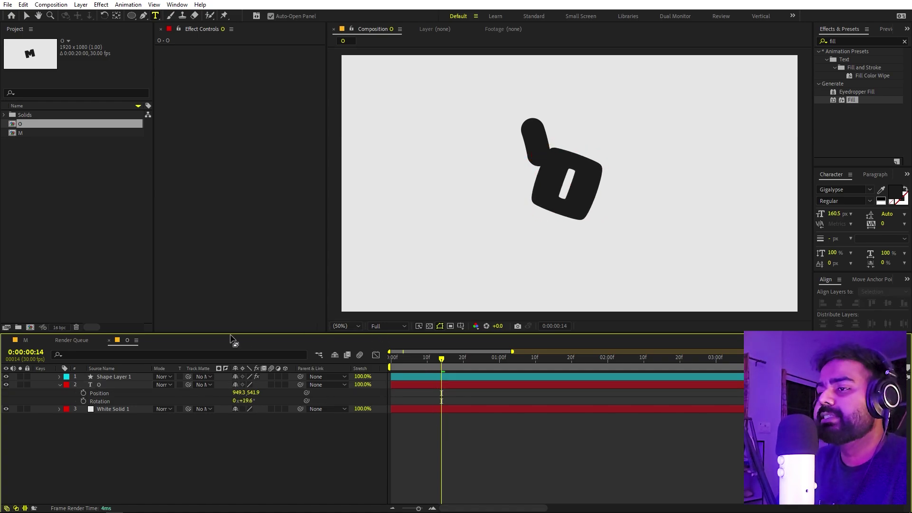
Place the O composition tab beside M and review the M composition's motion at about 0:00:01:00
{"action": "left_click_drag", "start_coordinate": [125, 343], "coordinate": [40, 338]}
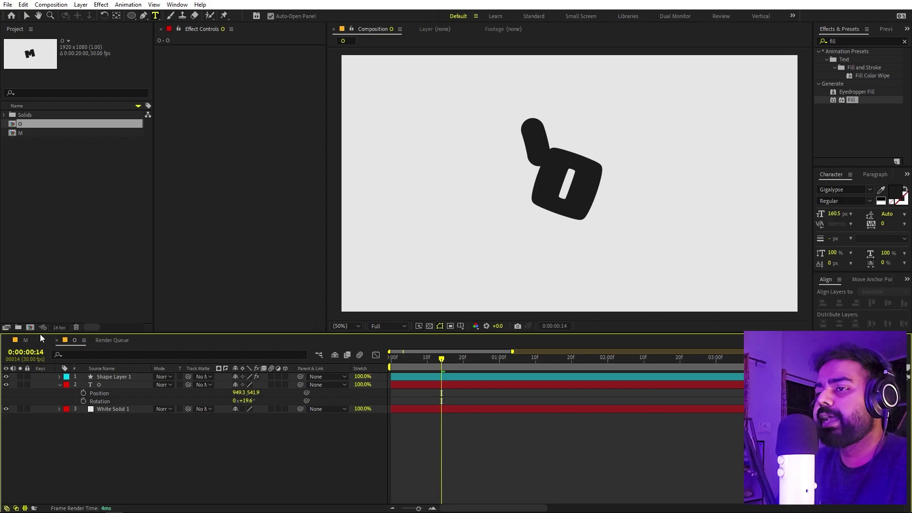
{"action": "left_click", "coordinate": [24, 340]}
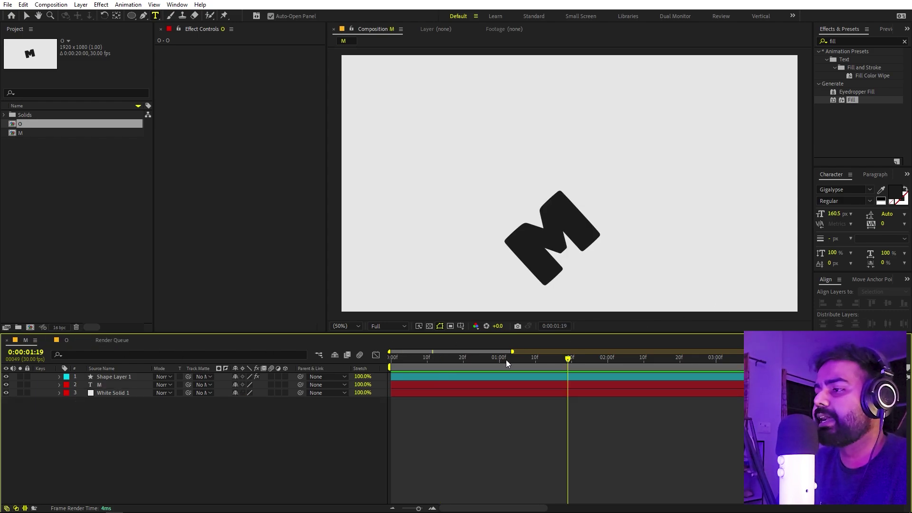
{"action": "mouse_move", "coordinate": [506, 364]}
{"action": "left_mouse_down"}
{"action": "mouse_move", "coordinate": [382, 377]}
{"action": "mouse_move", "coordinate": [499, 365]}
{"action": "left_mouse_up"}
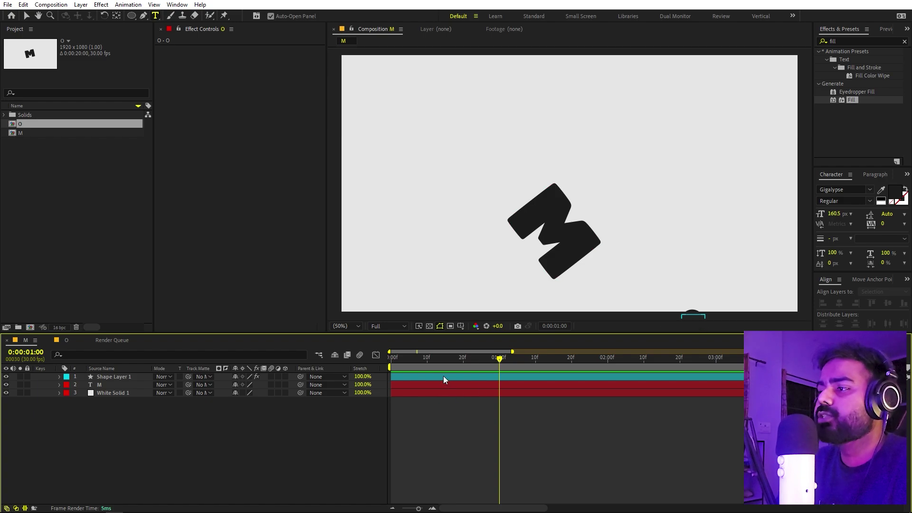
In composition O, reveal Shape Layer 1's Position keyframes and move the path's first point above the frame's upper-left area
{"action": "left_click", "coordinate": [62, 341]}
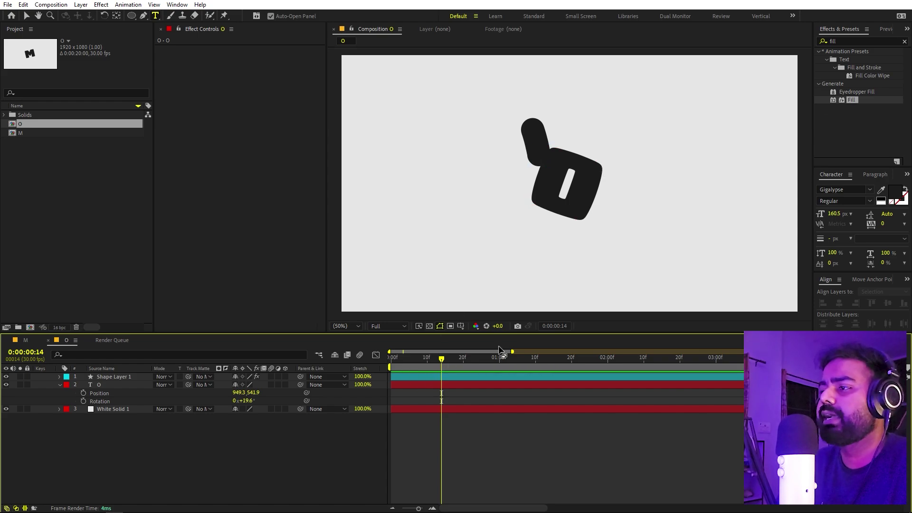
{"action": "key", "text": "v"}
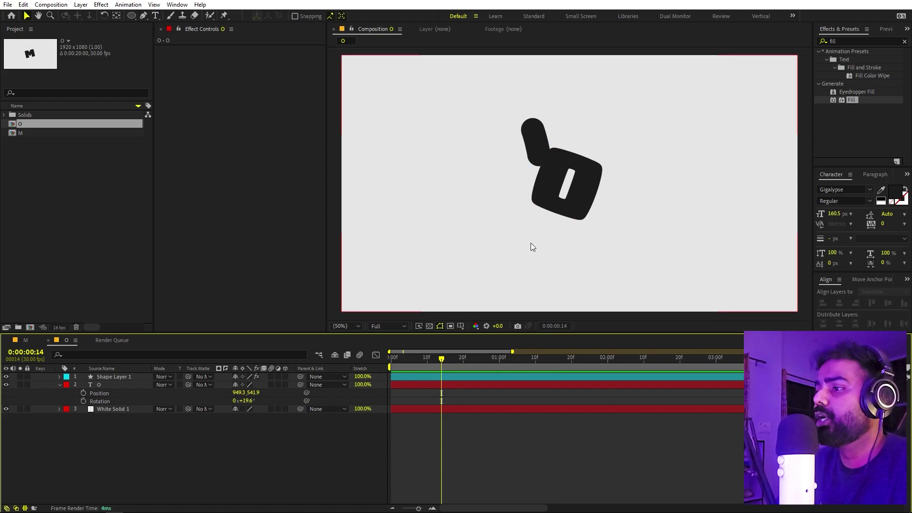
{"action": "left_click", "coordinate": [429, 378]}
{"action": "key", "text": "p"}
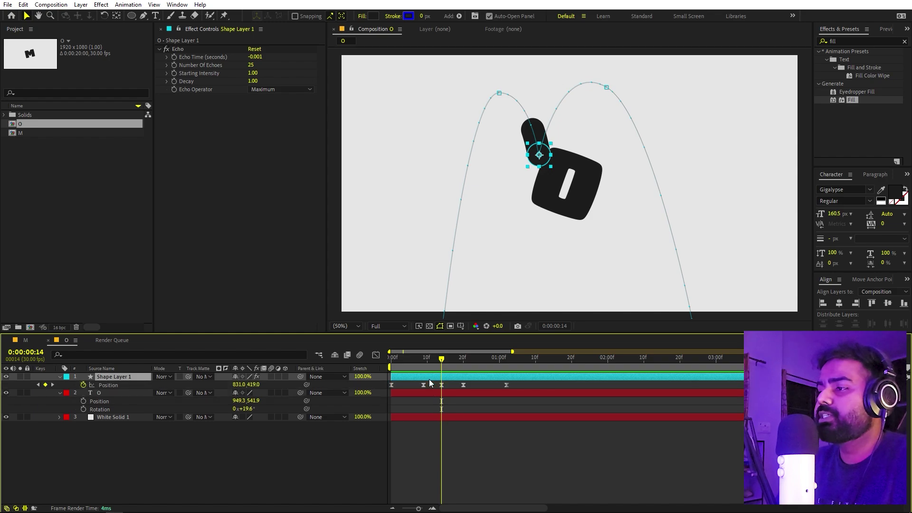
{"action": "key", "text": "j"}
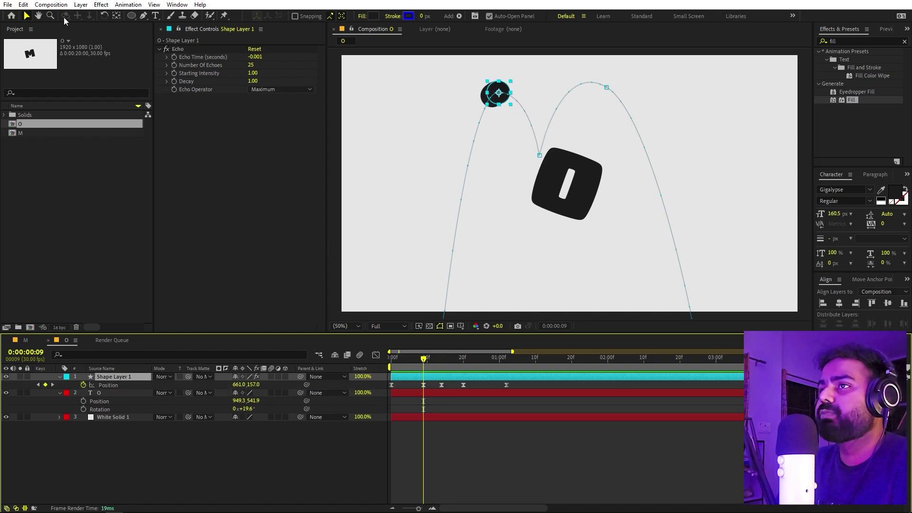
{"action": "scroll", "coordinate": [441, 239], "scroll_direction": "down", "scroll_amount": 2}
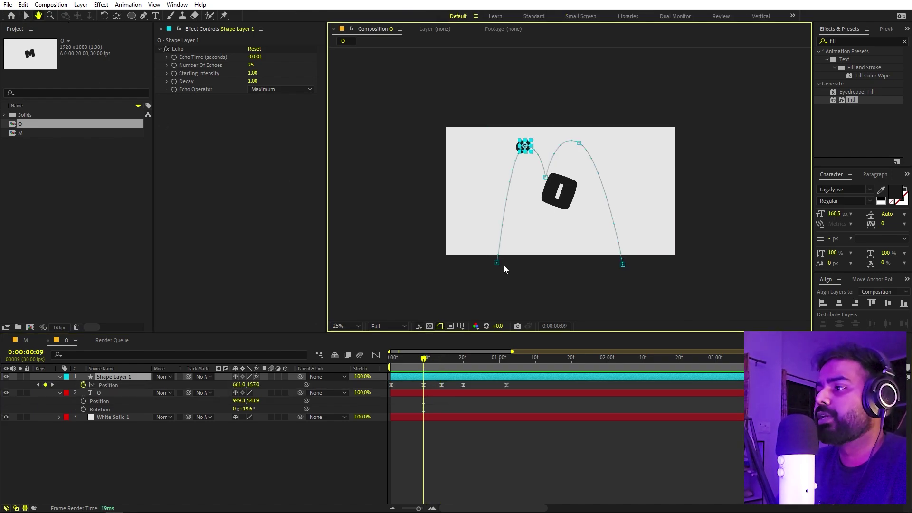
{"action": "left_click", "coordinate": [497, 263]}
{"action": "left_click_drag", "start_coordinate": [497, 263], "coordinate": [492, 94]}
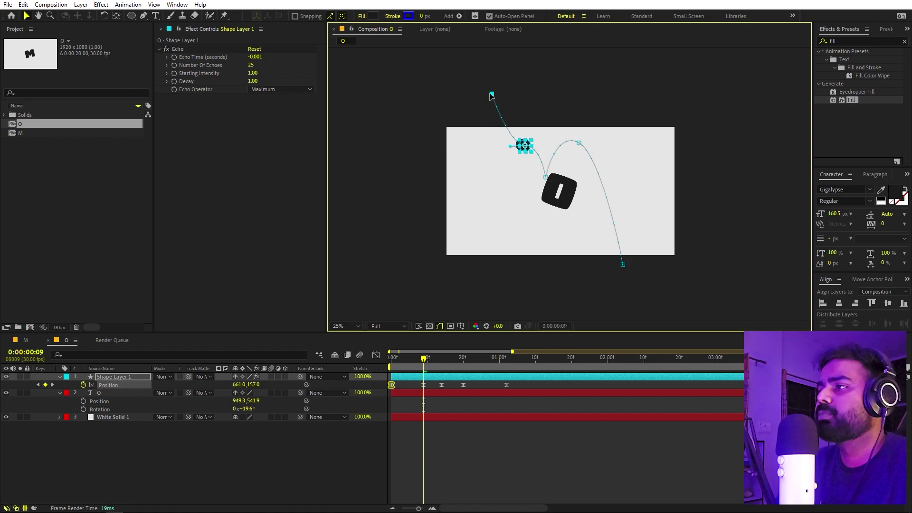
{"action": "scroll", "coordinate": [489, 97], "scroll_direction": "up", "scroll_amount": 3}
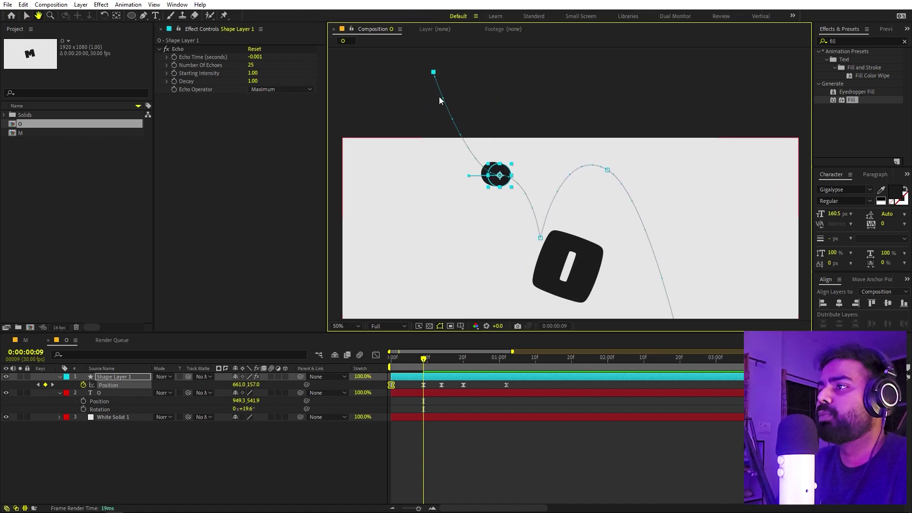
Move the circle's last Position keyframe at 0:00:01:02 beyond the frame's right edge, to about 2045, 381
{"action": "key", "text": "v"}
{"action": "left_click_drag", "start_coordinate": [423, 360], "coordinate": [503, 364]}
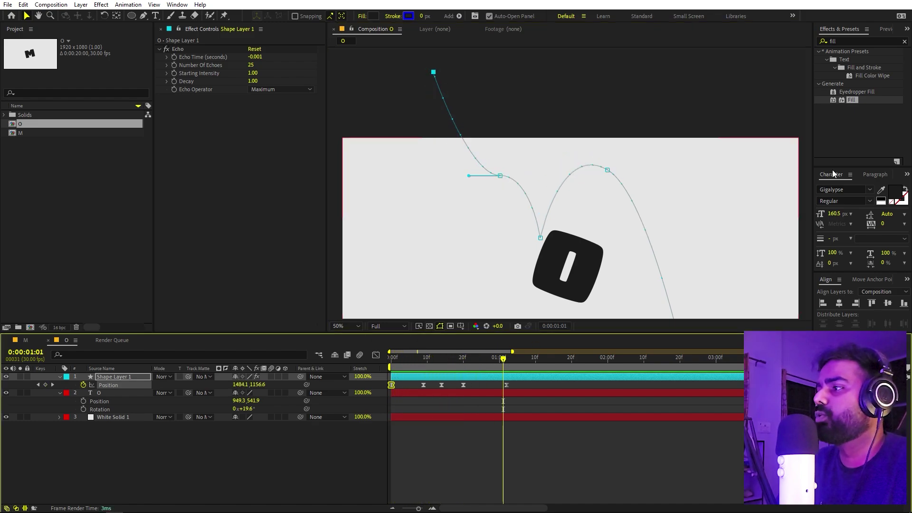
{"action": "key", "text": "h"}
{"action": "scroll", "coordinate": [551, 205], "scroll_direction": "down", "scroll_amount": 2}
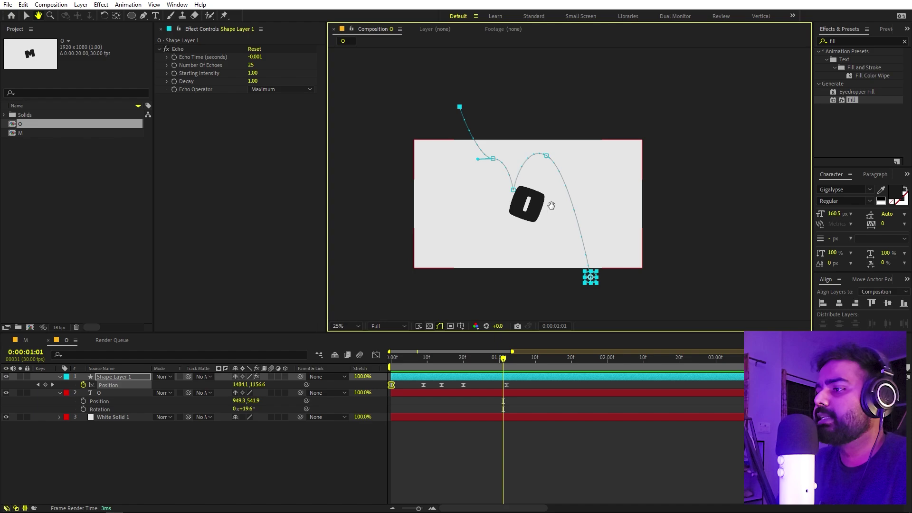
{"action": "key", "text": "v"}
{"action": "left_click", "coordinate": [507, 360]}
{"action": "left_click_drag", "start_coordinate": [594, 279], "coordinate": [659, 186]}
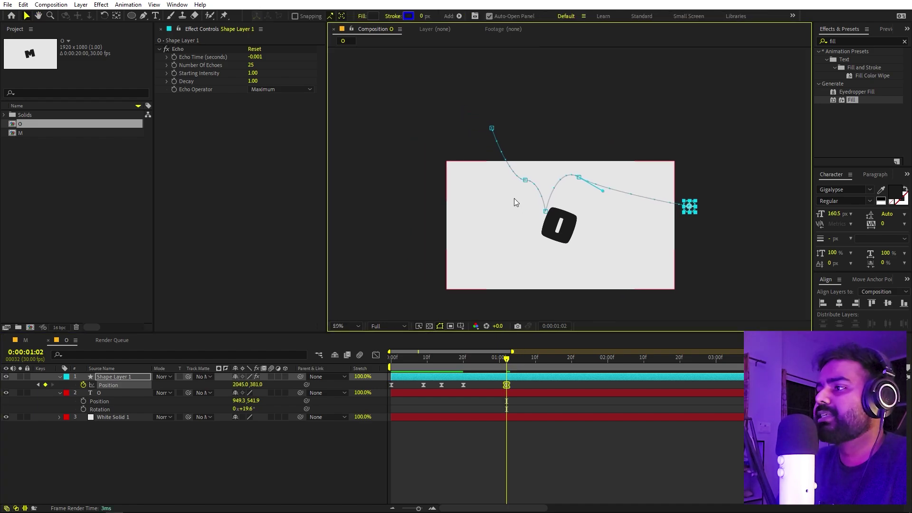
{"action": "scroll", "coordinate": [513, 200], "scroll_direction": "up", "scroll_amount": 2}
Delete the circle's Position keyframe at 0:00:00:09
{"action": "left_click", "coordinate": [423, 360]}
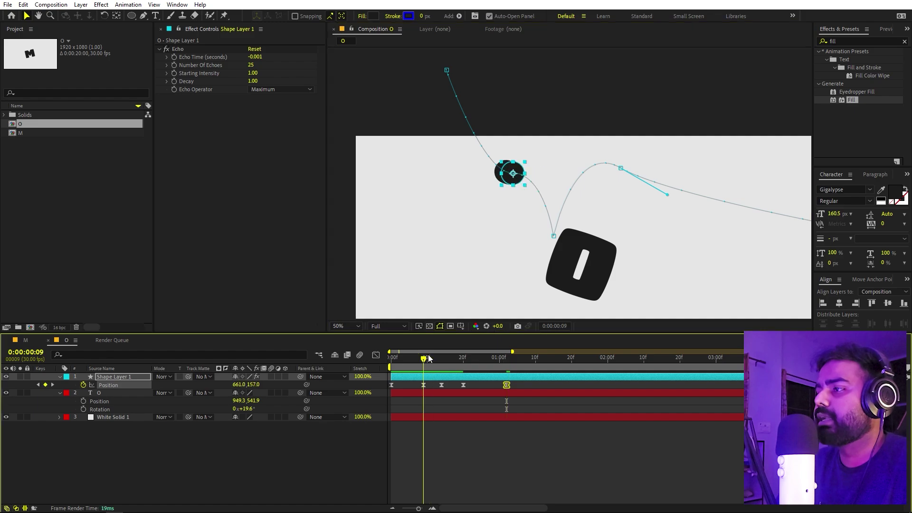
{"action": "left_click", "coordinate": [424, 385]}
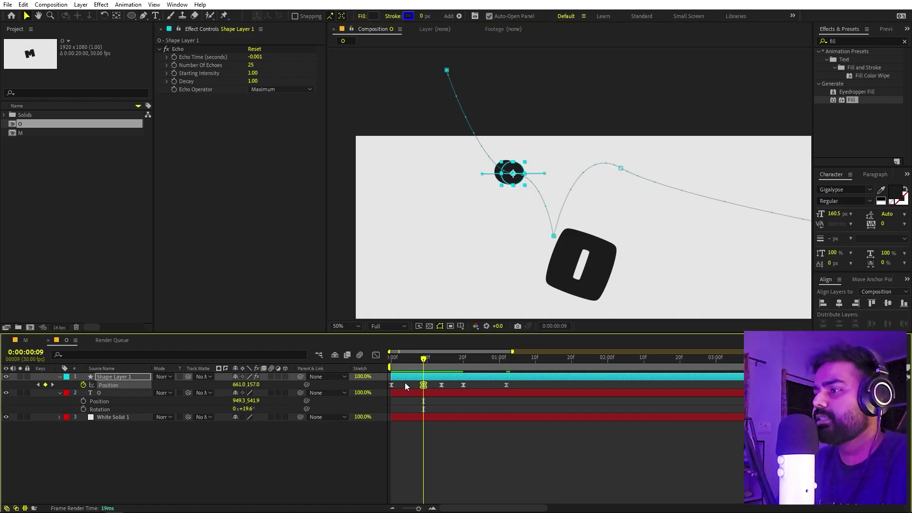
{"action": "key", "text": "Delete"}
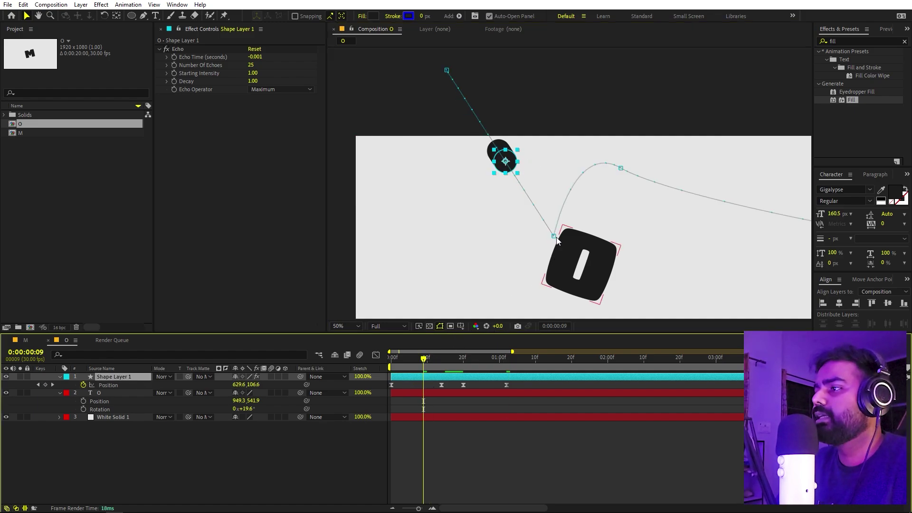
Shift the circle's starting path point slightly left and move its 0:00:00:20 point right to about 1469, 171
{"action": "left_click", "coordinate": [554, 236]}
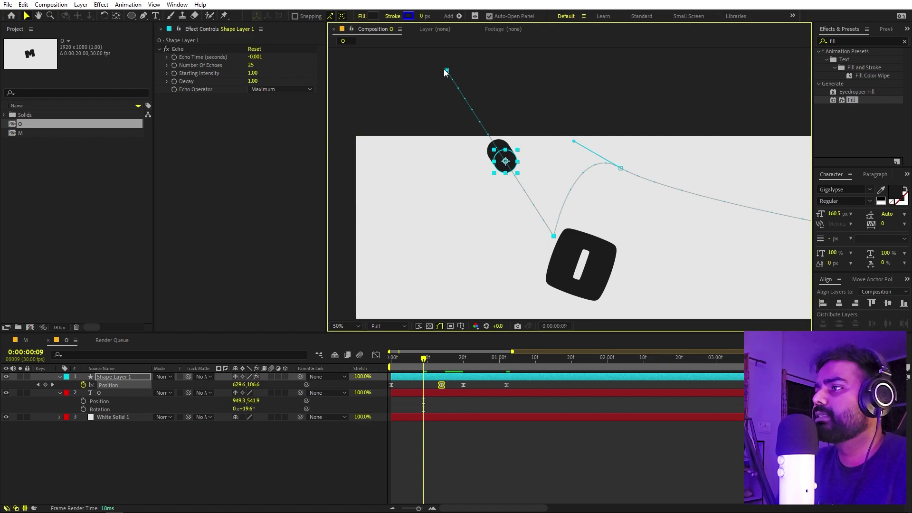
{"action": "left_click_drag", "start_coordinate": [446, 71], "coordinate": [440, 71]}
{"action": "left_click_drag", "start_coordinate": [622, 168], "coordinate": [705, 177]}
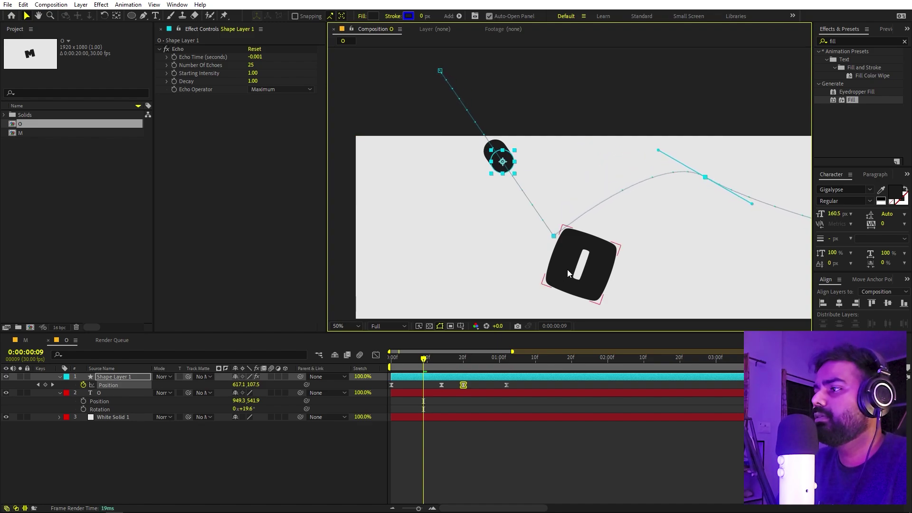
Reposition the O letter to about 919.3, 581.9, below the circle's impact point, and preview the bounce
{"action": "left_click_drag", "start_coordinate": [580, 266], "coordinate": [573, 275]}
{"action": "left_click_drag", "start_coordinate": [421, 375], "coordinate": [441, 375]}
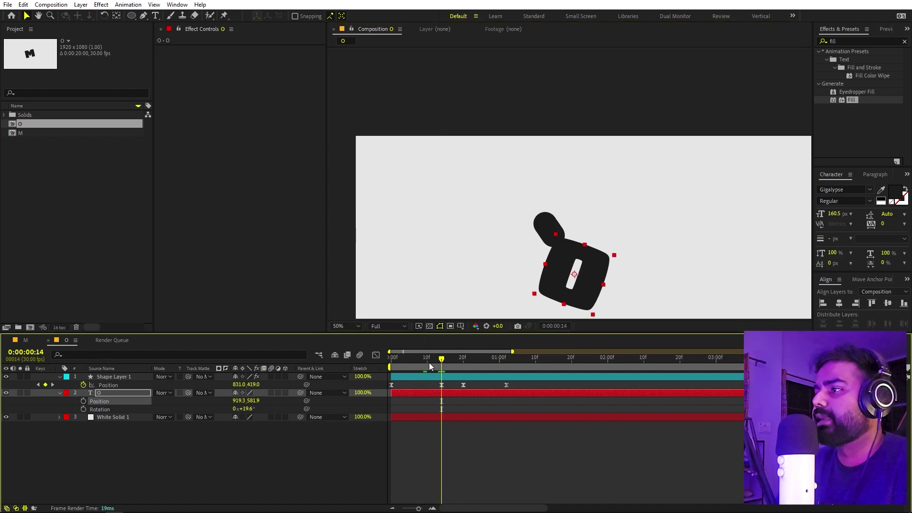
{"action": "key", "text": "space"}
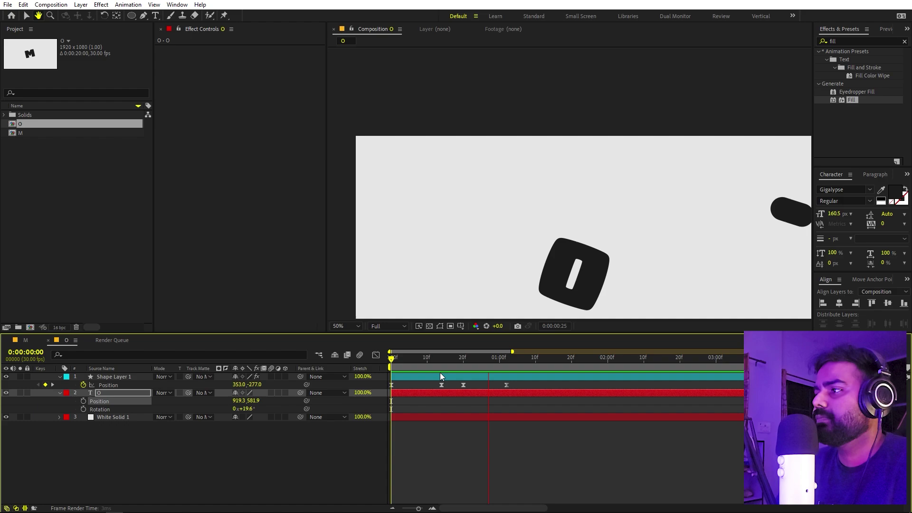
{"action": "key", "text": "space"}
Move the circle's final path point farther right and slightly higher outside the frame
{"action": "left_click_drag", "start_coordinate": [391, 375], "coordinate": [463, 372]}
{"action": "key", "text": "comma"}
{"action": "left_click", "coordinate": [481, 378]}
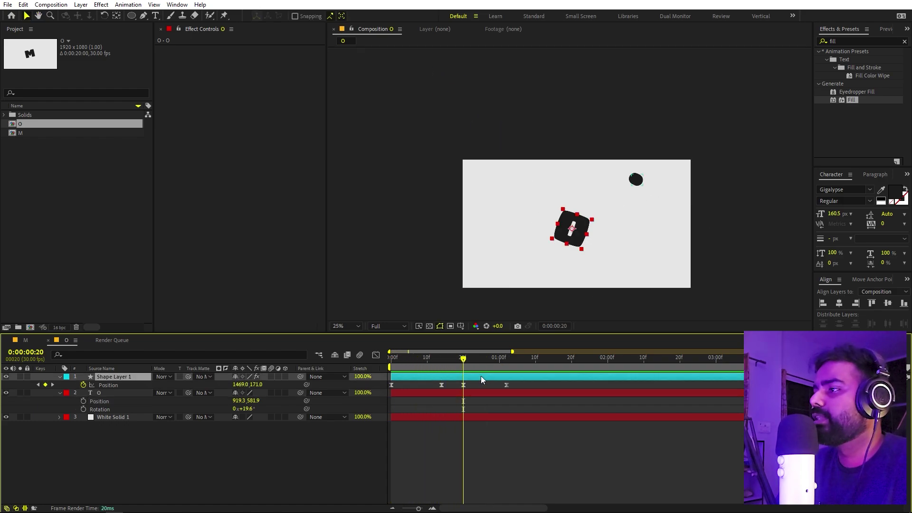
{"action": "key", "text": "period"}
{"action": "left_click_drag", "start_coordinate": [721, 214], "coordinate": [633, 212]}
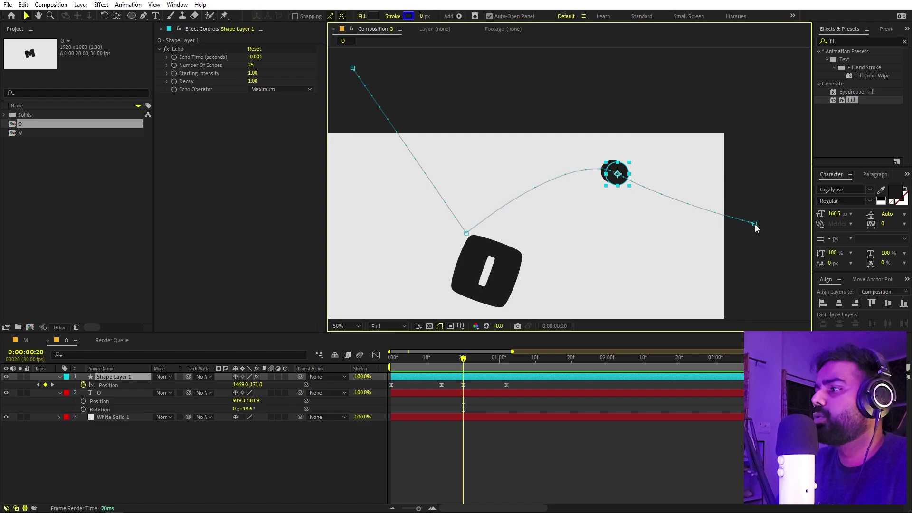
{"action": "left_click_drag", "start_coordinate": [758, 222], "coordinate": [776, 206]}
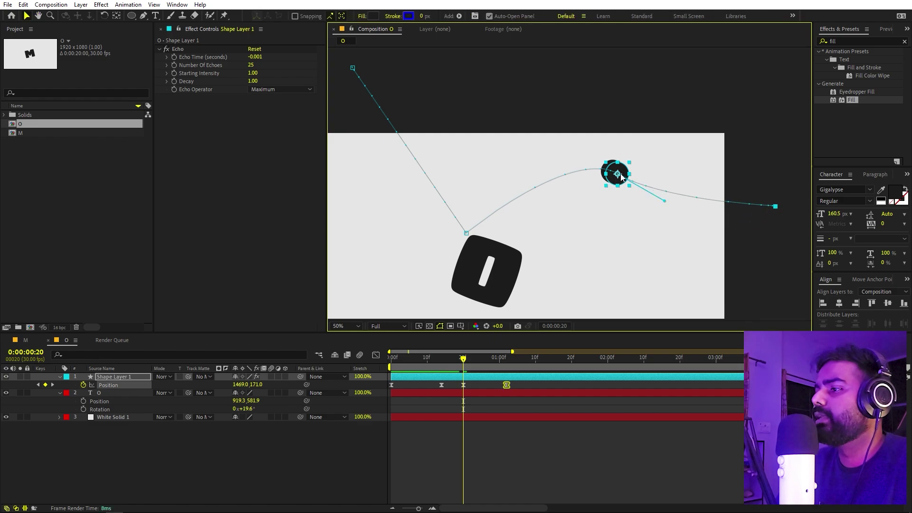
Delete the circle's Position keyframe at 0:00:00:20 and return to the impact frame at 0:00:00:14
{"action": "mouse_move", "coordinate": [468, 383]}
{"action": "left_mouse_down"}
{"action": "mouse_move", "coordinate": [454, 400]}
{"action": "mouse_move", "coordinate": [455, 391]}
{"action": "left_mouse_up"}
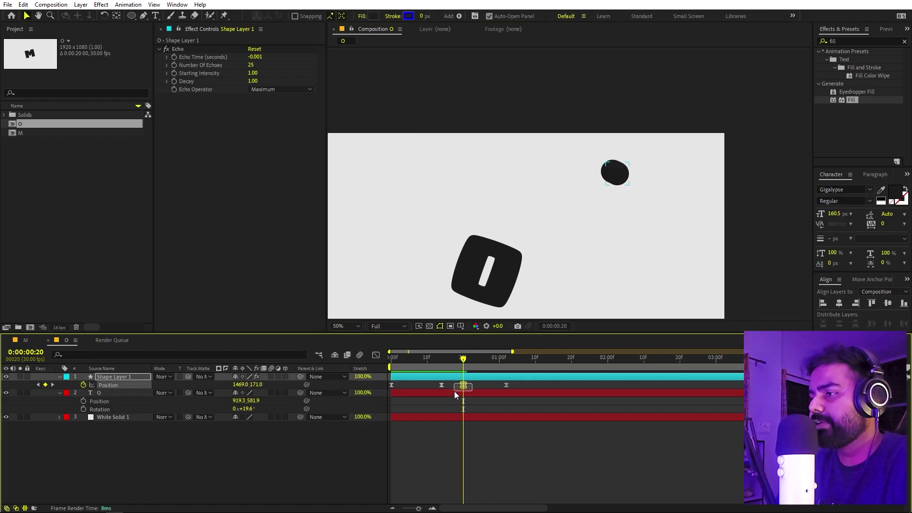
{"action": "key", "text": "Delete"}
{"action": "key", "text": "j"}
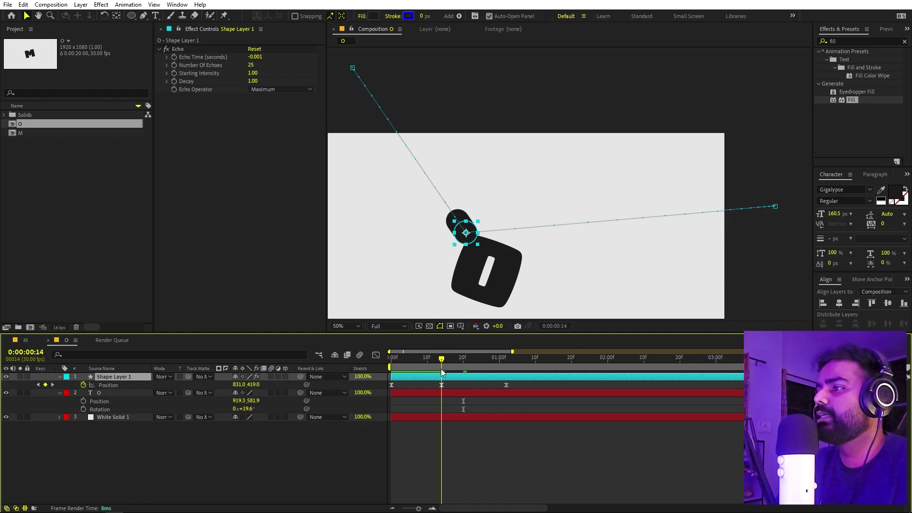
{"action": "left_click", "coordinate": [398, 406]}
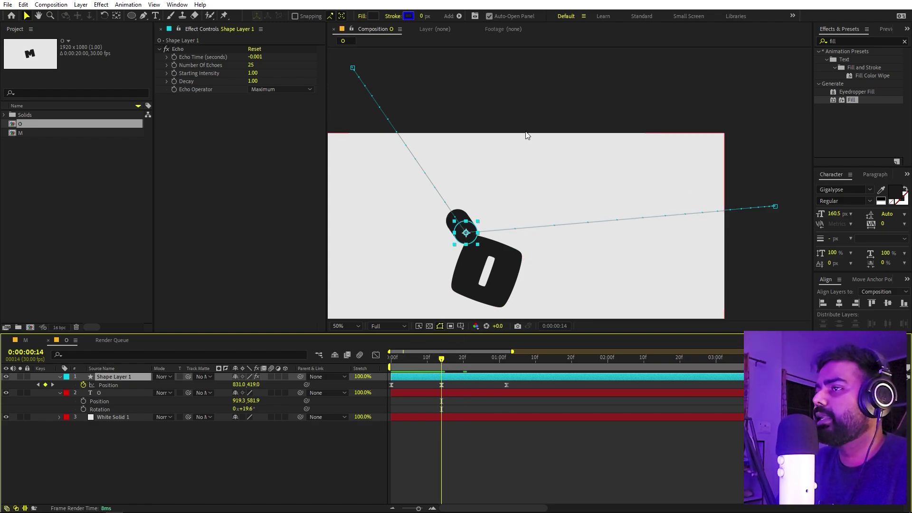
Bend both path segments into arcs by pulling Pen tool handles from the end and start points, and return to the first frame
{"action": "left_click", "coordinate": [143, 16]}
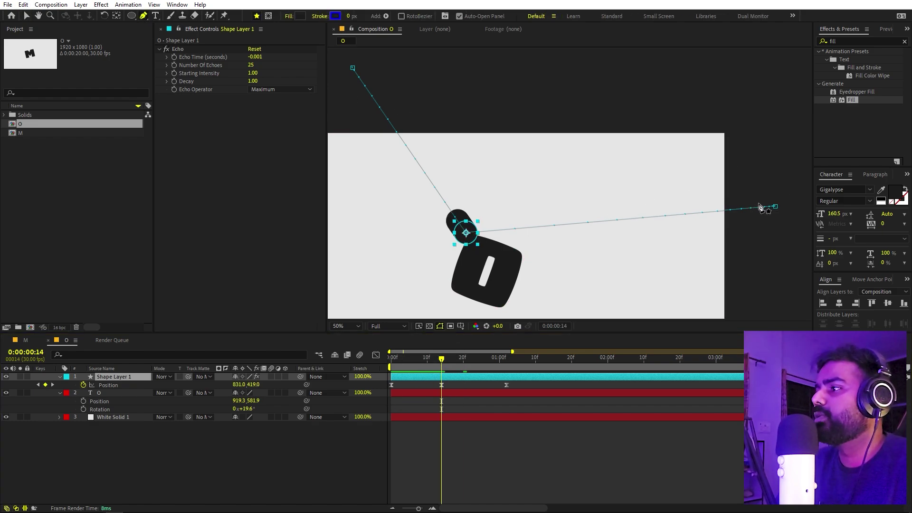
{"action": "left_click_drag", "start_coordinate": [777, 207], "coordinate": [583, 112]}
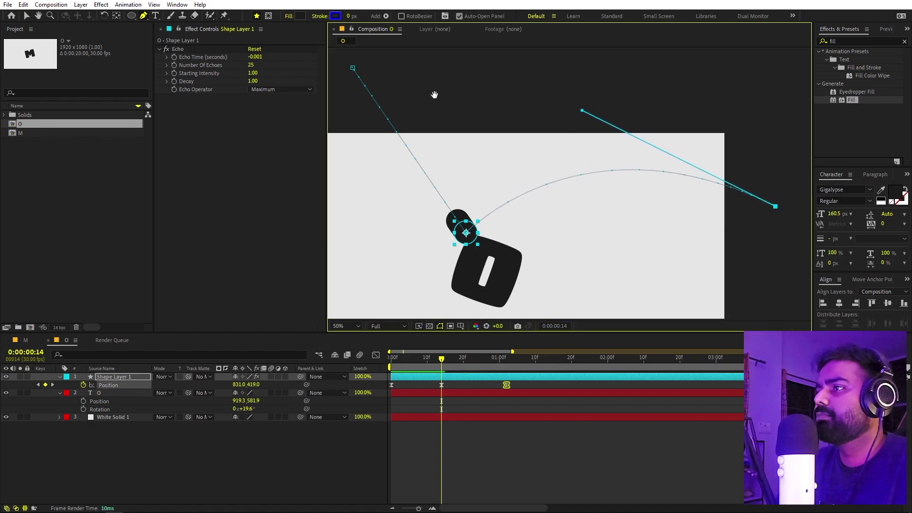
{"action": "scroll", "coordinate": [433, 93], "scroll_direction": "up", "scroll_amount": 2}
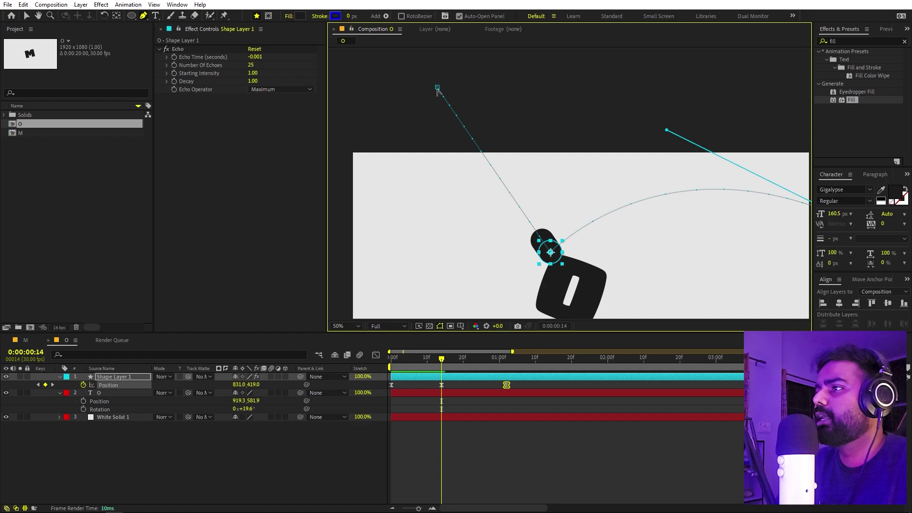
{"action": "left_click_drag", "start_coordinate": [437, 88], "coordinate": [545, 140]}
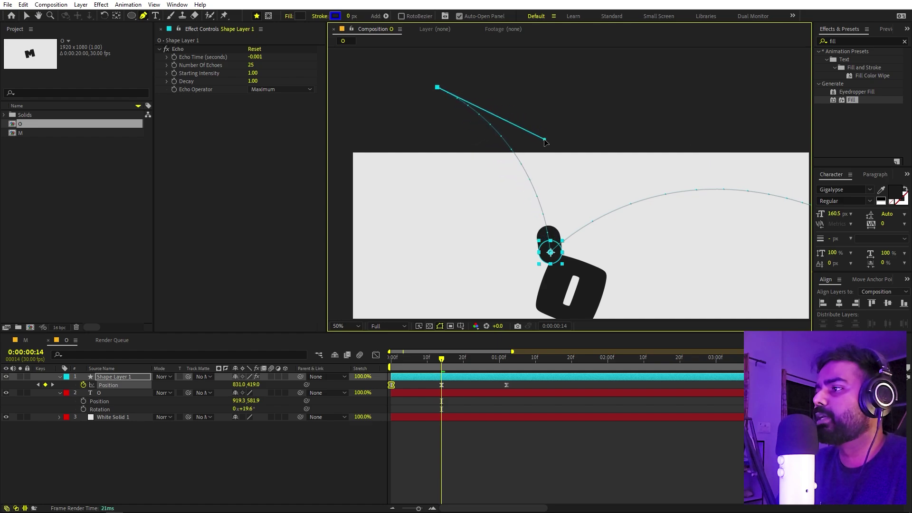
{"action": "key", "text": "Home"}
{"action": "key", "text": "F2"}
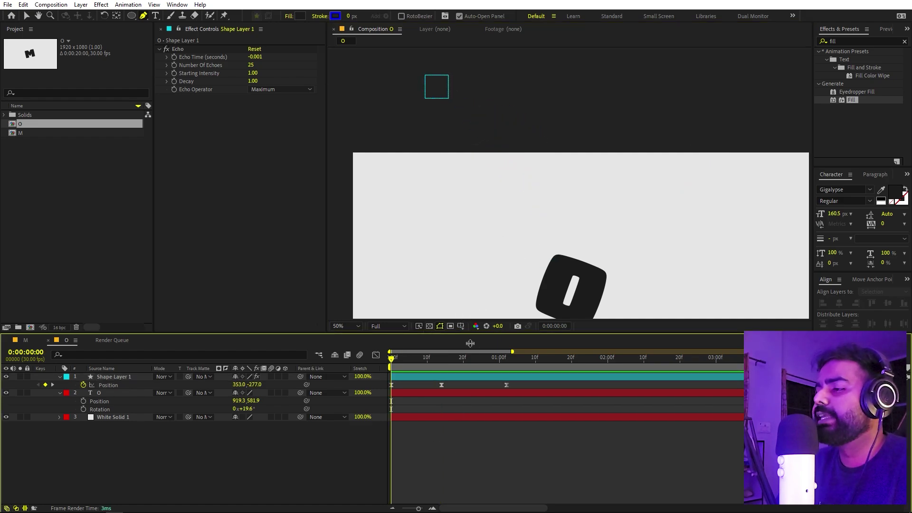
Reshape the circle's Position speed graph so it starts slowly and accelerates into the impact keyframe, and preview from the first frame
{"action": "left_click_drag", "start_coordinate": [392, 357], "coordinate": [449, 358]}
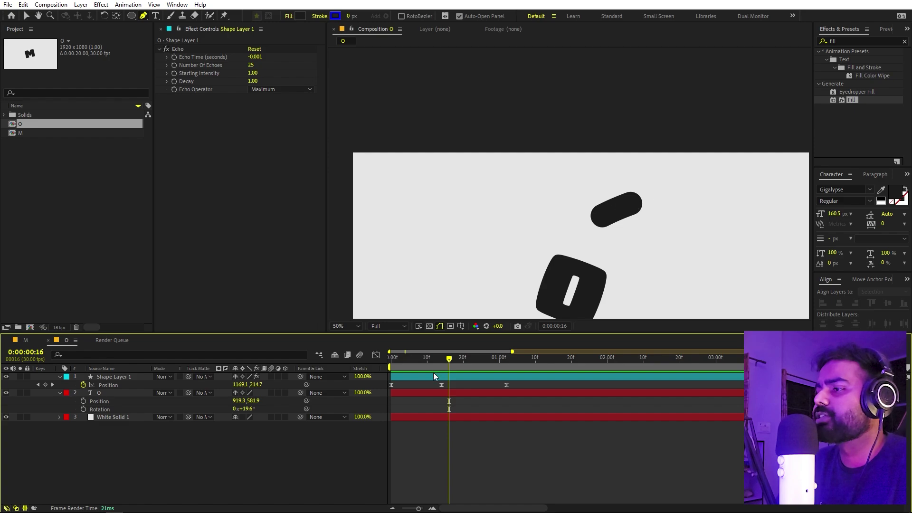
{"action": "key", "text": "space"}
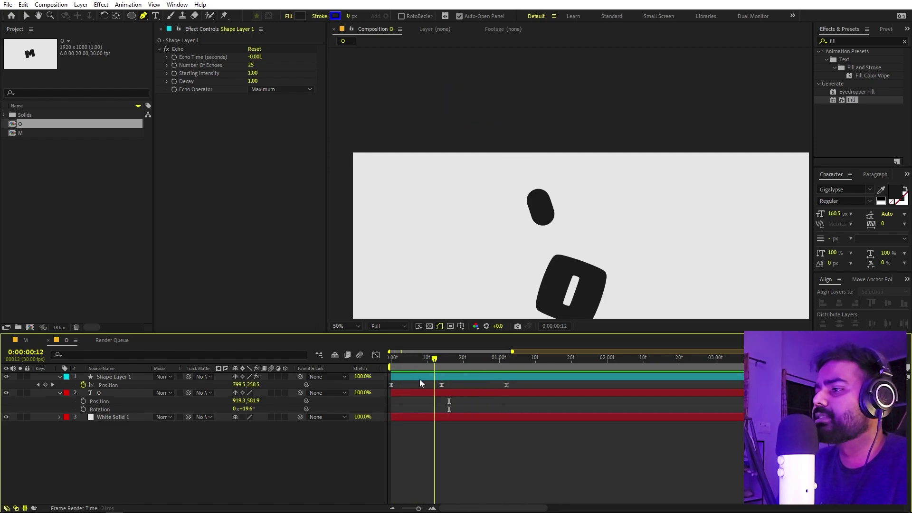
{"action": "left_click", "coordinate": [108, 384]}
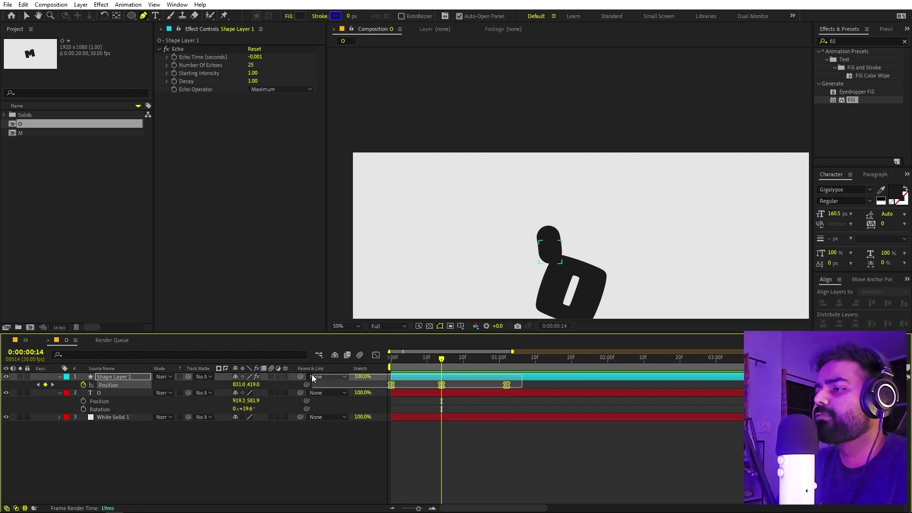
{"action": "left_click", "coordinate": [375, 355]}
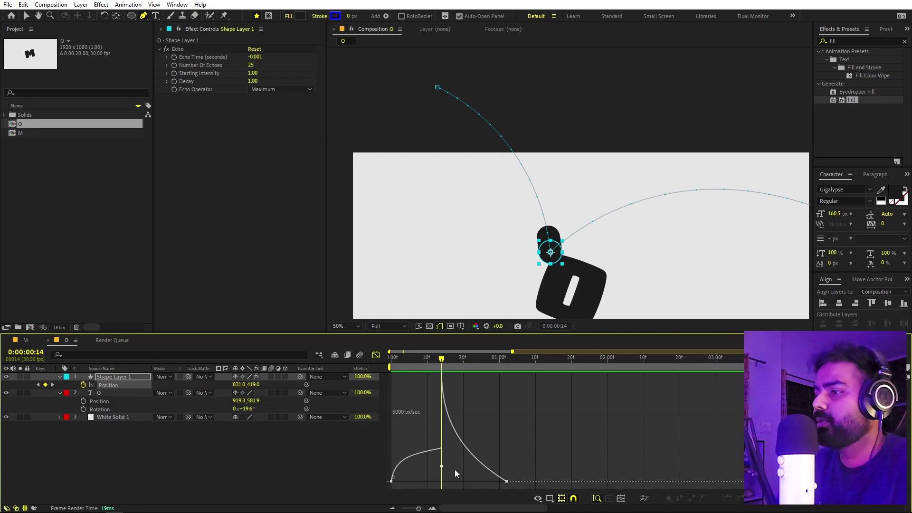
{"action": "key", "text": "v"}
{"action": "left_click_drag", "start_coordinate": [455, 474], "coordinate": [418, 447]}
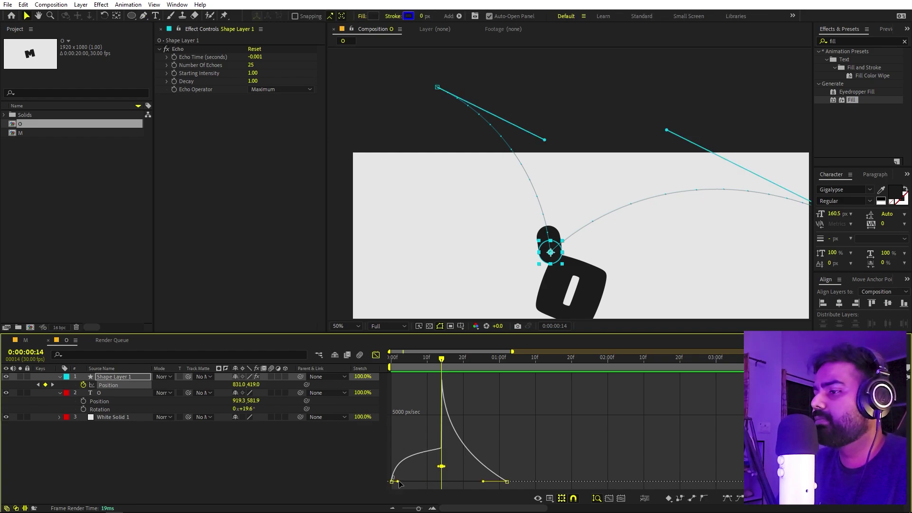
{"action": "left_click_drag", "start_coordinate": [399, 483], "coordinate": [408, 481]}
{"action": "key", "text": "Home"}
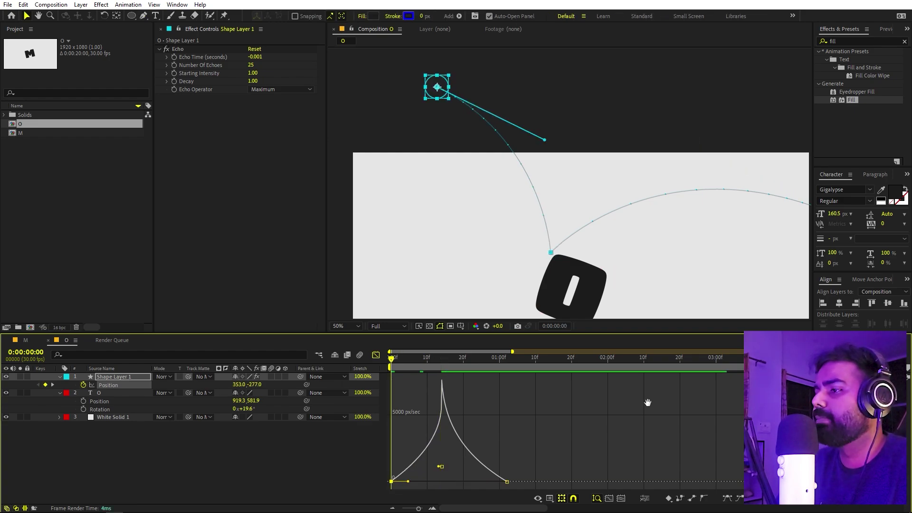
{"action": "key", "text": "space"}
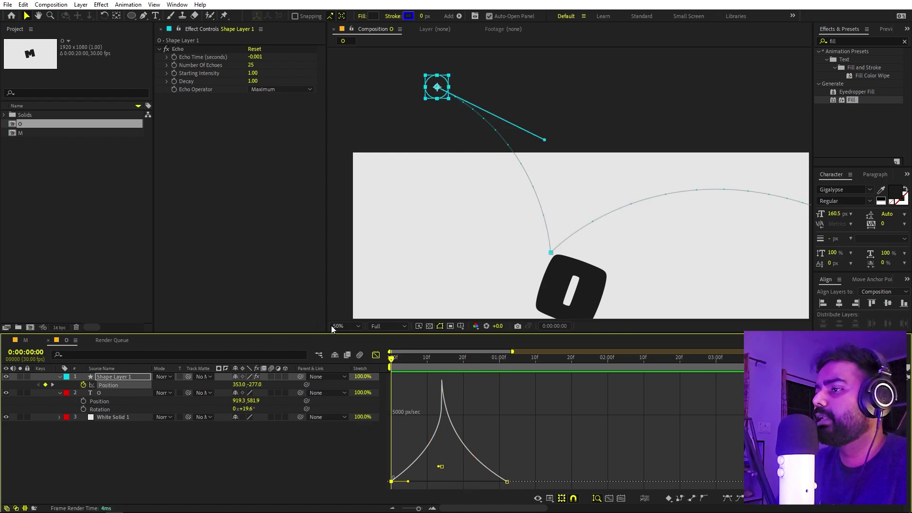
Fit the whole composition in the viewer, play the bounce and inspect the circle at 0:00:00:12
{"action": "left_click", "coordinate": [342, 326]}
{"action": "left_click", "coordinate": [347, 344]}
{"action": "left_click", "coordinate": [624, 426]}
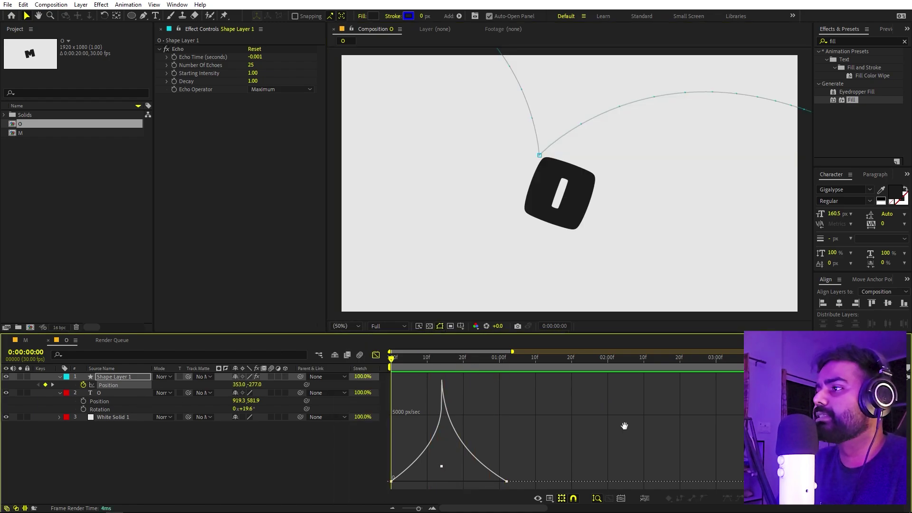
{"action": "key", "text": "space"}
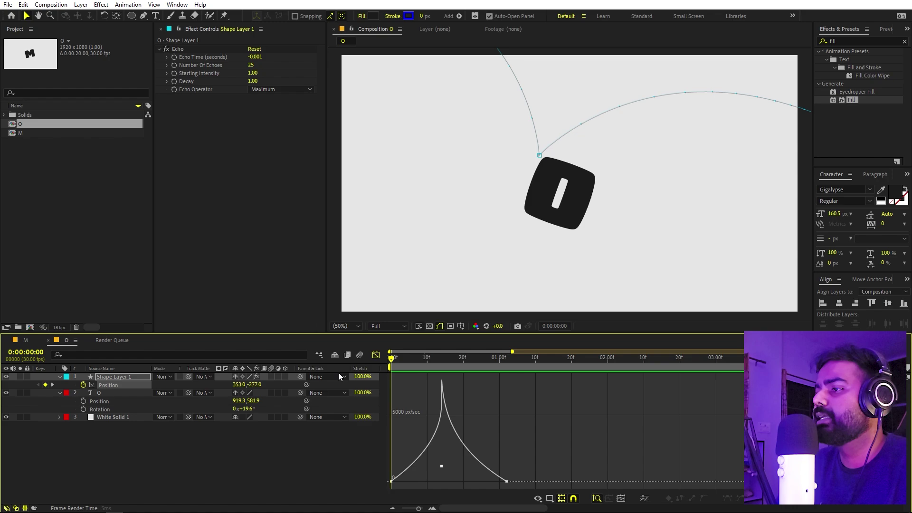
{"action": "left_click_drag", "start_coordinate": [392, 380], "coordinate": [434, 383]}
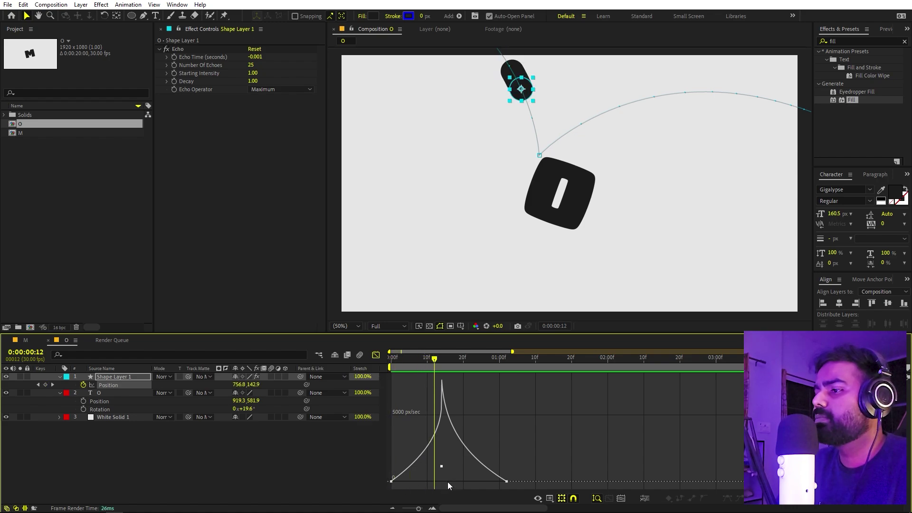
Try a much steeper acceleration into the impact by lengthening the first Position keyframe's ease, preview it and undo the change
{"action": "left_click_drag", "start_coordinate": [391, 481], "coordinate": [416, 482]}
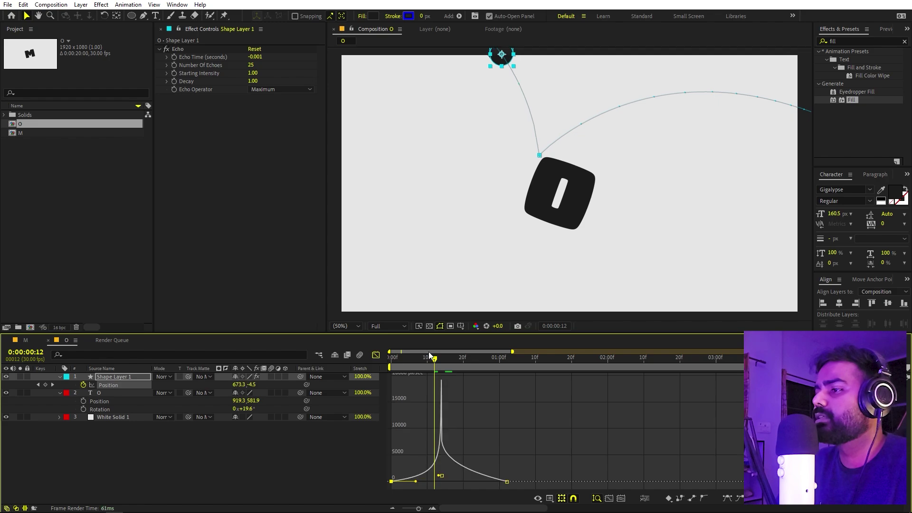
{"action": "key", "text": "Home"}
{"action": "key", "text": "space"}
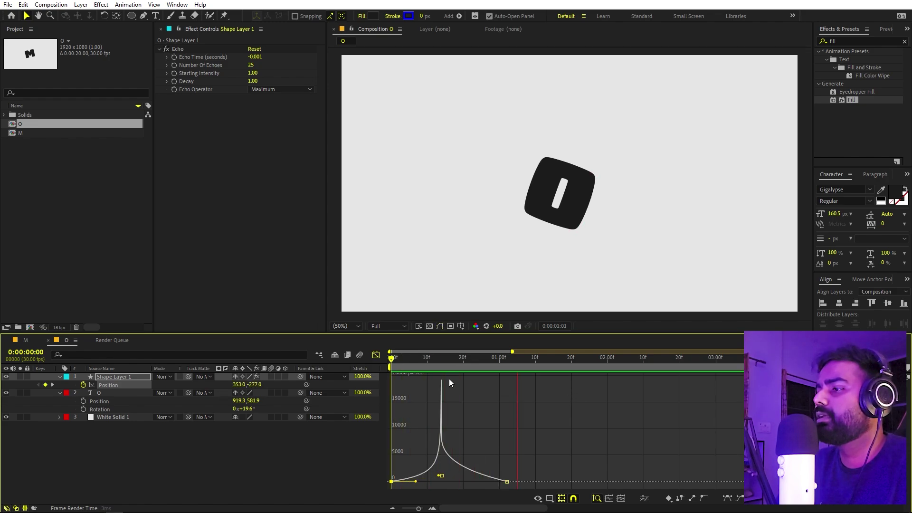
{"action": "key", "text": "space"}
{"action": "key", "text": "Home"}
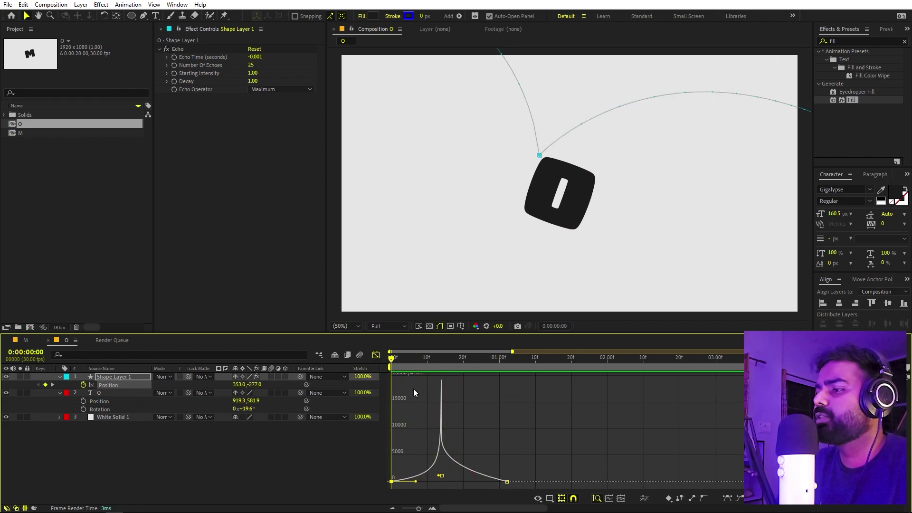
{"action": "key", "text": "ctrl+z"}
Move the O letter to about 907.3, 607.9 at 0:00:00:14 so it touches the circle at impact
{"action": "key", "text": "space"}
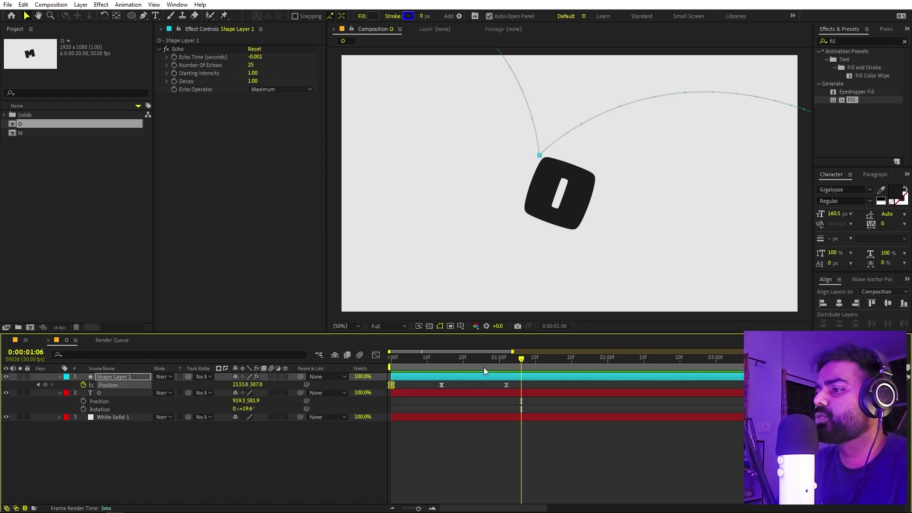
{"action": "left_click_drag", "start_coordinate": [484, 370], "coordinate": [439, 375]}
{"action": "left_click", "coordinate": [436, 395]}
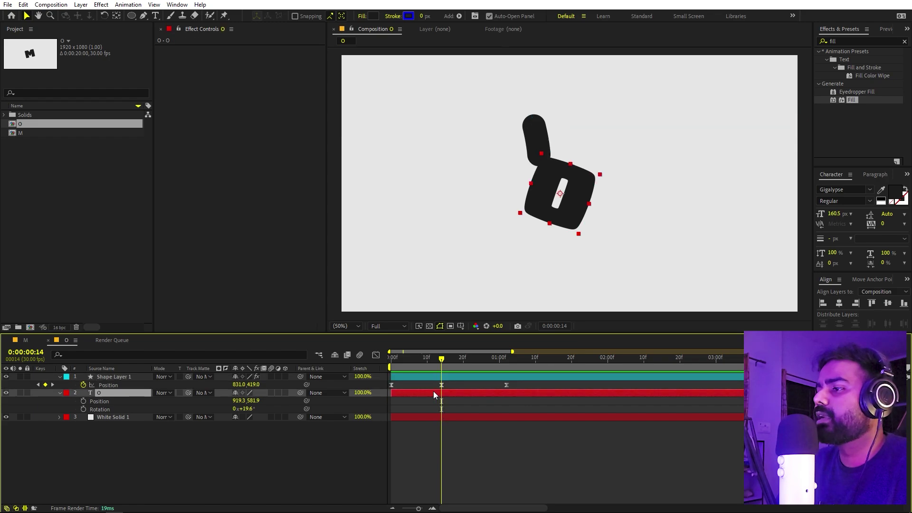
{"action": "left_click_drag", "start_coordinate": [560, 168], "coordinate": [556, 174]}
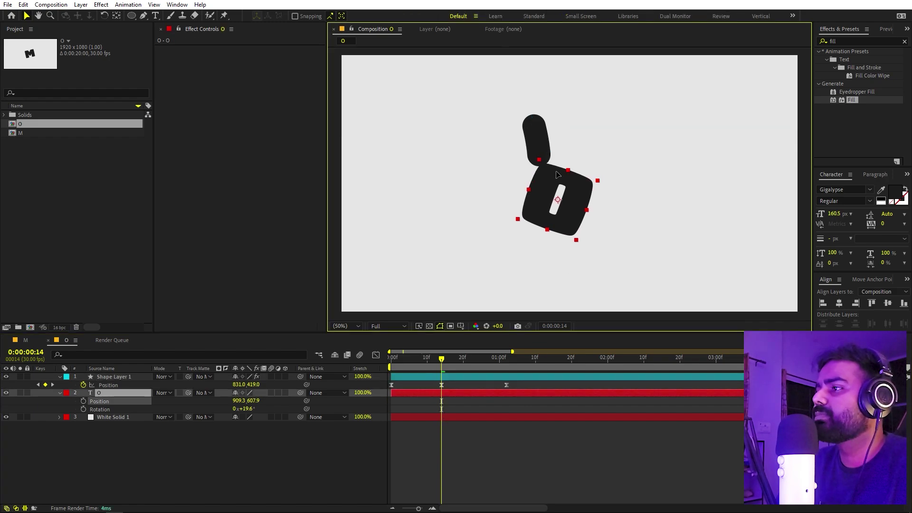
{"action": "key", "text": "Return"}
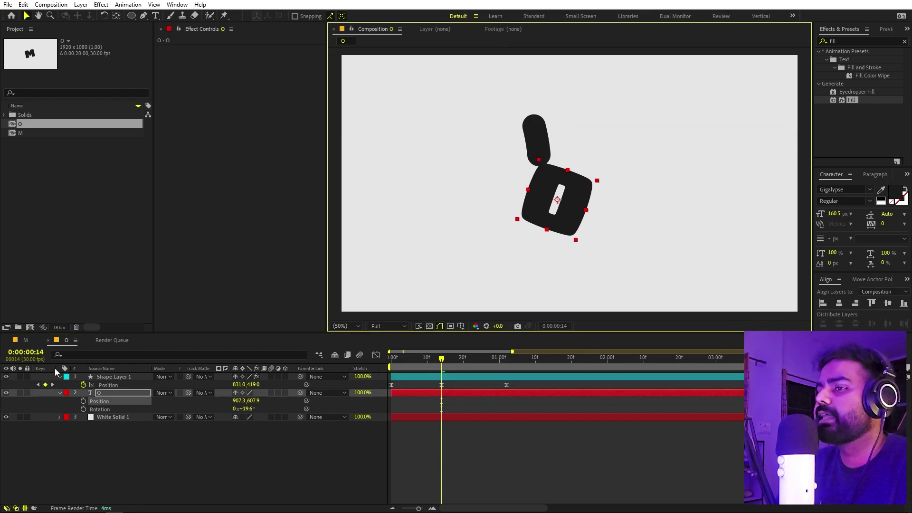
Keyframe the O's Position and Rotation at 0:00:00:14, and at 0:00:01:20 move it straight down and spin it counterclockwise
{"action": "left_click", "coordinate": [83, 401]}
{"action": "left_click", "coordinate": [84, 409]}
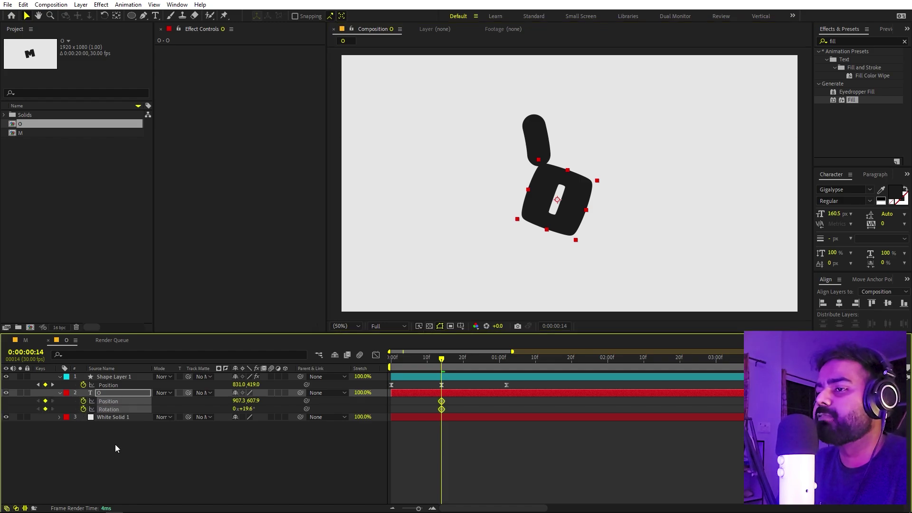
{"action": "left_click_drag", "start_coordinate": [451, 366], "coordinate": [572, 374]}
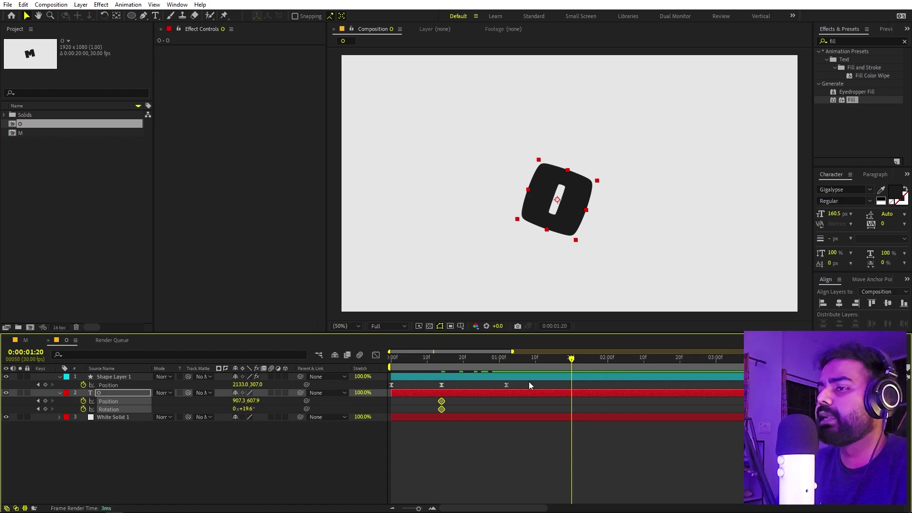
{"action": "left_click", "coordinate": [266, 435]}
{"action": "left_click_drag", "start_coordinate": [248, 410], "coordinate": [341, 405]}
{"action": "key", "text": "space"}
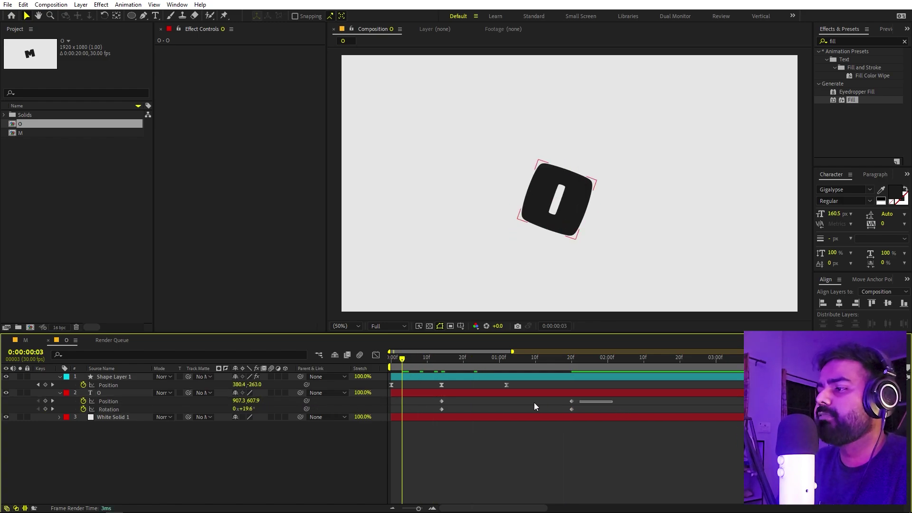
Easy-ease the O's Position and Rotation keyframes, shape their speed graphs to burst at impact and slow gradually, and preview
{"action": "left_click_drag", "start_coordinate": [613, 398], "coordinate": [427, 416]}
{"action": "key", "text": "F9"}
{"action": "left_click", "coordinate": [376, 355]}
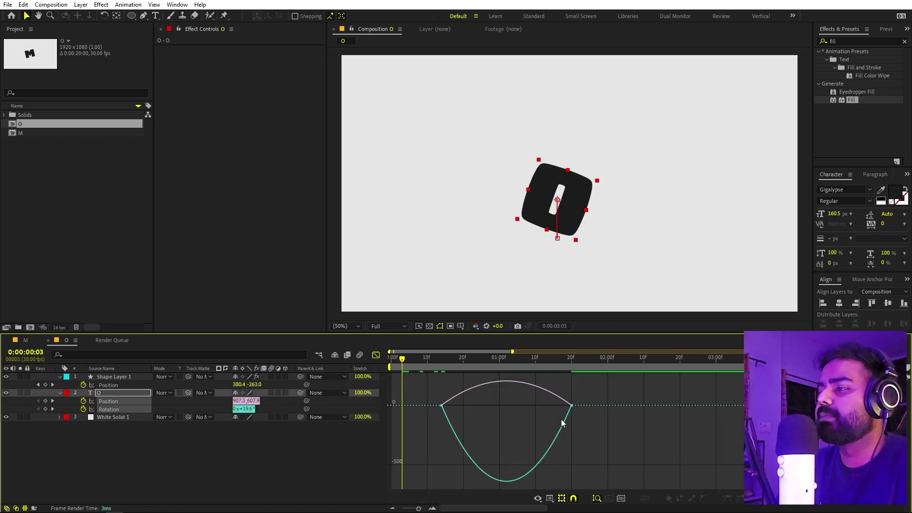
{"action": "left_click_drag", "start_coordinate": [550, 405], "coordinate": [412, 423]}
{"action": "left_click_drag", "start_coordinate": [465, 409], "coordinate": [413, 409]}
{"action": "key", "text": "space"}
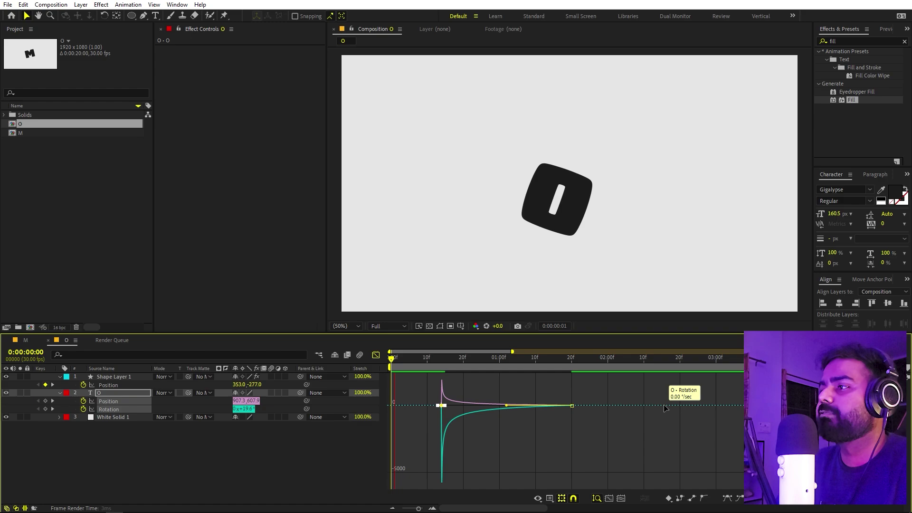
{"action": "left_click", "coordinate": [376, 355]}
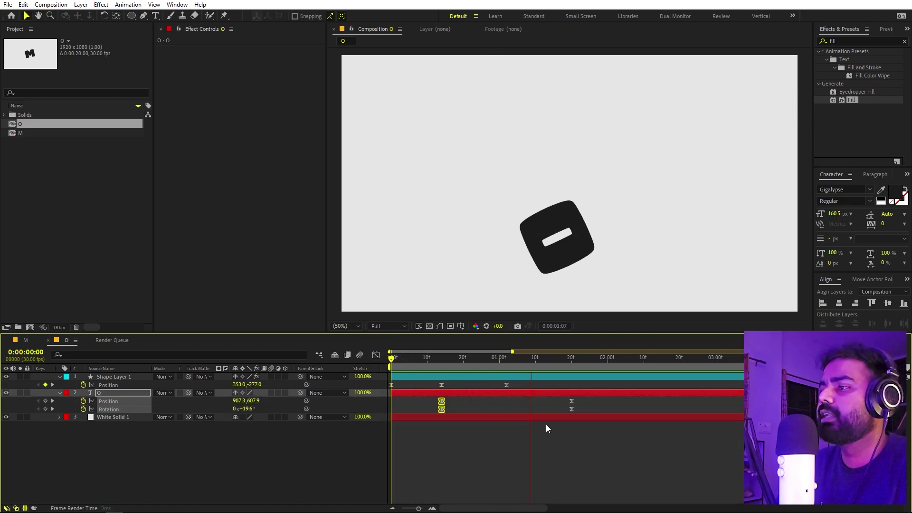
{"action": "key", "text": "space"}
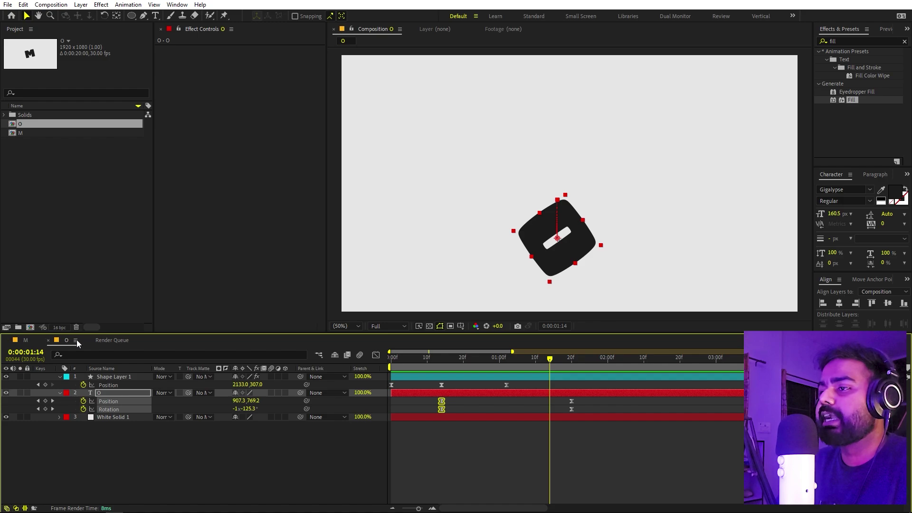
{"action": "key", "text": "space"}
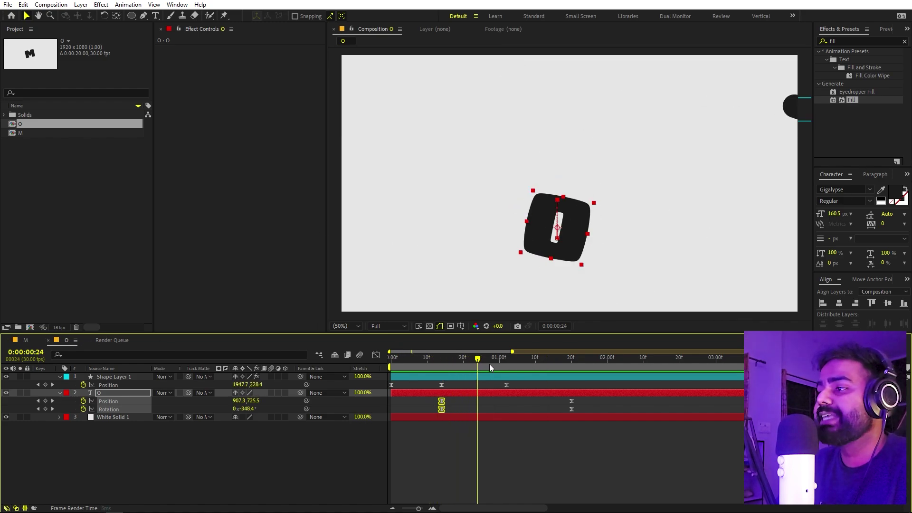
Duplicate the O composition, open the O 2 copy and go to the impact frame at 0:00:00:14
{"action": "left_click", "coordinate": [28, 176]}
{"action": "left_click", "coordinate": [21, 125]}
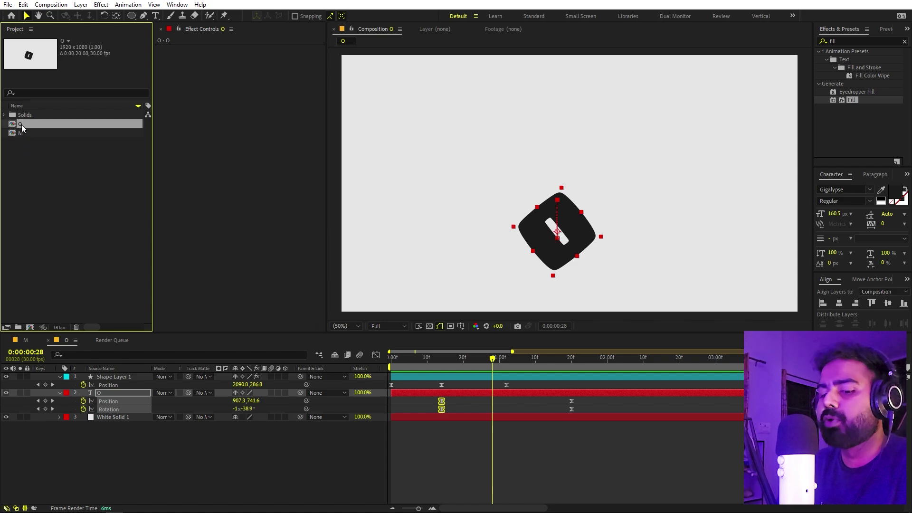
{"action": "double_click", "coordinate": [21, 124]}
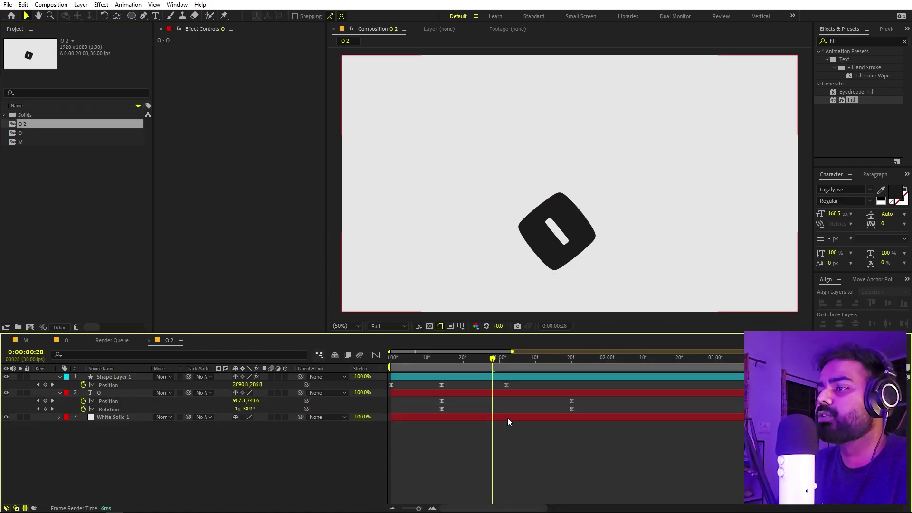
{"action": "left_click_drag", "start_coordinate": [485, 357], "coordinate": [446, 374]}
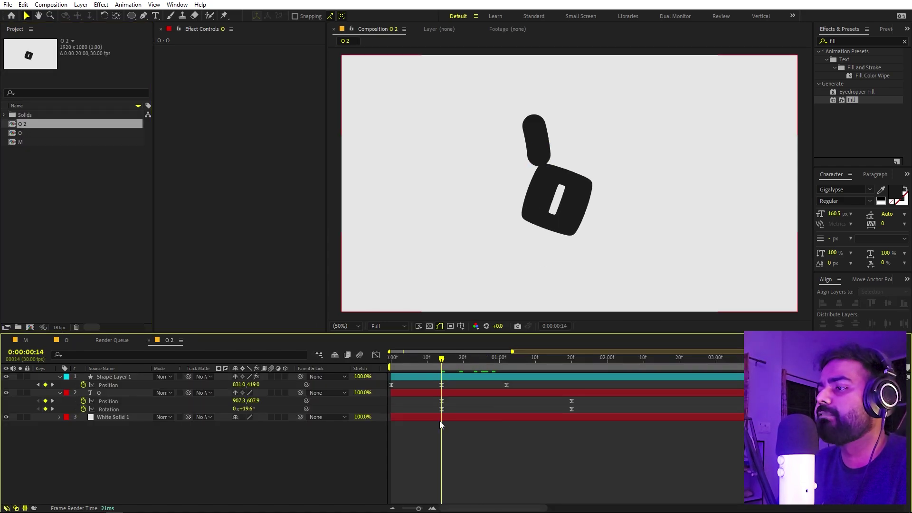
Change the letter in the O 2 composition from O to T
{"action": "double_click", "coordinate": [98, 392]}
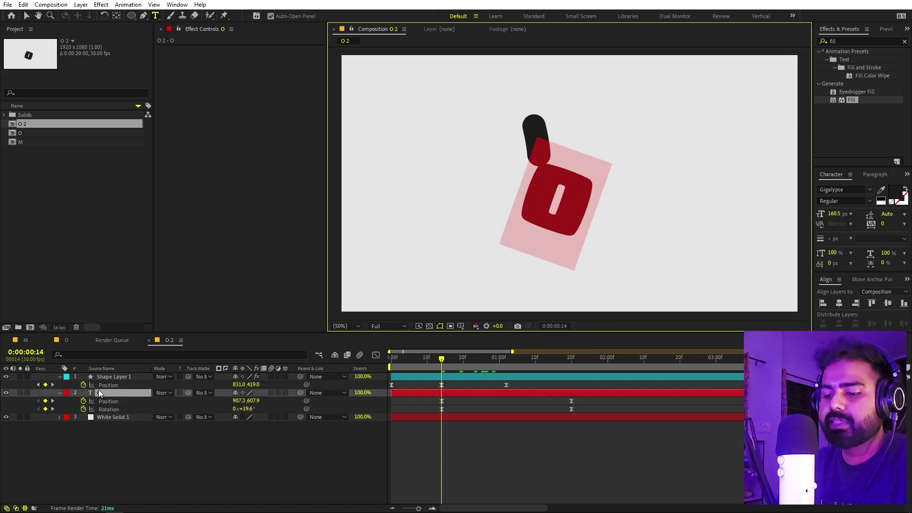
{"action": "type", "text": "T"}
{"action": "left_click", "coordinate": [525, 477]}
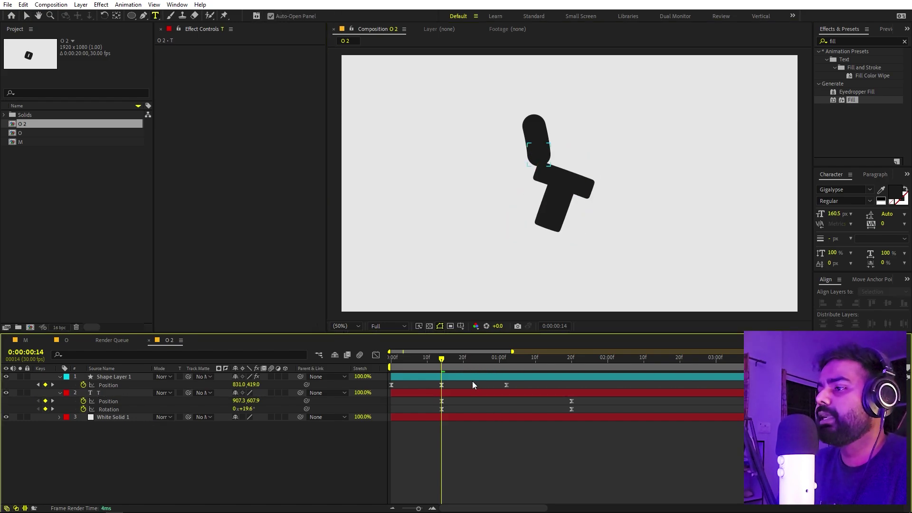
Remove all Position and Rotation keyframes from the T layer
{"action": "left_click", "coordinate": [447, 392]}
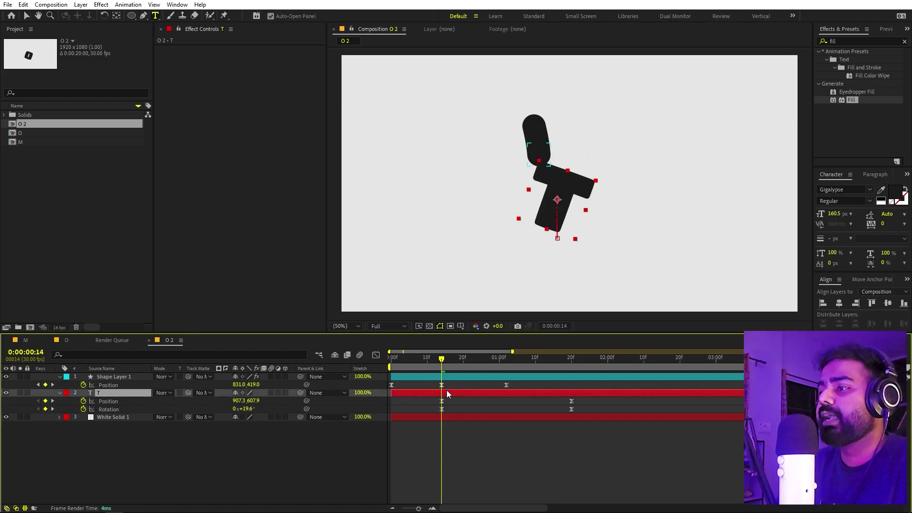
{"action": "left_click", "coordinate": [83, 401]}
{"action": "left_click", "coordinate": [83, 409]}
{"action": "left_click", "coordinate": [238, 455]}
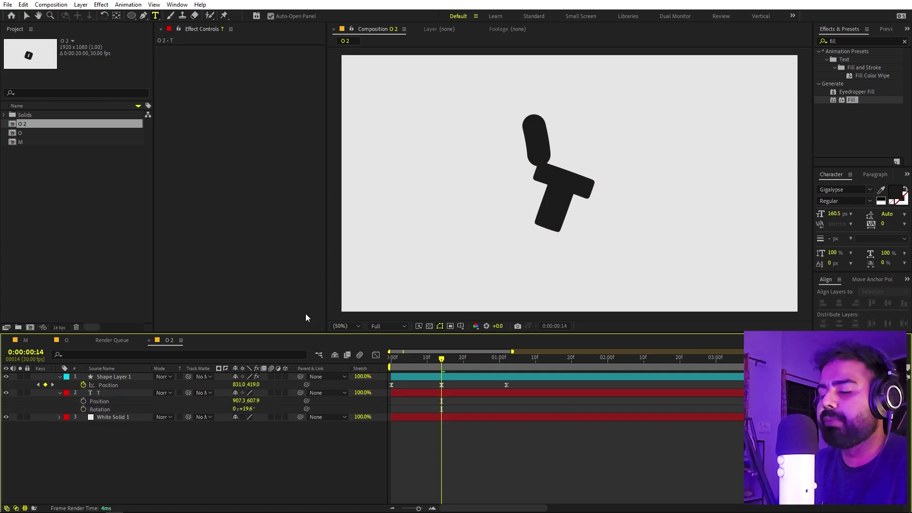
Rotate the T to about -25.4° and move it to about 1027.3, 493.9, touching the circle's impact point
{"action": "key", "text": "v"}
{"action": "left_click", "coordinate": [565, 216]}
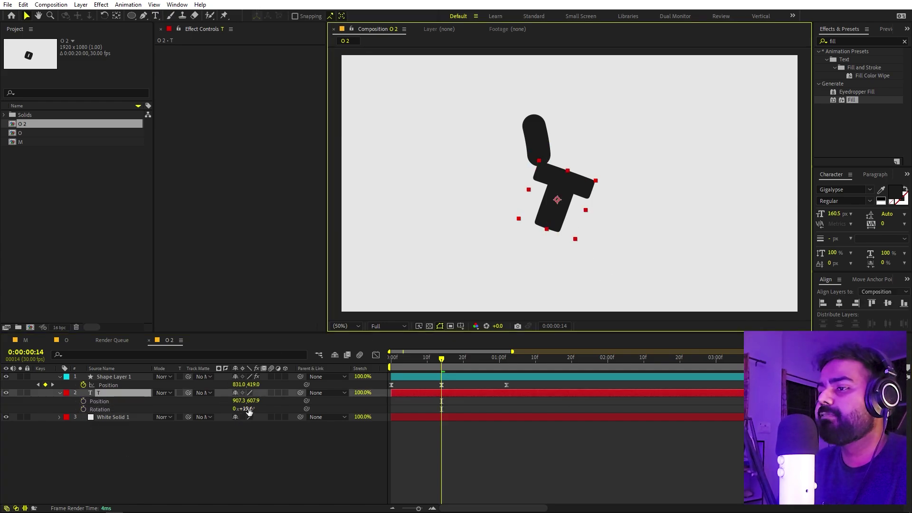
{"action": "left_click_drag", "start_coordinate": [249, 411], "coordinate": [227, 411]}
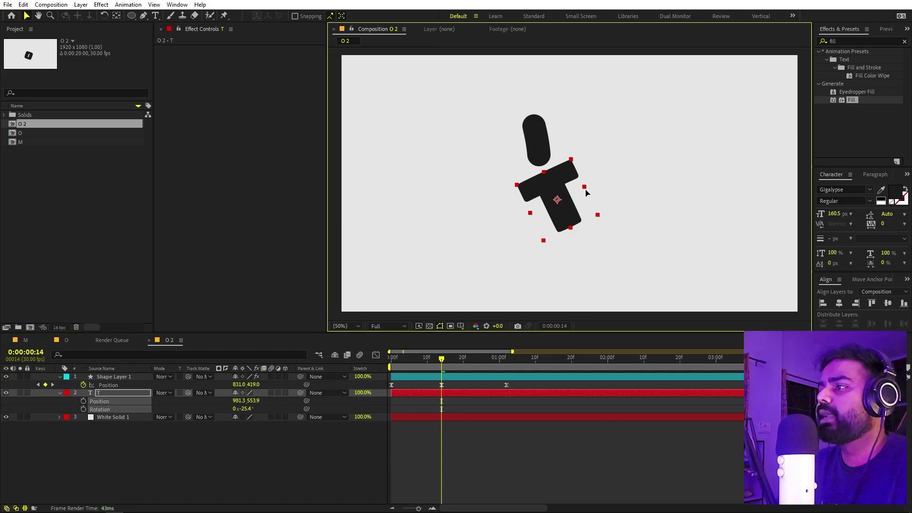
{"action": "left_click_drag", "start_coordinate": [548, 222], "coordinate": [577, 195]}
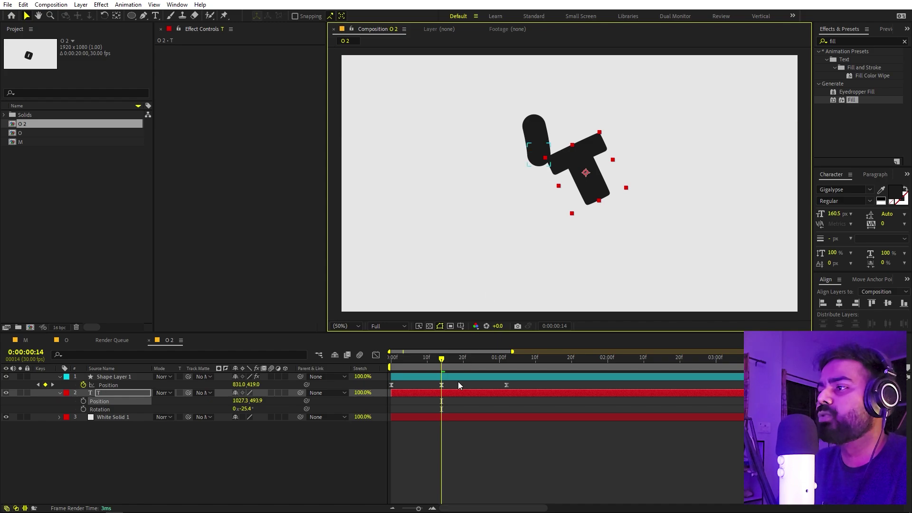
Move the circle's starting Position keyframe beyond the canvas's left edge to about -239, 259 and arch its incoming path toward the T
{"action": "left_click", "coordinate": [447, 376]}
{"action": "key", "text": "comma"}
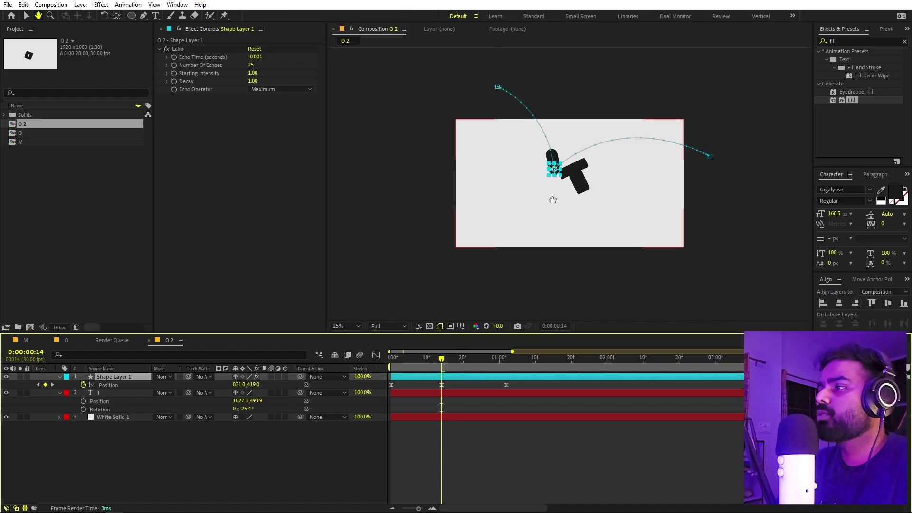
{"action": "left_click_drag", "start_coordinate": [525, 125], "coordinate": [526, 135]}
{"action": "left_click_drag", "start_coordinate": [499, 95], "coordinate": [427, 161]}
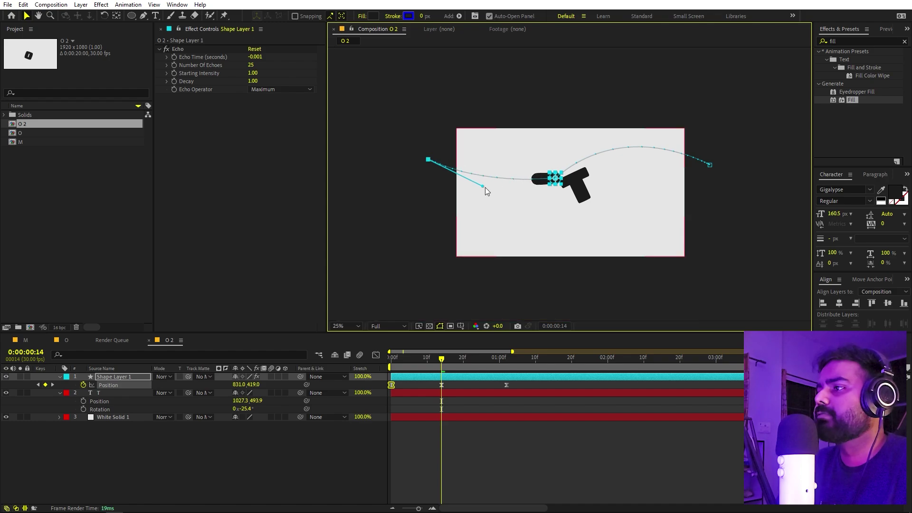
{"action": "left_click_drag", "start_coordinate": [486, 187], "coordinate": [496, 154]}
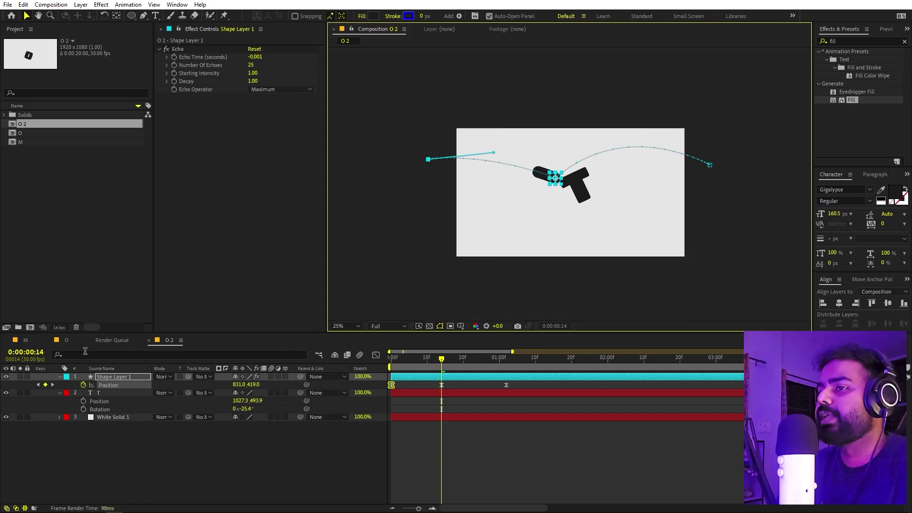
Check the timing in the O composition and rename the O 2 composition as T
{"action": "left_click", "coordinate": [67, 340]}
{"action": "left_click_drag", "start_coordinate": [474, 362], "coordinate": [502, 374]}
{"action": "left_click", "coordinate": [168, 340]}
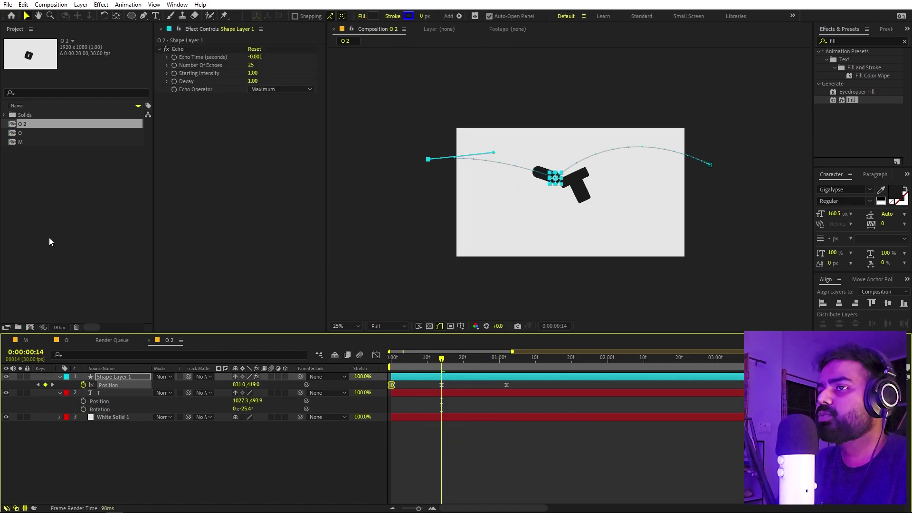
{"action": "left_click", "coordinate": [24, 125]}
{"action": "key", "text": "Return"}
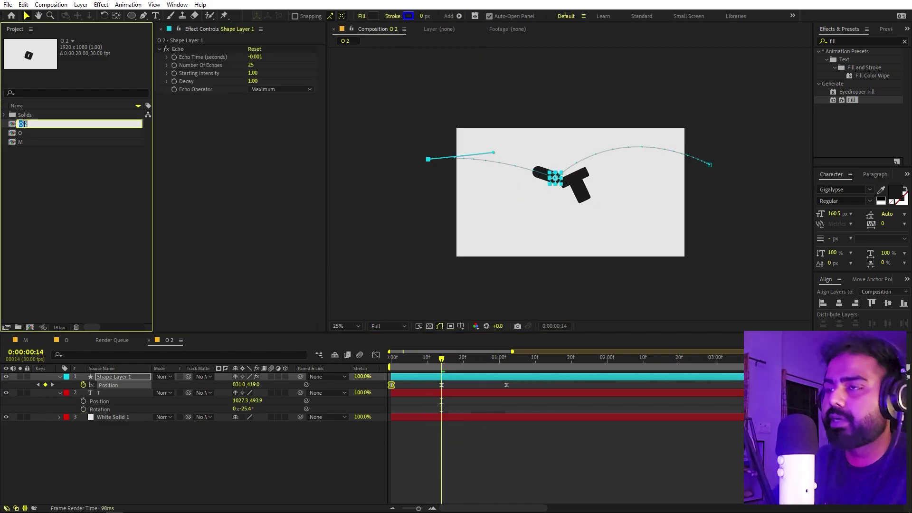
{"action": "type", "text": "T"}
{"action": "left_click", "coordinate": [79, 217]}
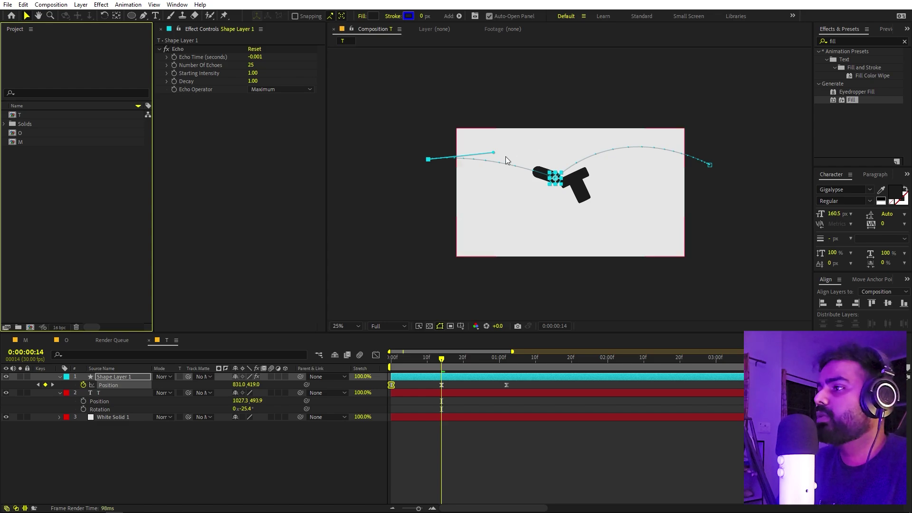
Move the circle's exit keyframe at 0:00:01:02 below the canvas to about 225, 1383, curve its outgoing path and preview the bounce
{"action": "left_click_drag", "start_coordinate": [491, 145], "coordinate": [490, 143]}
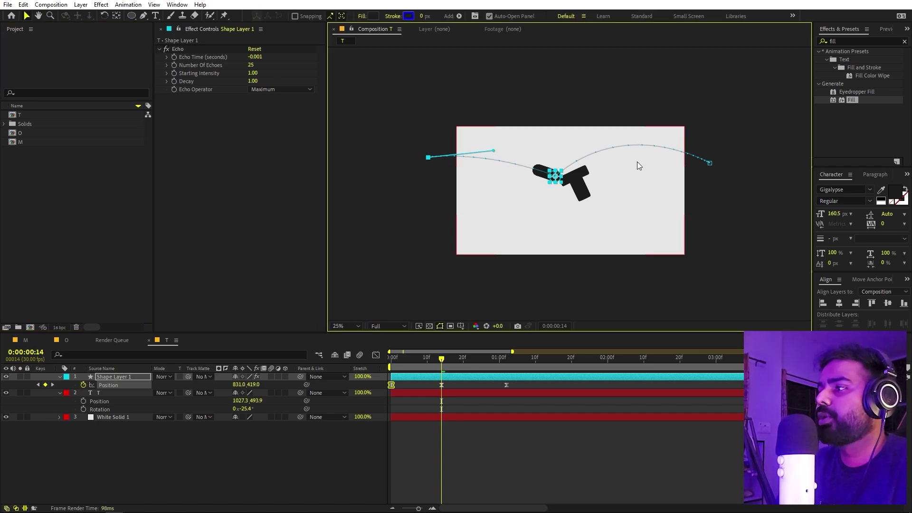
{"action": "left_click_drag", "start_coordinate": [460, 363], "coordinate": [507, 363]}
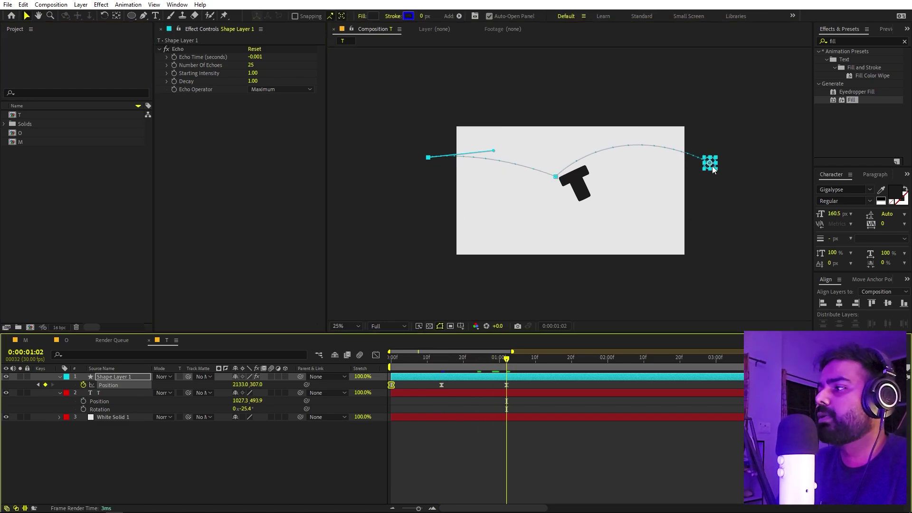
{"action": "left_click_drag", "start_coordinate": [712, 169], "coordinate": [493, 303]}
{"action": "left_click_drag", "start_coordinate": [387, 252], "coordinate": [489, 185]}
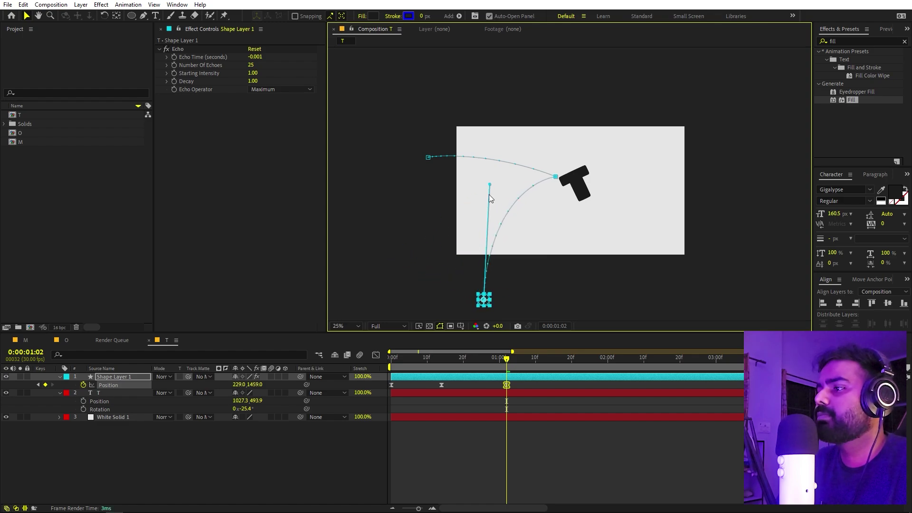
{"action": "key", "text": "space"}
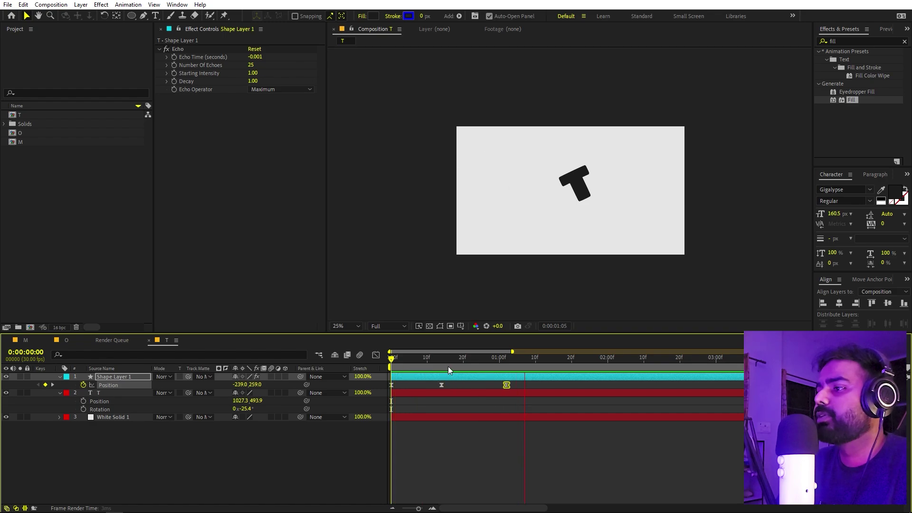
{"action": "key", "text": "space"}
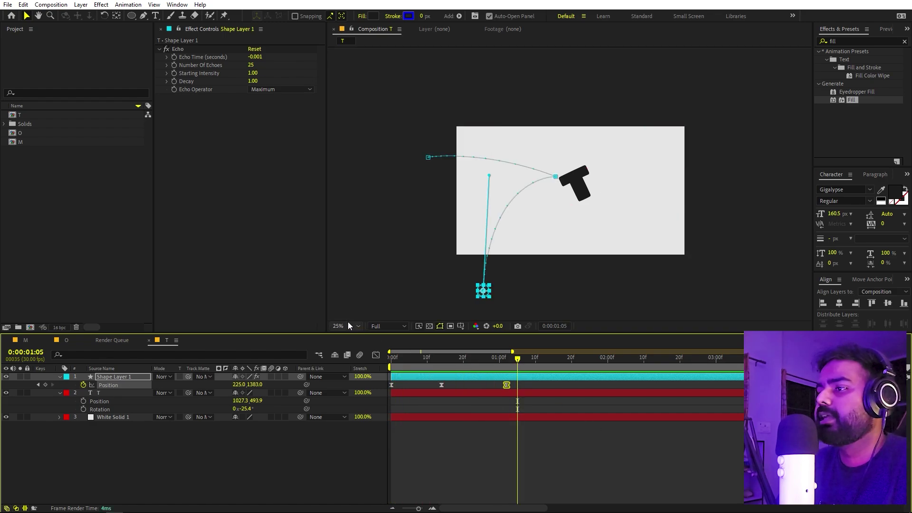
{"action": "left_click", "coordinate": [347, 324]}
{"action": "left_click", "coordinate": [372, 343]}
{"action": "key", "text": "space"}
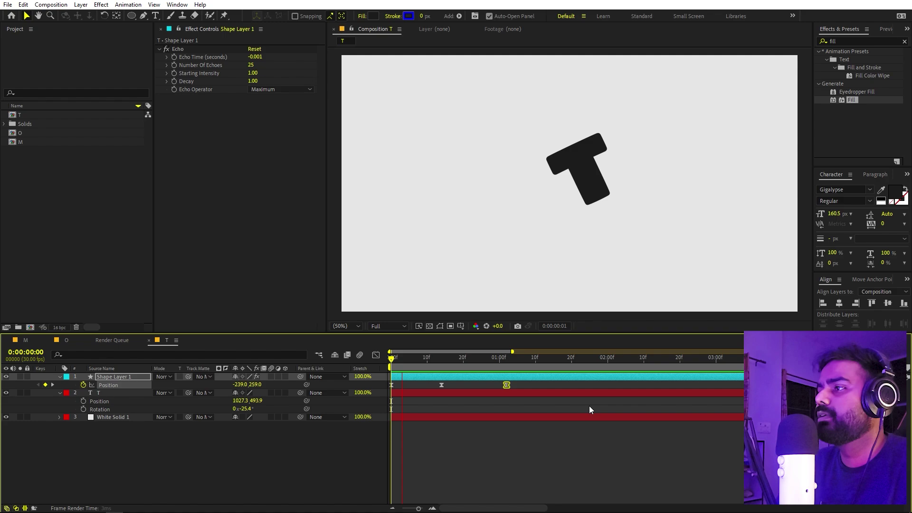
{"action": "key", "text": "space"}
Try shifting the circle's impact and exit Position keyframes about four frames later and preview the timing
{"action": "left_click", "coordinate": [441, 385], "text": "shift"}
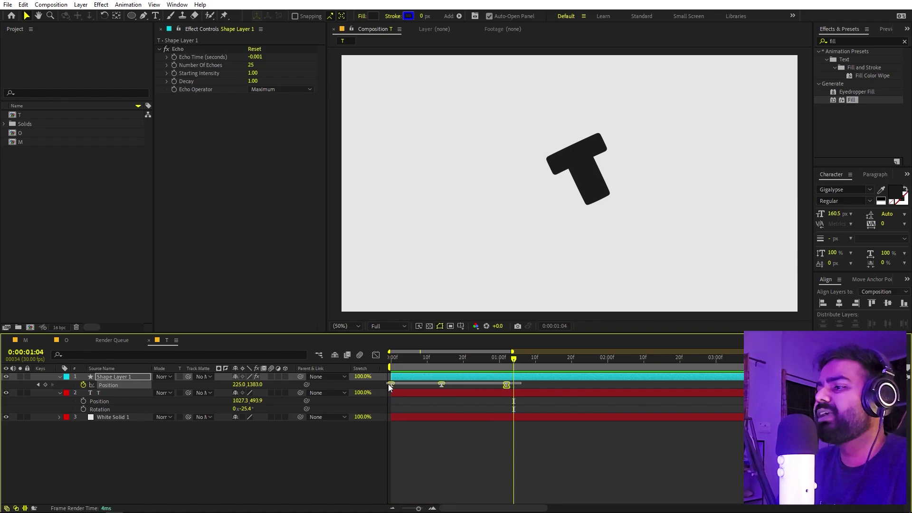
{"action": "left_click_drag", "start_coordinate": [444, 384], "coordinate": [456, 384]}
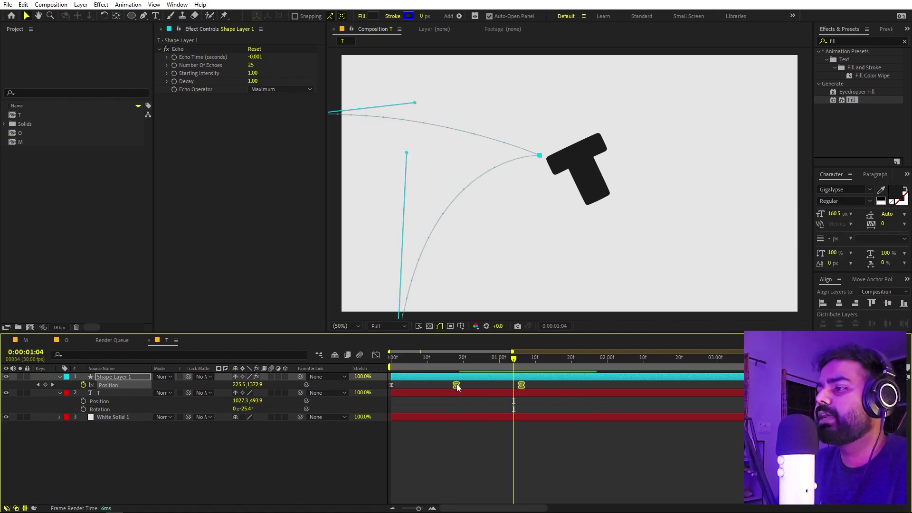
{"action": "key", "text": "Home"}
{"action": "key", "text": "space"}
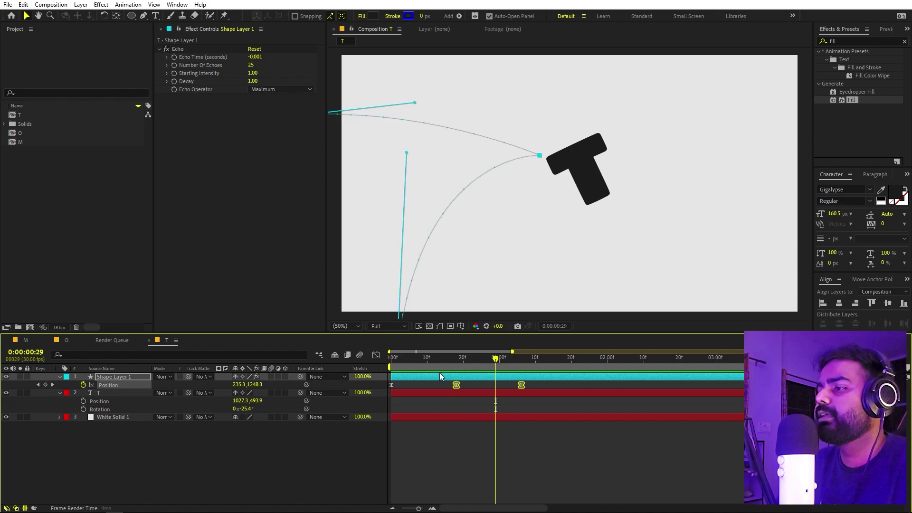
{"action": "key", "text": "ctrl+z"}
Move the circle's impact Position keyframe earlier to 0:00:00:11 and preview the faster approach
{"action": "left_click", "coordinate": [446, 386]}
{"action": "left_click_drag", "start_coordinate": [443, 385], "coordinate": [435, 387]}
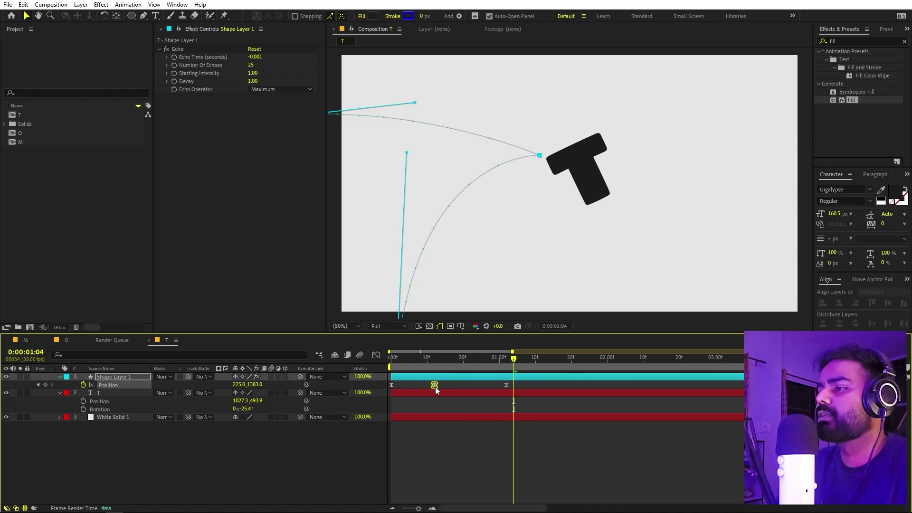
{"action": "key", "text": "space"}
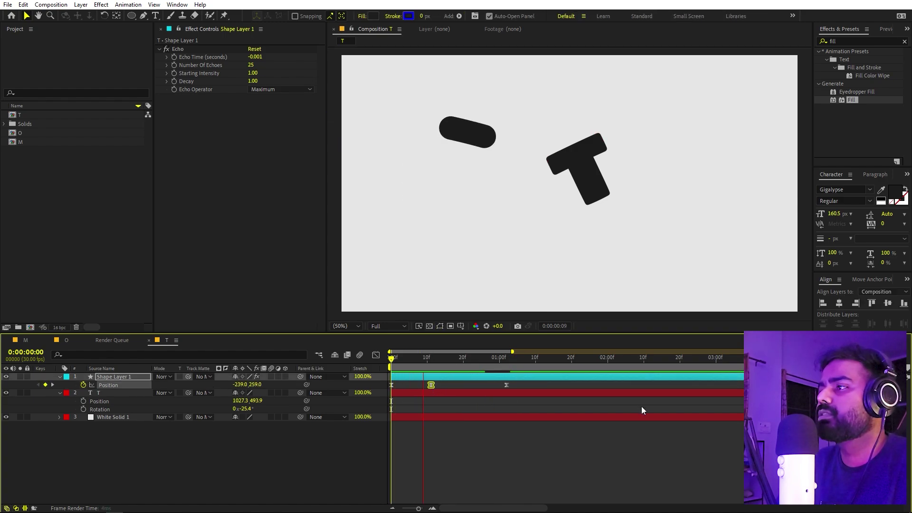
{"action": "key", "text": "space"}
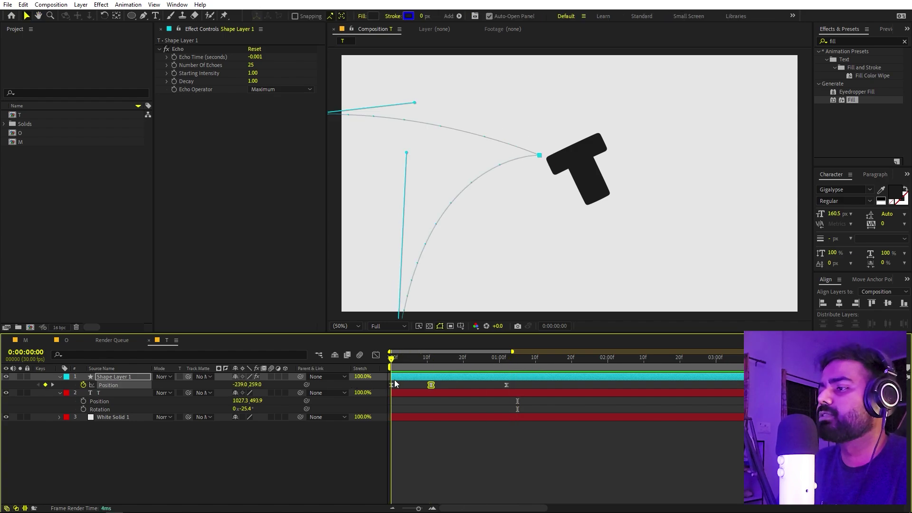
Keyframe the T's Position and Rotation at the 0:00:00:11 impact, and at 0:00:01:02 set them to 1523.3, 493.9 and 1x+225.6°
{"action": "key", "text": "k"}
{"action": "left_click_drag", "start_coordinate": [80, 402], "coordinate": [81, 412]}
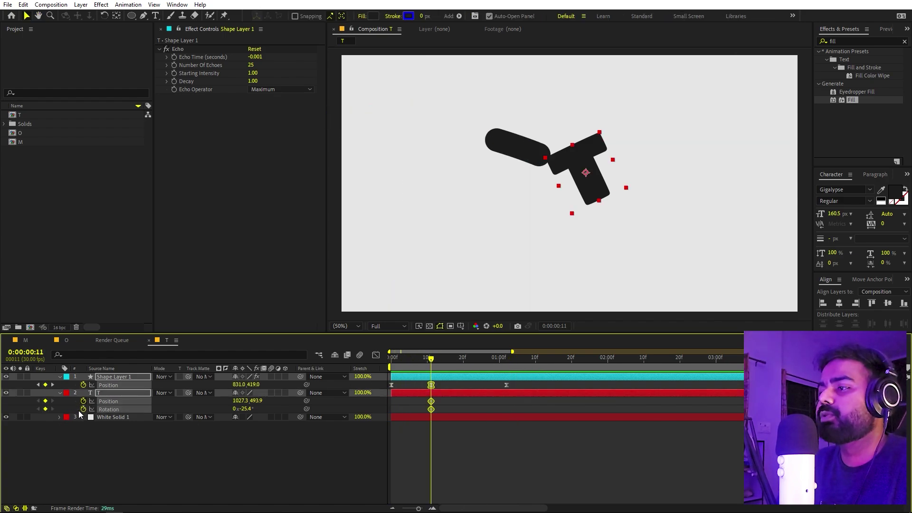
{"action": "left_click", "coordinate": [504, 365]}
{"action": "left_click", "coordinate": [207, 457]}
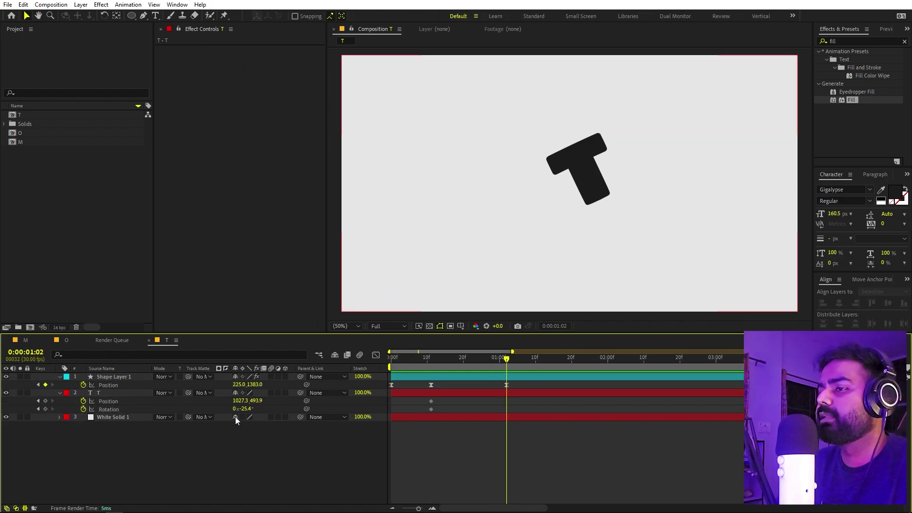
{"action": "left_click_drag", "start_coordinate": [246, 409], "coordinate": [311, 404]}
{"action": "left_click_drag", "start_coordinate": [241, 403], "coordinate": [403, 415]}
Apply Easy Ease to the T's Position and Rotation keyframes and reshape their graph curves for a fast start and slow settle
{"action": "key", "text": "F9"}
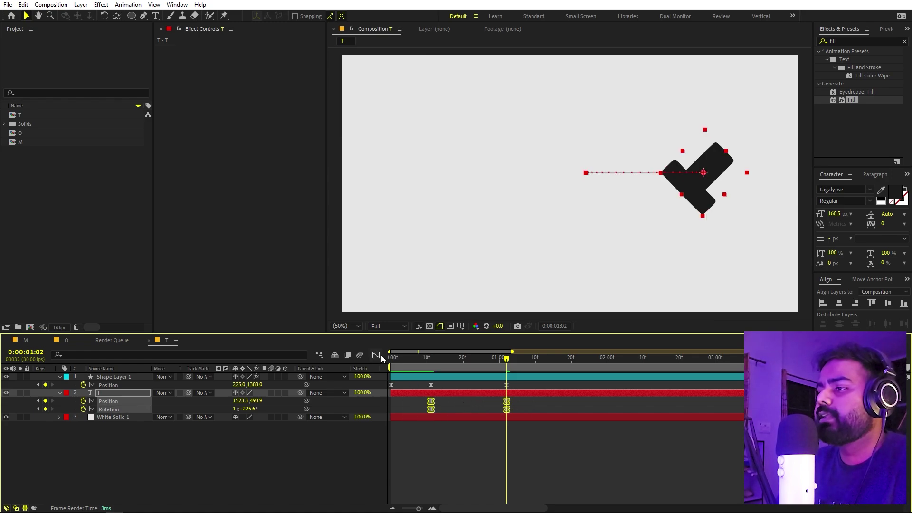
{"action": "left_click", "coordinate": [375, 356]}
{"action": "left_click_drag", "start_coordinate": [494, 477], "coordinate": [430, 453]}
{"action": "left_click", "coordinate": [376, 355]}
Delay the T's ending Position and Rotation keyframes to about 0:00:01:14 and preview the reaction
{"action": "mouse_move", "coordinate": [531, 397]}
{"action": "left_mouse_down"}
{"action": "mouse_move", "coordinate": [485, 415]}
{"action": "mouse_move", "coordinate": [603, 404]}
{"action": "mouse_move", "coordinate": [539, 394]}
{"action": "left_mouse_up"}
{"action": "key", "text": "space"}
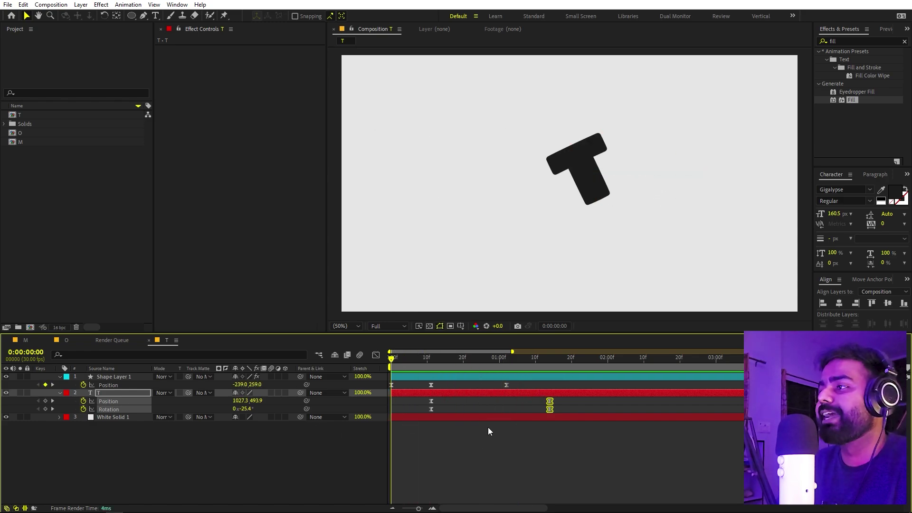
{"action": "key", "text": "space"}
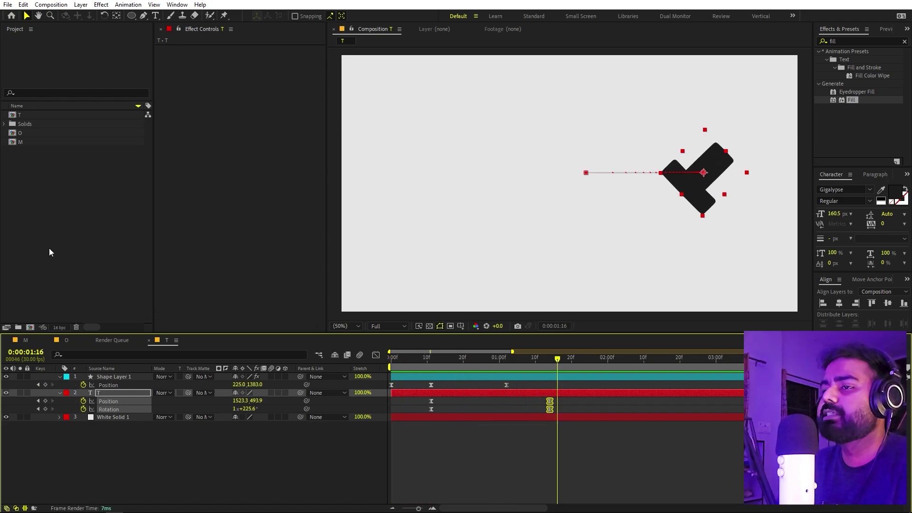
{"action": "left_click", "coordinate": [49, 248]}
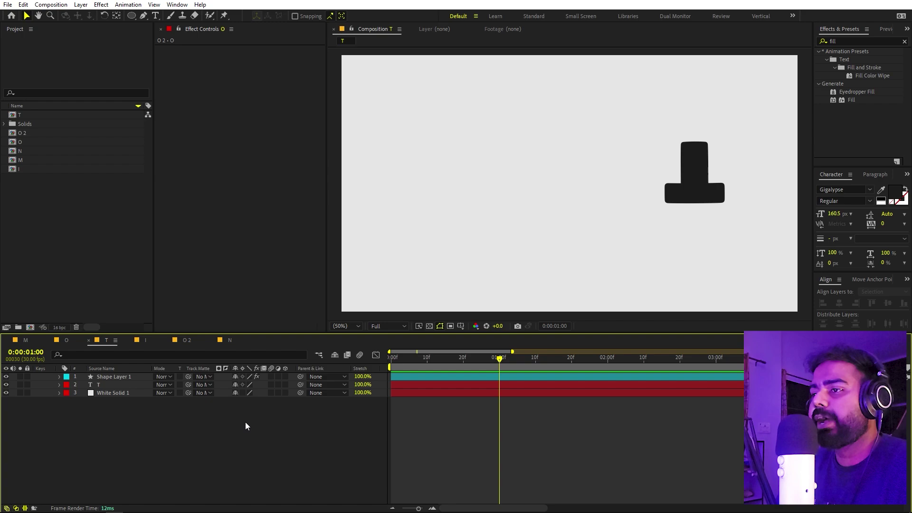
Review the I, O 2 and N letter compositions, including the MOTION text layer and the separate tilted N
{"action": "left_click", "coordinate": [145, 339]}
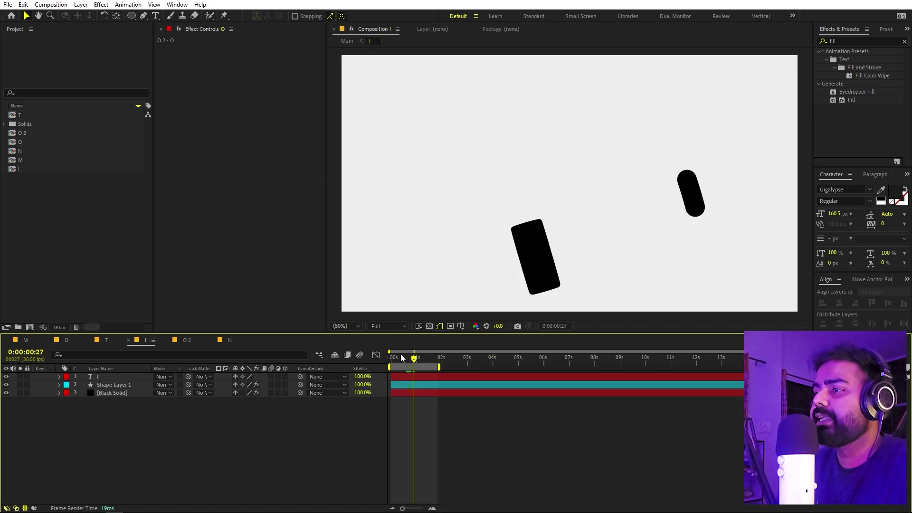
{"action": "left_click_drag", "start_coordinate": [412, 361], "coordinate": [532, 373]}
{"action": "left_click", "coordinate": [186, 340]}
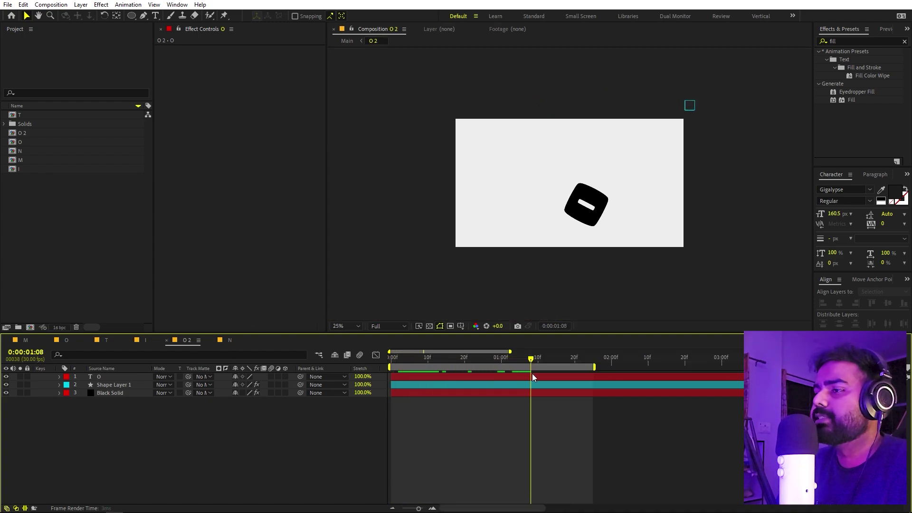
{"action": "left_click", "coordinate": [221, 340]}
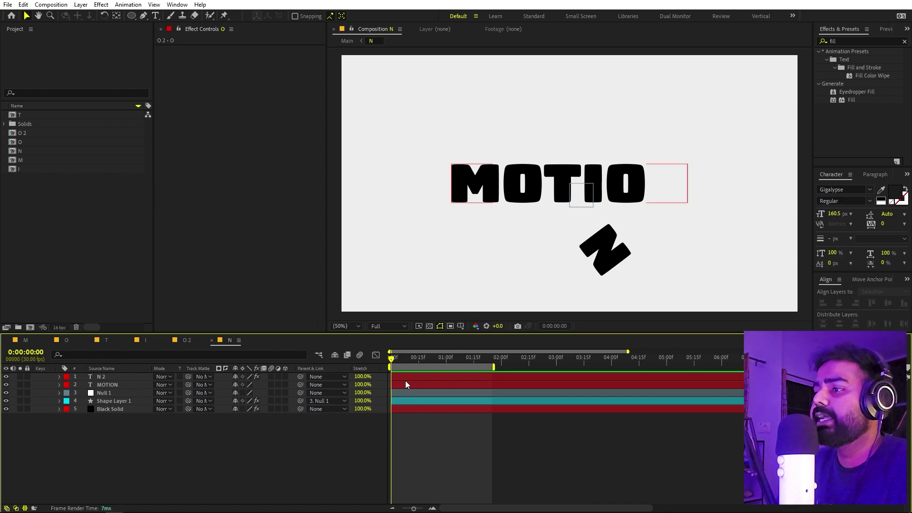
{"action": "left_click", "coordinate": [470, 179]}
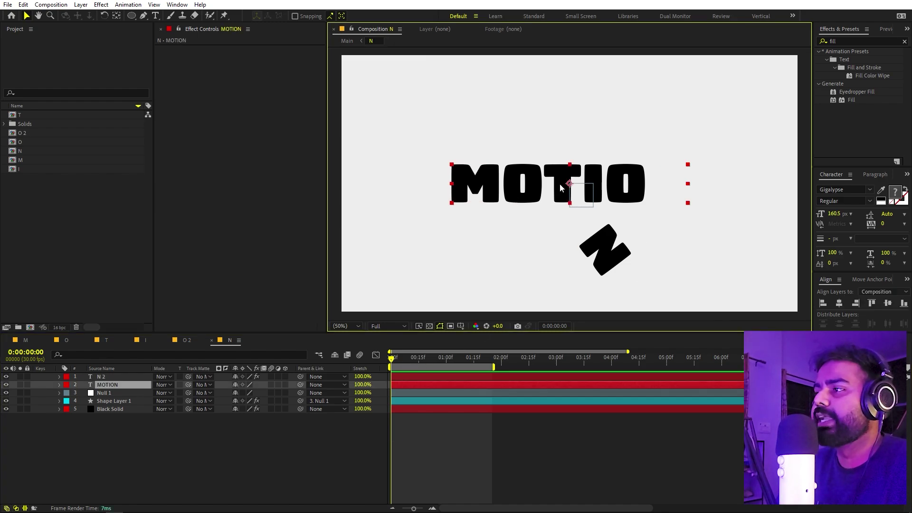
{"action": "left_click", "coordinate": [599, 418]}
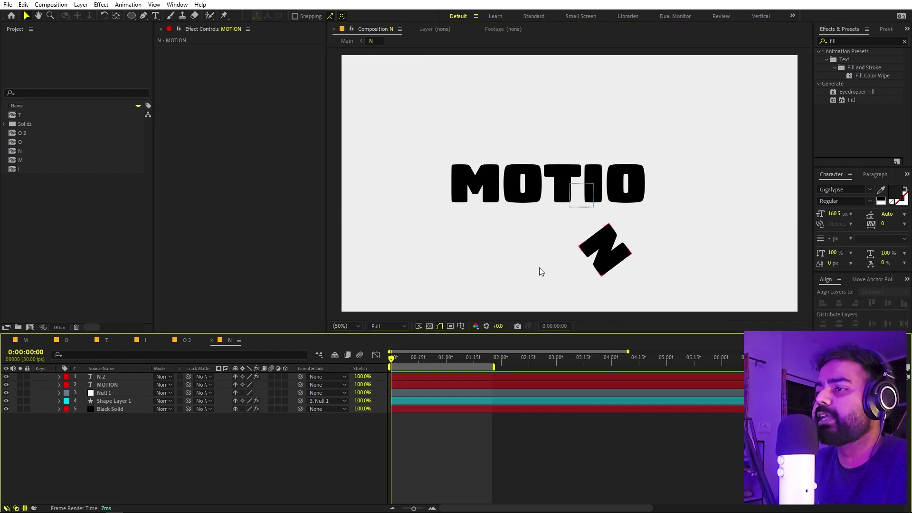
Scrub through the second O's bounce, and examine the circle's motion path and the N joining the MOTION text
{"action": "left_click", "coordinate": [185, 340]}
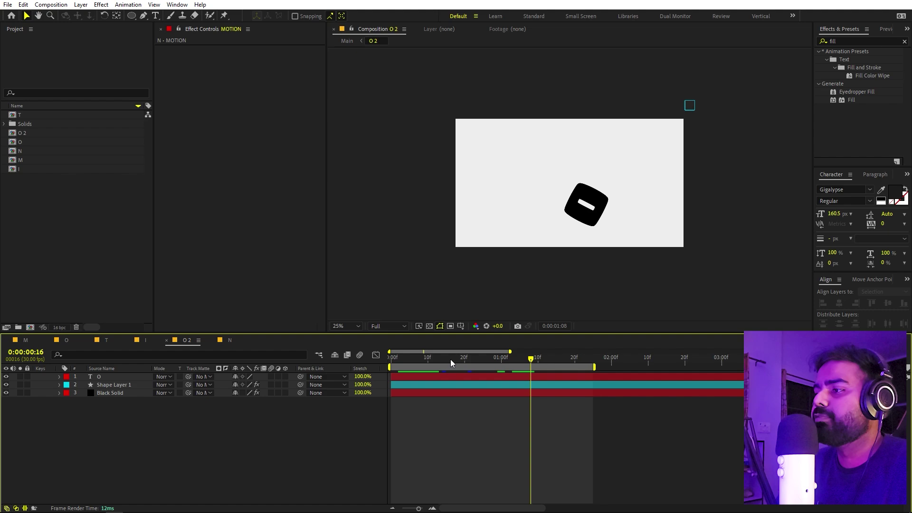
{"action": "left_click_drag", "start_coordinate": [405, 360], "coordinate": [461, 365]}
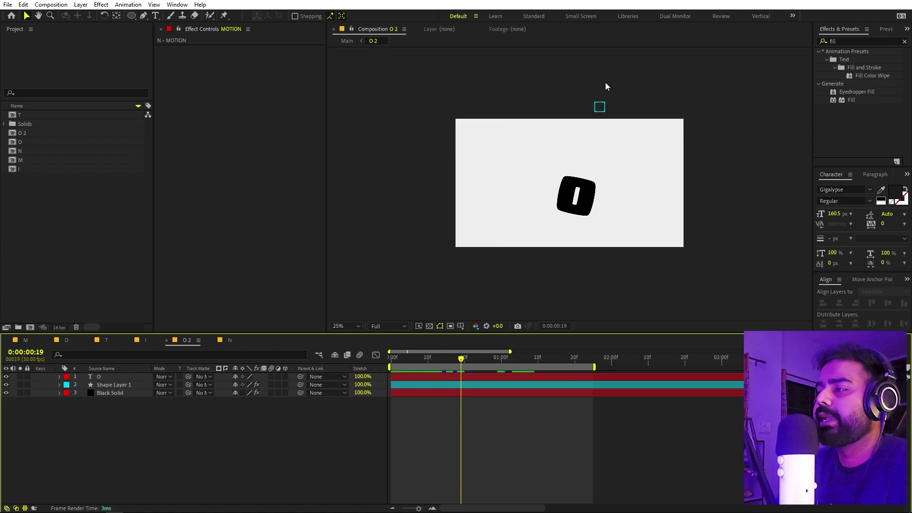
{"action": "left_click", "coordinate": [230, 340]}
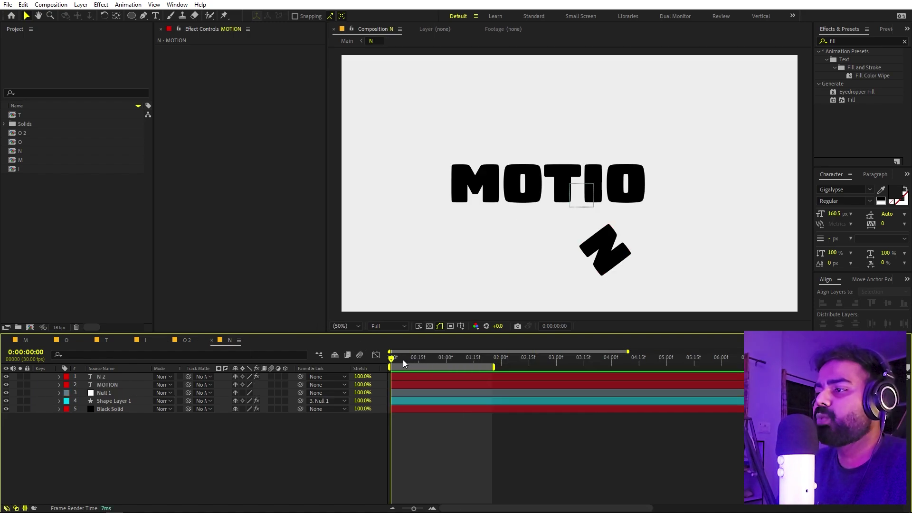
{"action": "left_click_drag", "start_coordinate": [395, 360], "coordinate": [433, 361]}
{"action": "left_click", "coordinate": [447, 399]}
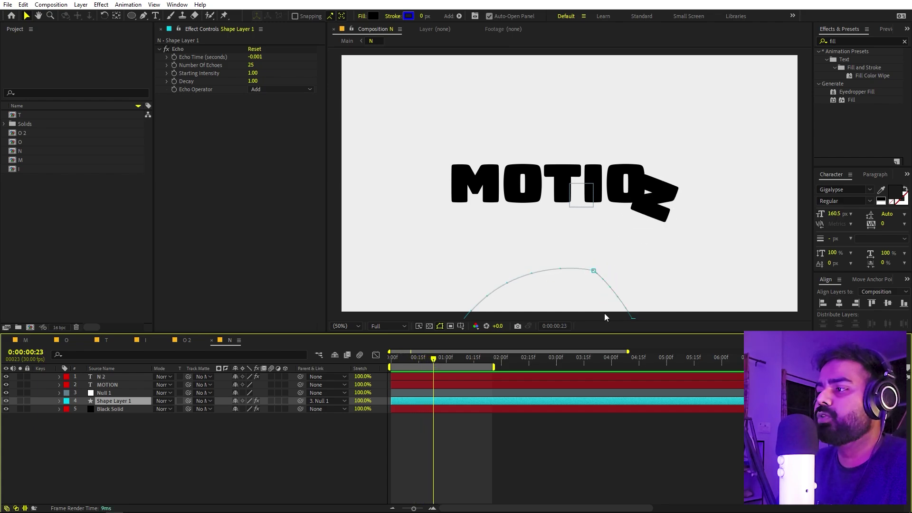
{"action": "key", "text": "space"}
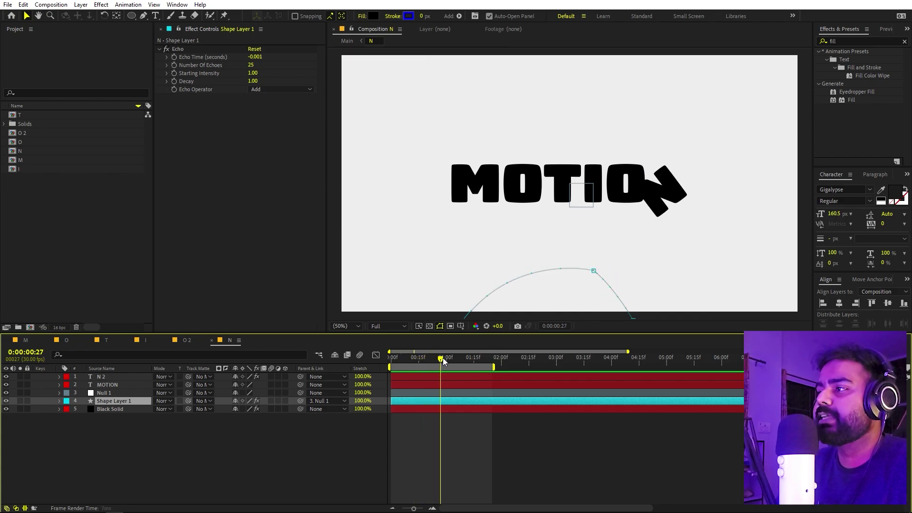
{"action": "key", "text": "Home"}
{"action": "key", "text": "space"}
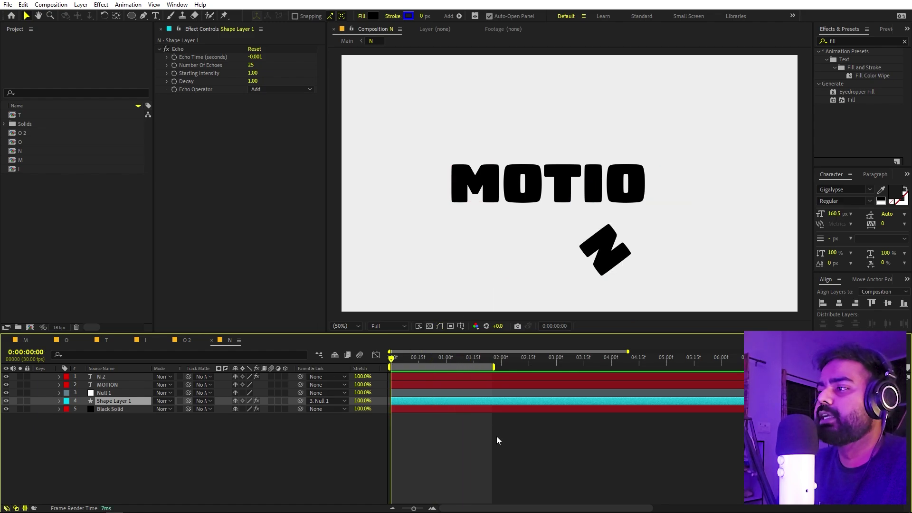
Preview the N composition's ending, and scrub through the M composition to review its animation
{"action": "key", "text": "space"}
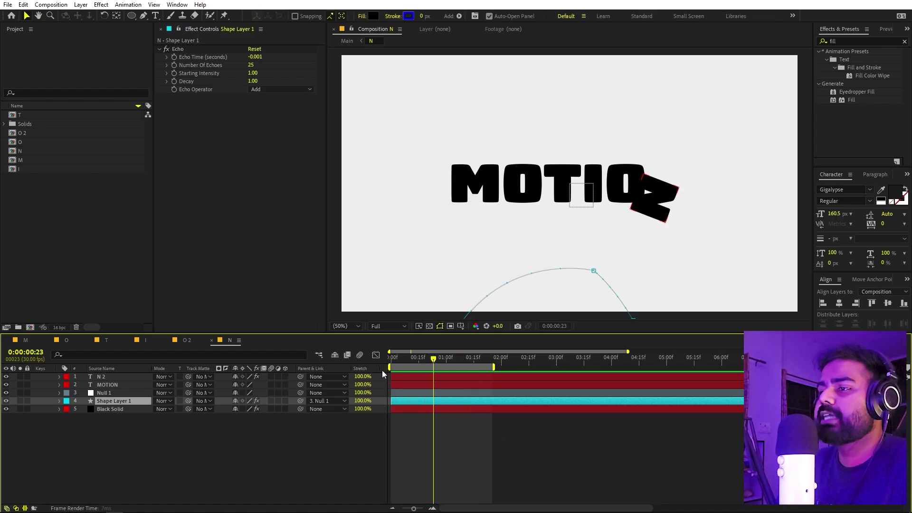
{"action": "left_click", "coordinate": [505, 433]}
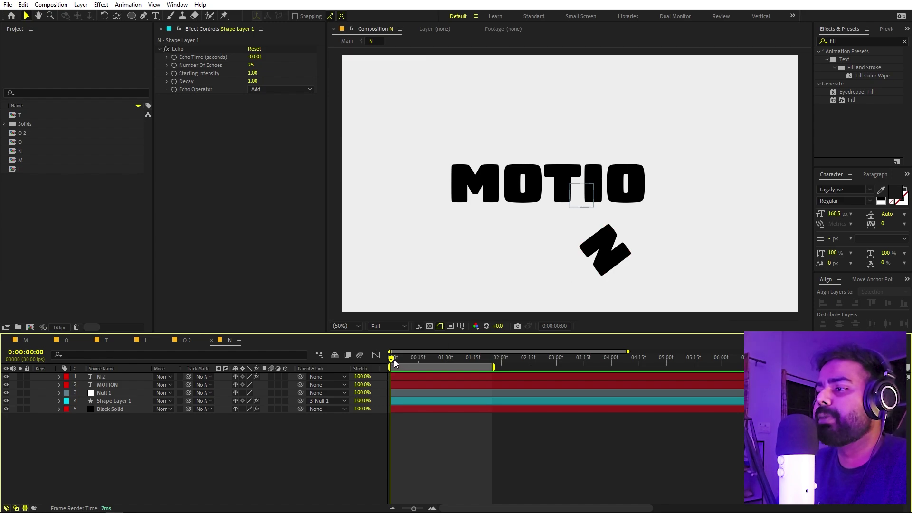
{"action": "left_click_drag", "start_coordinate": [394, 360], "coordinate": [563, 331]}
{"action": "left_click", "coordinate": [25, 340]}
{"action": "left_click_drag", "start_coordinate": [457, 363], "coordinate": [651, 361]}
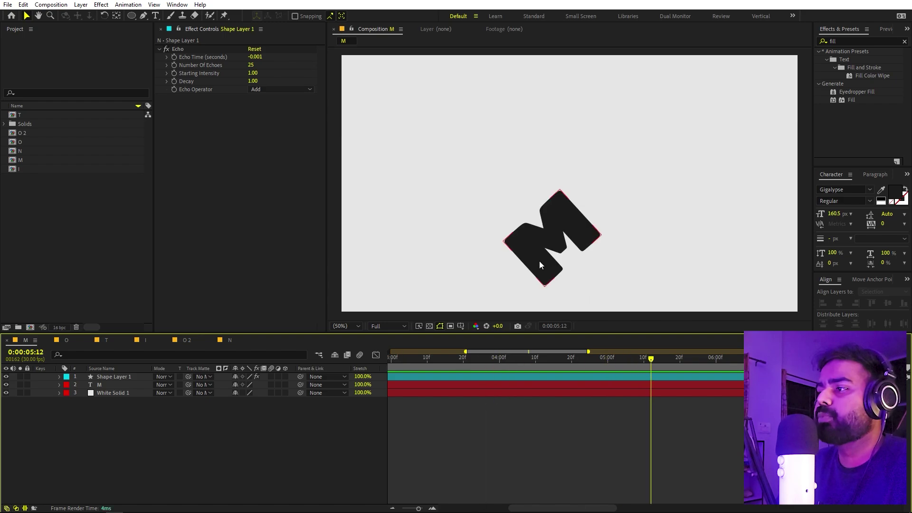
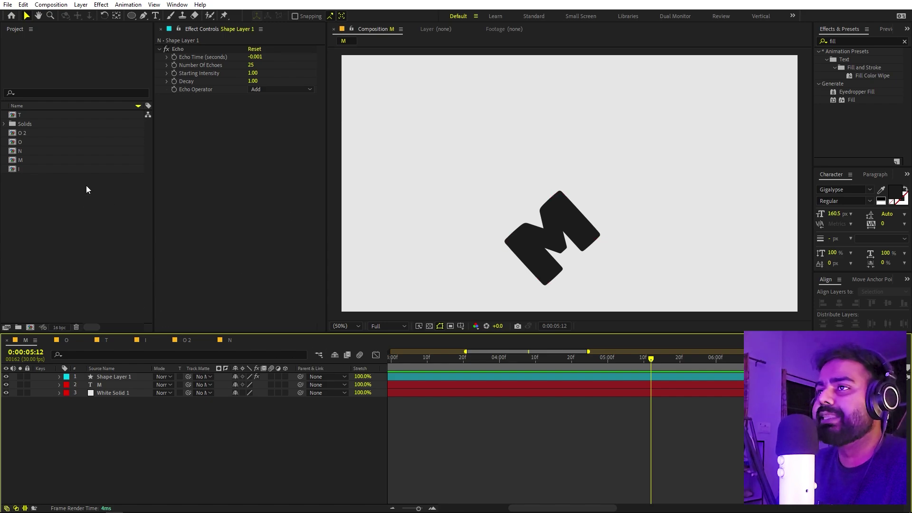
Create a new 1920x1080, 30 fps composition named Main with a 20-second duration
{"action": "left_click", "coordinate": [55, 6]}
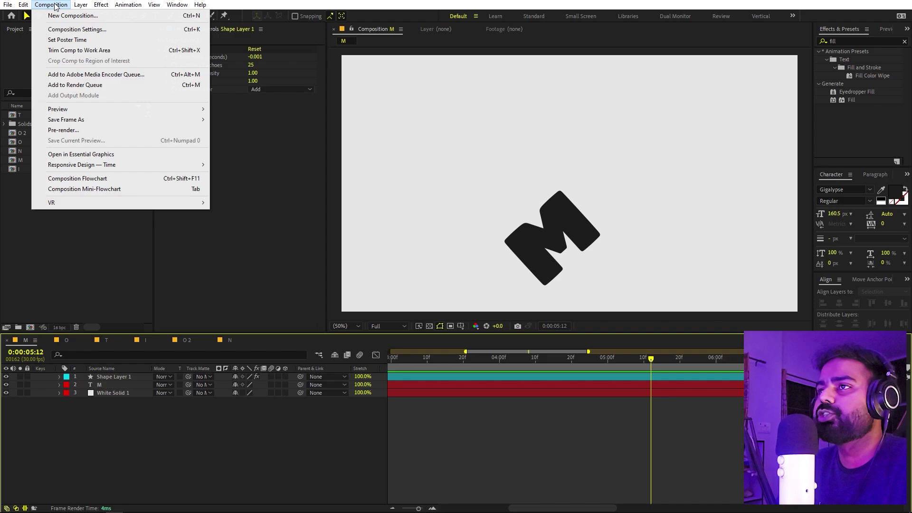
{"action": "left_click", "coordinate": [65, 17]}
{"action": "type", "text": "Jm"}
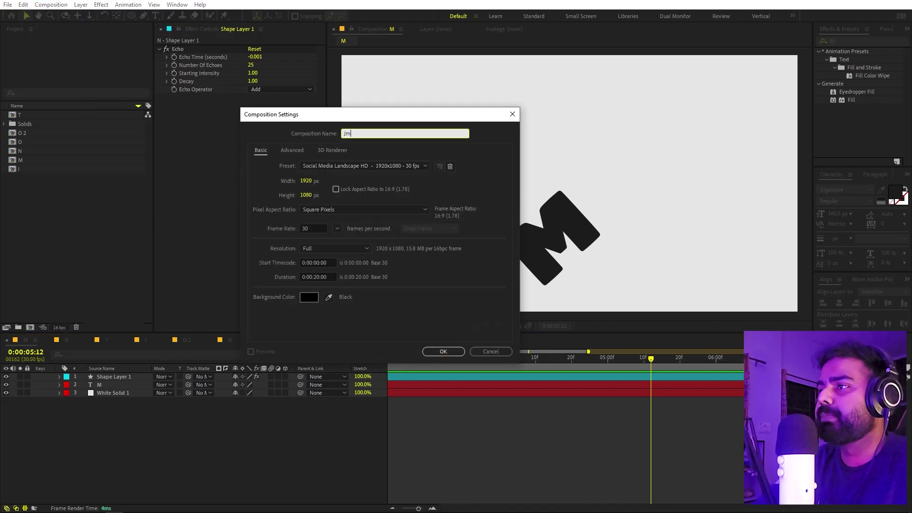
{"action": "type", "text": "Main"}
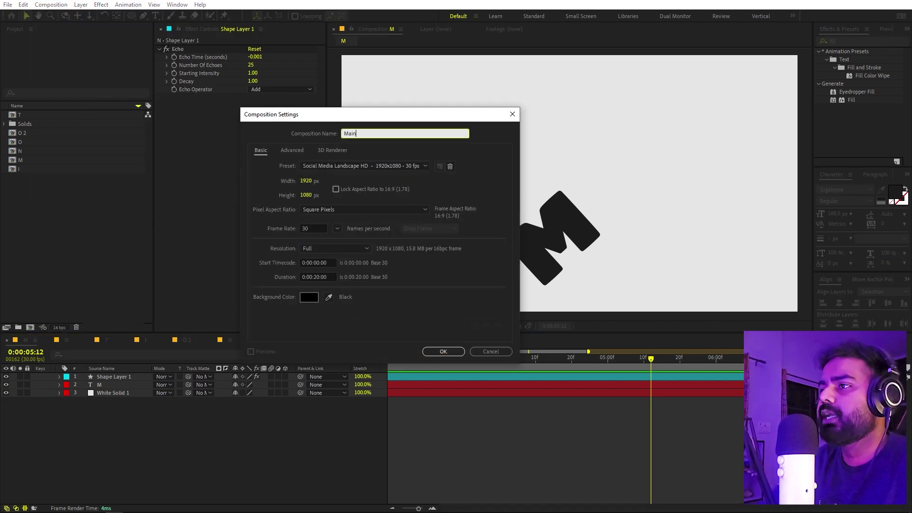
{"action": "left_click", "coordinate": [433, 350]}
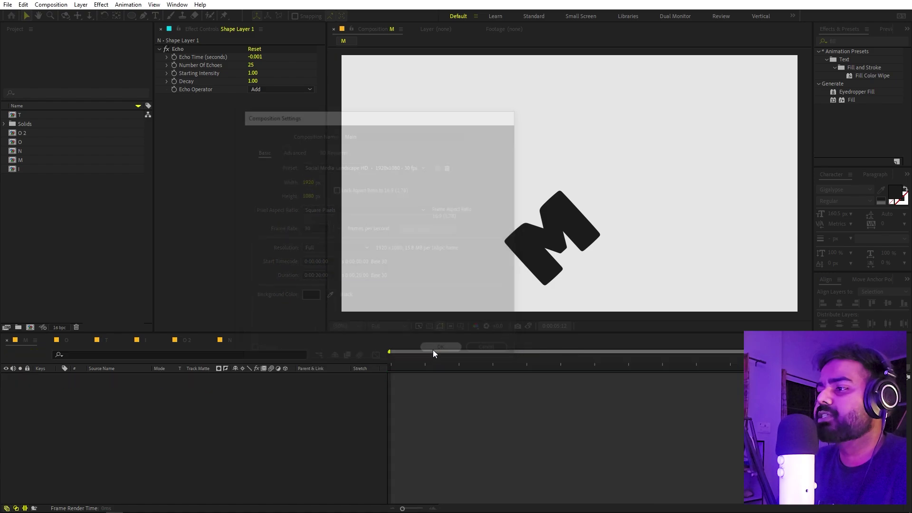
Add the M, O, T, I, O 2 and N compositions to Main, stacked with M lowest and N uppermost
{"action": "left_click_drag", "start_coordinate": [25, 171], "coordinate": [80, 411]}
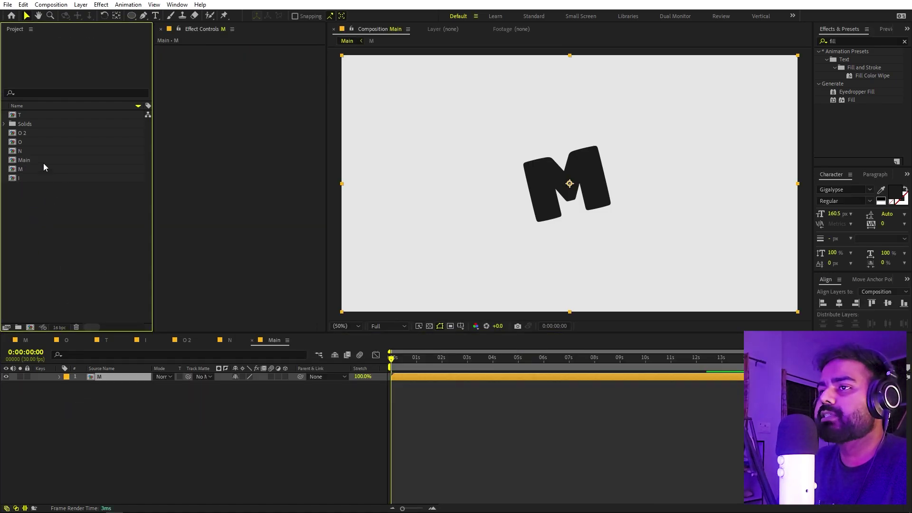
{"action": "left_click", "coordinate": [27, 143]}
{"action": "left_click_drag", "start_coordinate": [98, 364], "coordinate": [99, 373]}
{"action": "left_click_drag", "start_coordinate": [24, 116], "coordinate": [77, 329]}
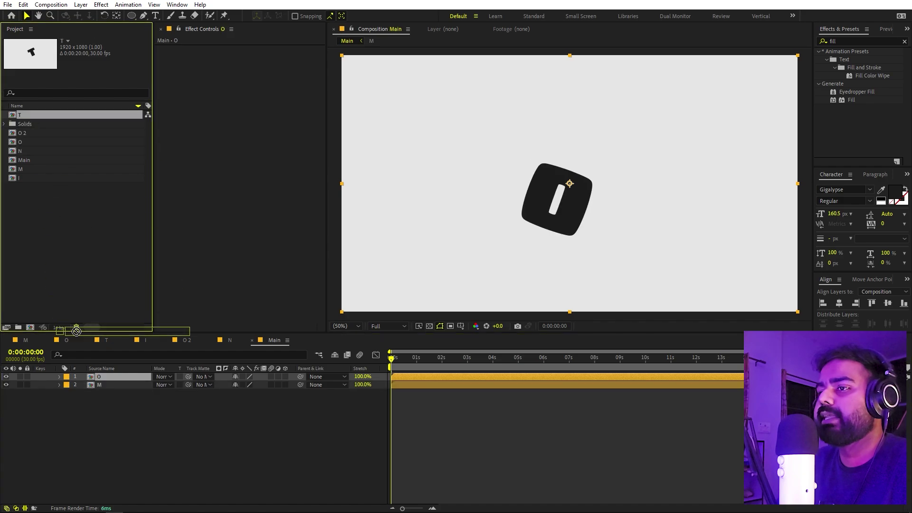
{"action": "left_click_drag", "start_coordinate": [77, 328], "coordinate": [92, 374]}
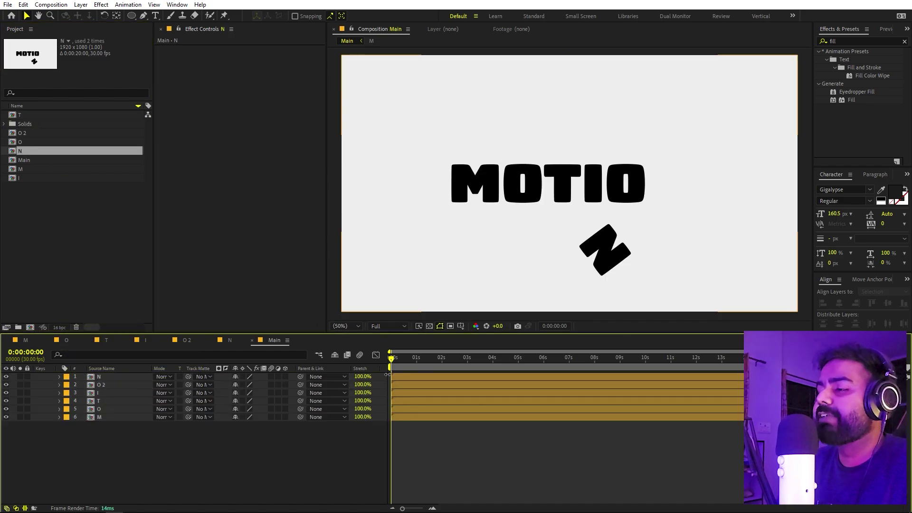
Shift the N, O 2, I, T and O layers several seconds later in time, leaving M at the start
{"action": "left_click_drag", "start_coordinate": [398, 377], "coordinate": [522, 378]}
{"action": "left_click_drag", "start_coordinate": [452, 385], "coordinate": [568, 385]}
{"action": "left_click_drag", "start_coordinate": [410, 393], "coordinate": [511, 394]}
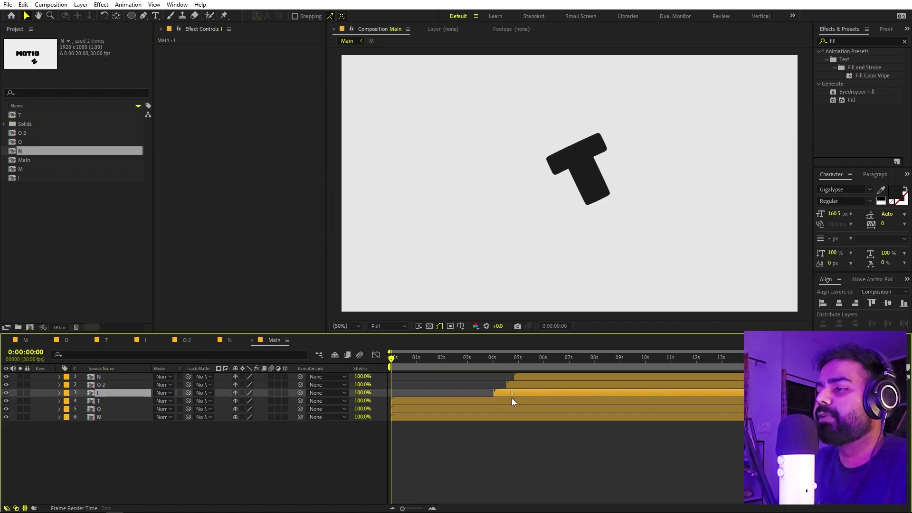
{"action": "left_click", "coordinate": [458, 400]}
{"action": "left_click_drag", "start_coordinate": [458, 403], "coordinate": [529, 402]}
{"action": "left_click", "coordinate": [418, 408]}
{"action": "left_click_drag", "start_coordinate": [418, 408], "coordinate": [590, 409]}
{"action": "left_click", "coordinate": [461, 456]}
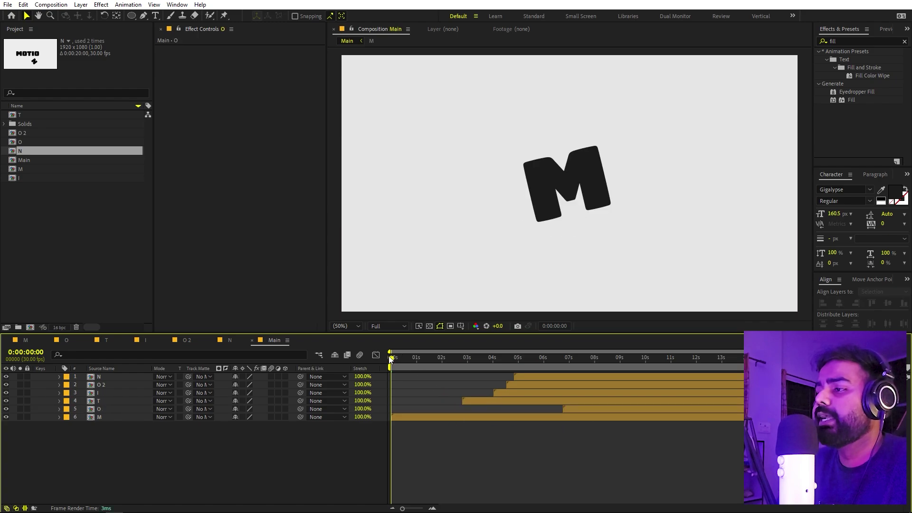
Preview the M animation, and shift and trim the O layer to start at 0:00:00:29 as the circle exits M
{"action": "key", "text": "space"}
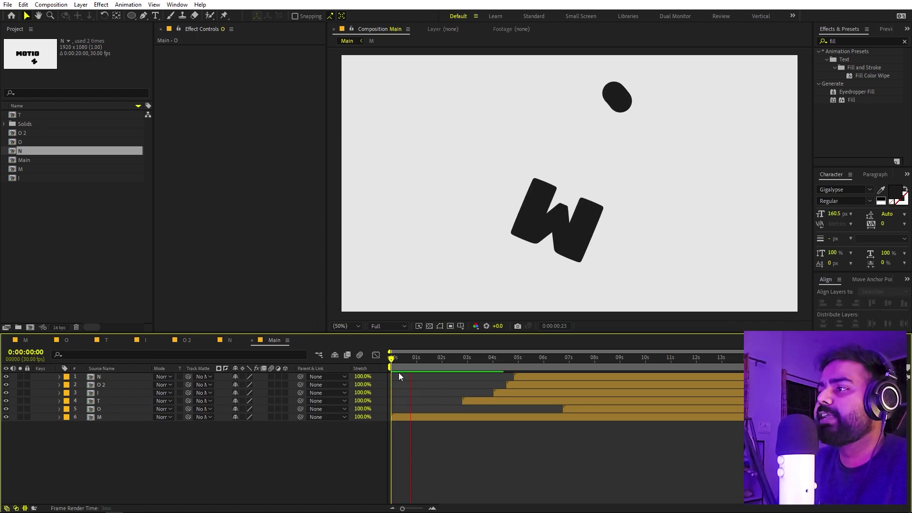
{"action": "left_click_drag", "start_coordinate": [411, 361], "coordinate": [417, 364]}
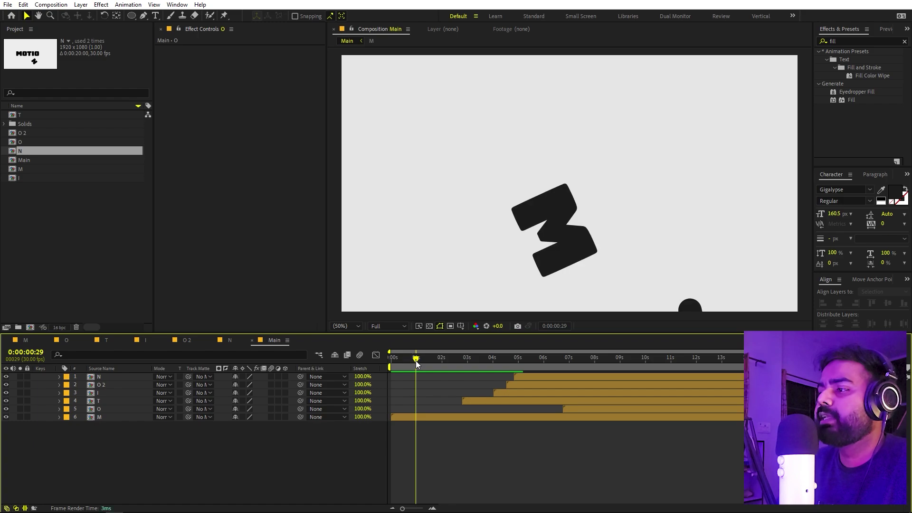
{"action": "left_click", "coordinate": [110, 408]}
{"action": "left_click_drag", "start_coordinate": [577, 412], "coordinate": [431, 409]}
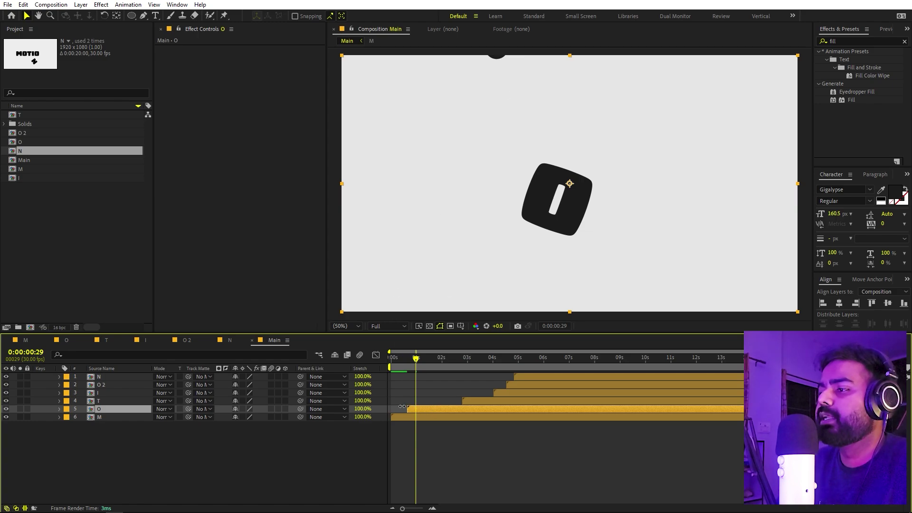
{"action": "left_click_drag", "start_coordinate": [402, 407], "coordinate": [419, 407]}
Preview the M to O transition, and shift and trim the T layer to start at 0:00:01:13
{"action": "key", "text": "Home"}
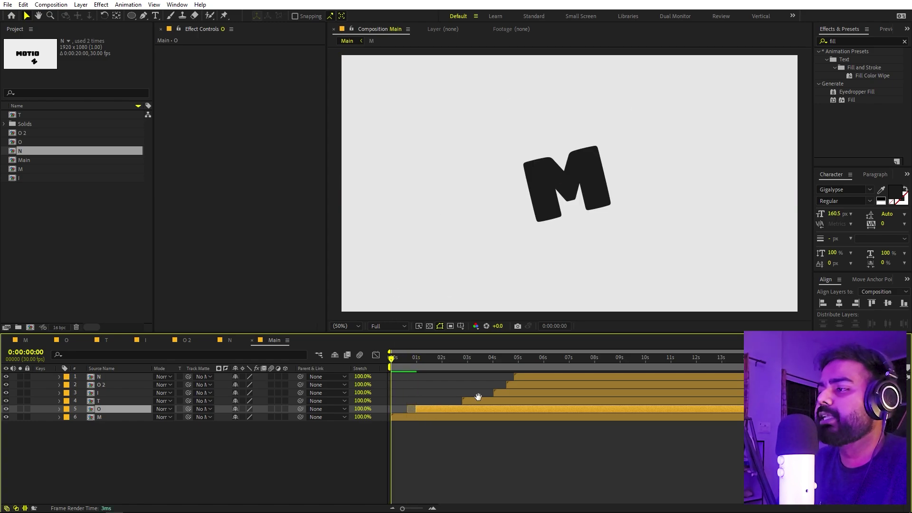
{"action": "key", "text": "space"}
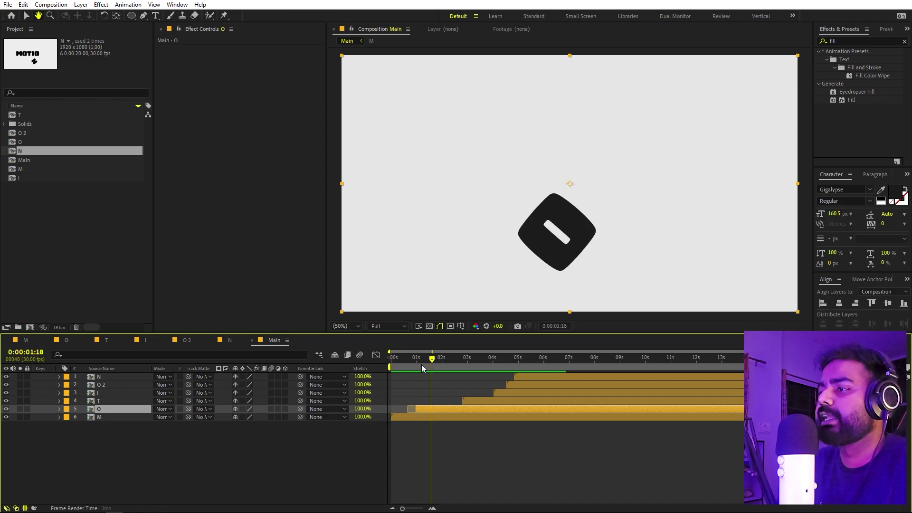
{"action": "mouse_move", "coordinate": [422, 368]}
{"action": "left_mouse_down"}
{"action": "mouse_move", "coordinate": [401, 367]}
{"action": "mouse_move", "coordinate": [427, 372]}
{"action": "left_mouse_up"}
{"action": "left_click_drag", "start_coordinate": [477, 402], "coordinate": [439, 401]}
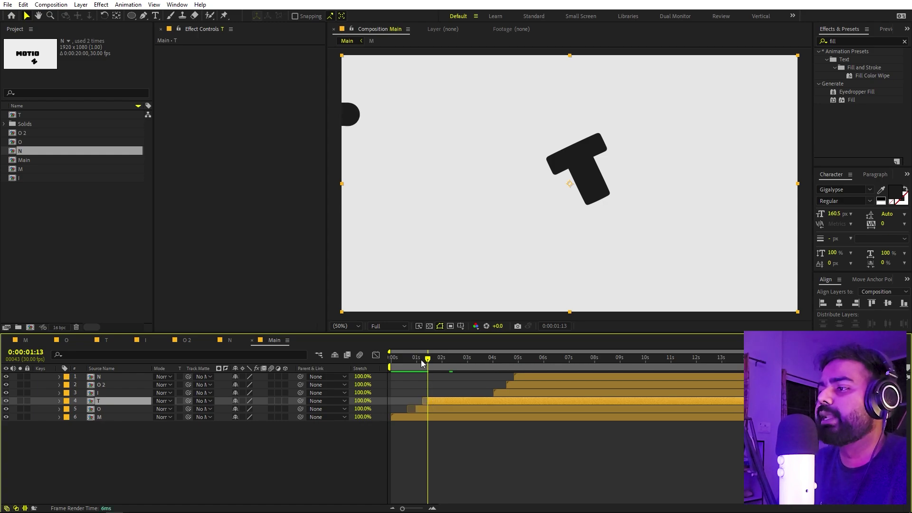
Preview the sequence through T, and shift and trim the I layer to start at 0:00:01:27
{"action": "left_click_drag", "start_coordinate": [422, 363], "coordinate": [392, 363]}
{"action": "left_click", "coordinate": [442, 464]}
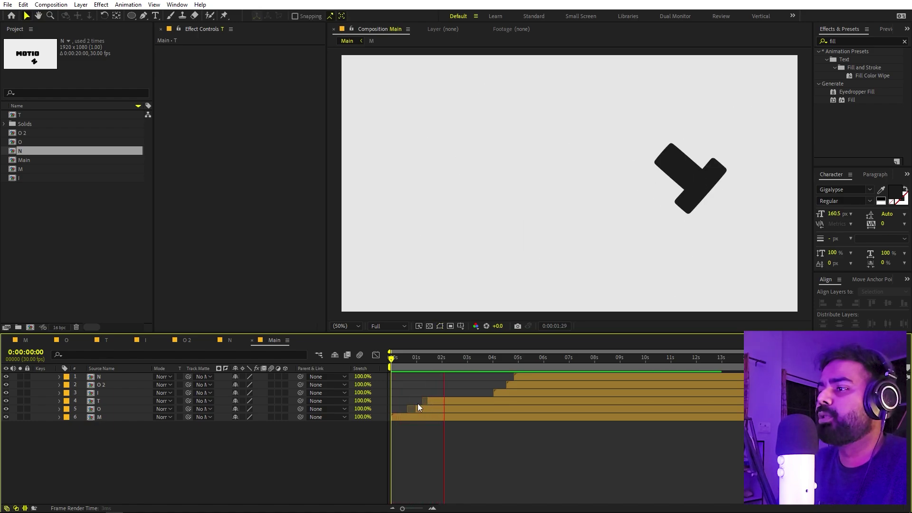
{"action": "left_click_drag", "start_coordinate": [411, 365], "coordinate": [440, 370]}
{"action": "left_click_drag", "start_coordinate": [502, 395], "coordinate": [440, 394]}
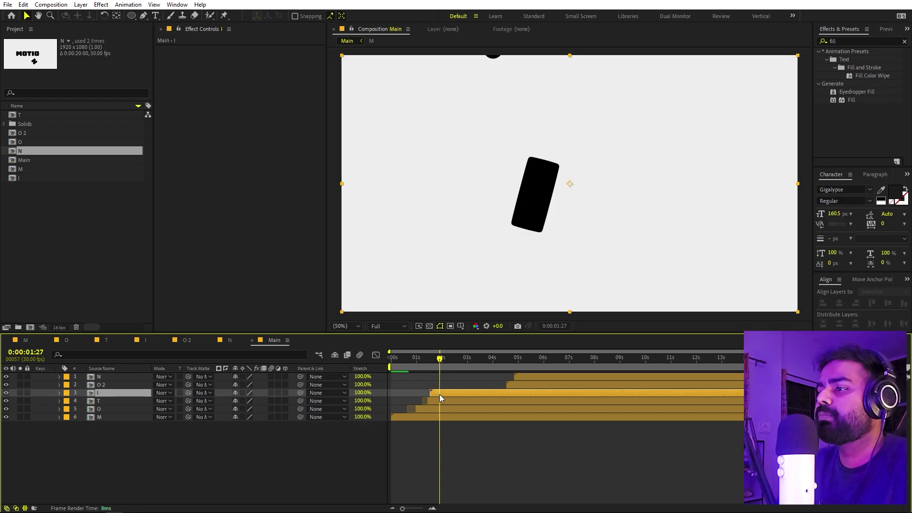
{"action": "key", "text": "alt+bracketleft"}
Find the end of the I's bounce, and shift and trim the O 2 layer to start at 0:00:02:15
{"action": "key", "text": "Home"}
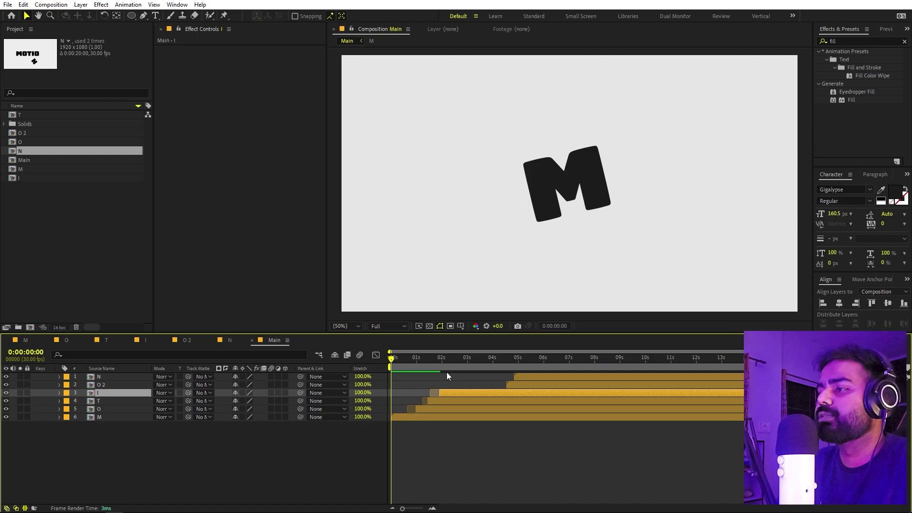
{"action": "left_click_drag", "start_coordinate": [441, 360], "coordinate": [455, 362]}
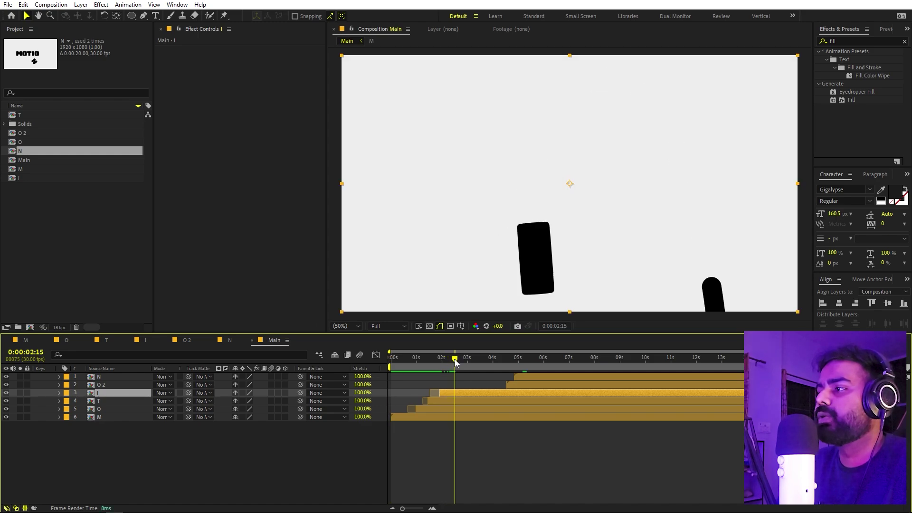
{"action": "left_click_drag", "start_coordinate": [508, 385], "coordinate": [464, 361]}
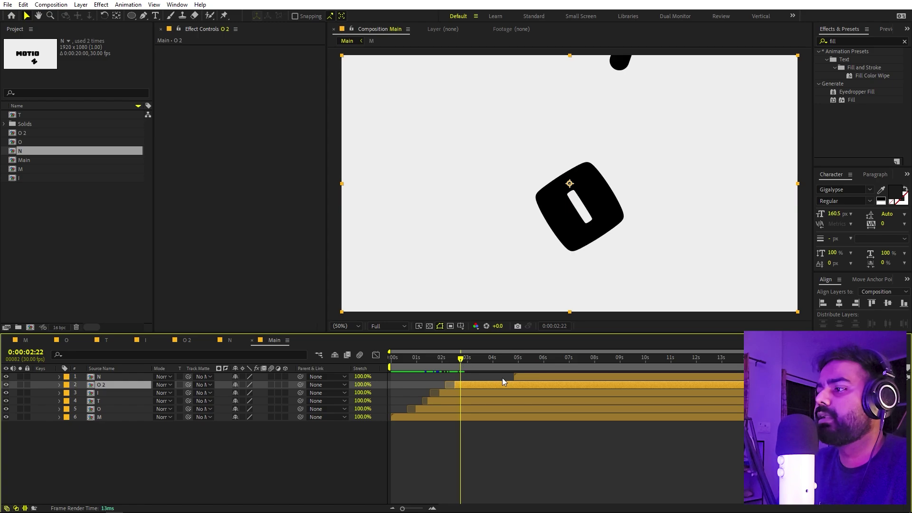
Shift and trim the N layer to start at 0:00:02:22, and preview the whole Main sequence from the beginning
{"action": "left_click_drag", "start_coordinate": [522, 377], "coordinate": [461, 377]}
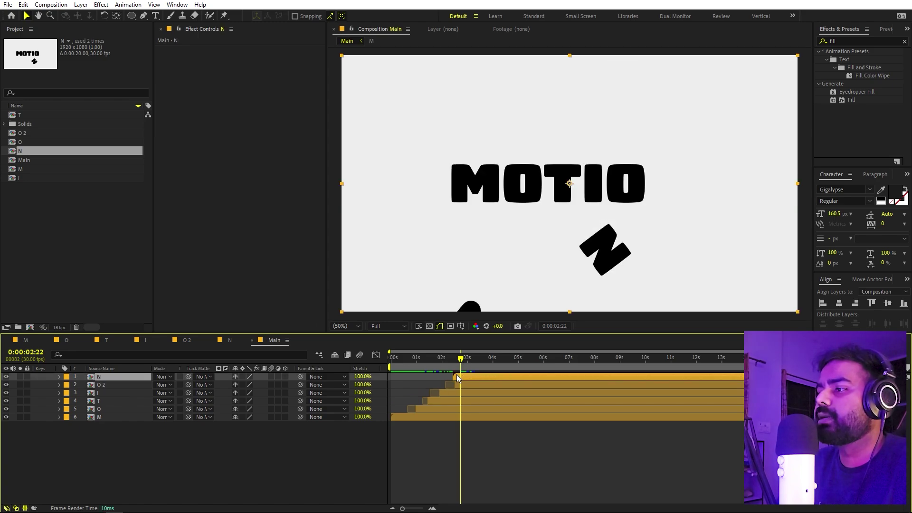
{"action": "key", "text": "Home"}
{"action": "key", "text": "space"}
{"action": "left_click", "coordinate": [473, 444]}
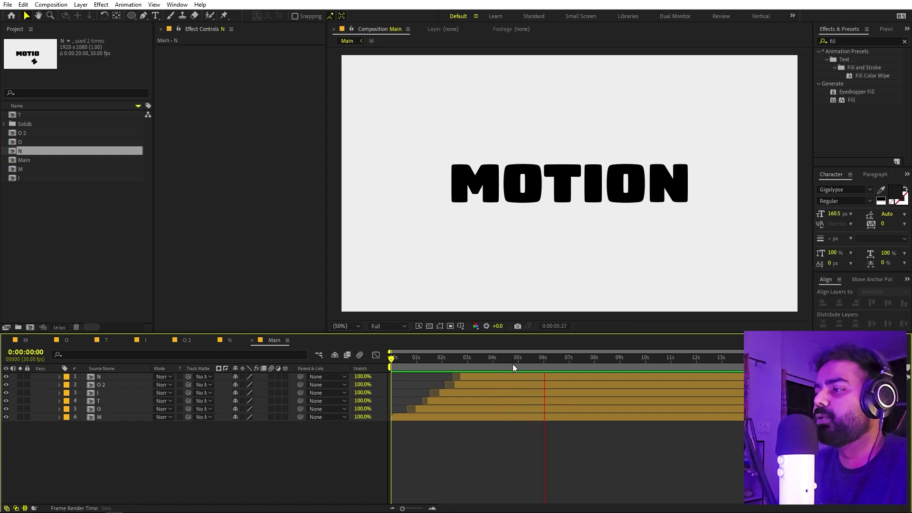
{"action": "left_click_drag", "start_coordinate": [528, 365], "coordinate": [533, 366]}
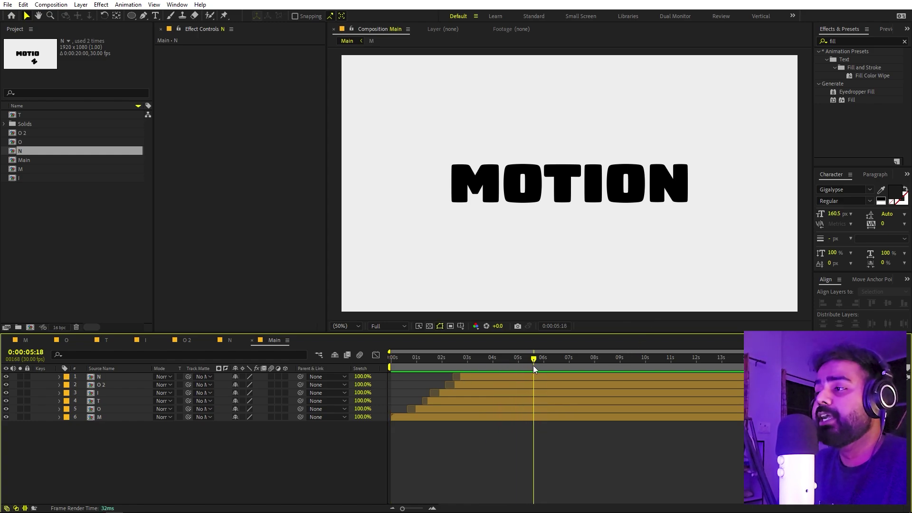